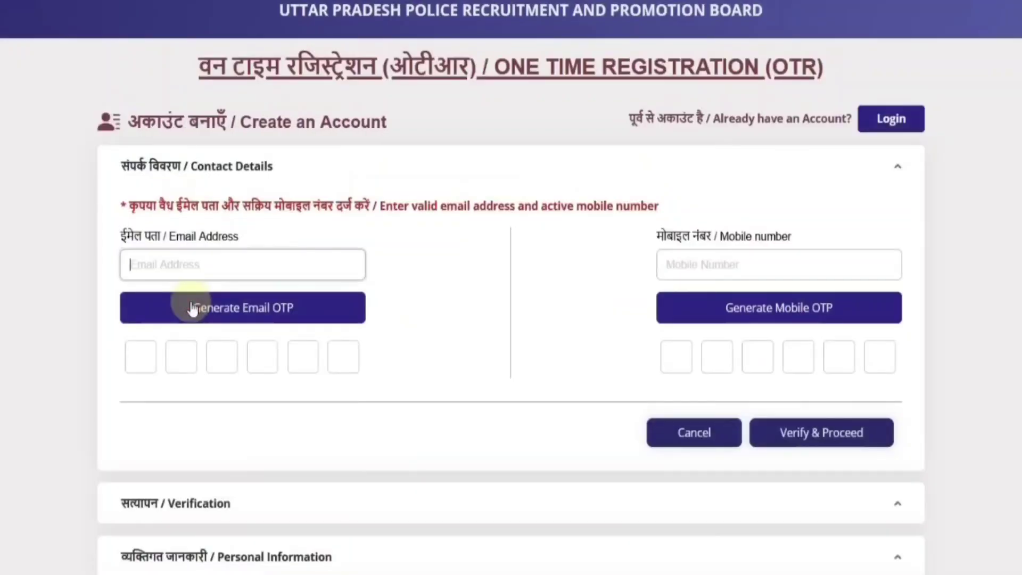
Enter the email address and its one-time verification code
scroll(429, 281, "down", 3)
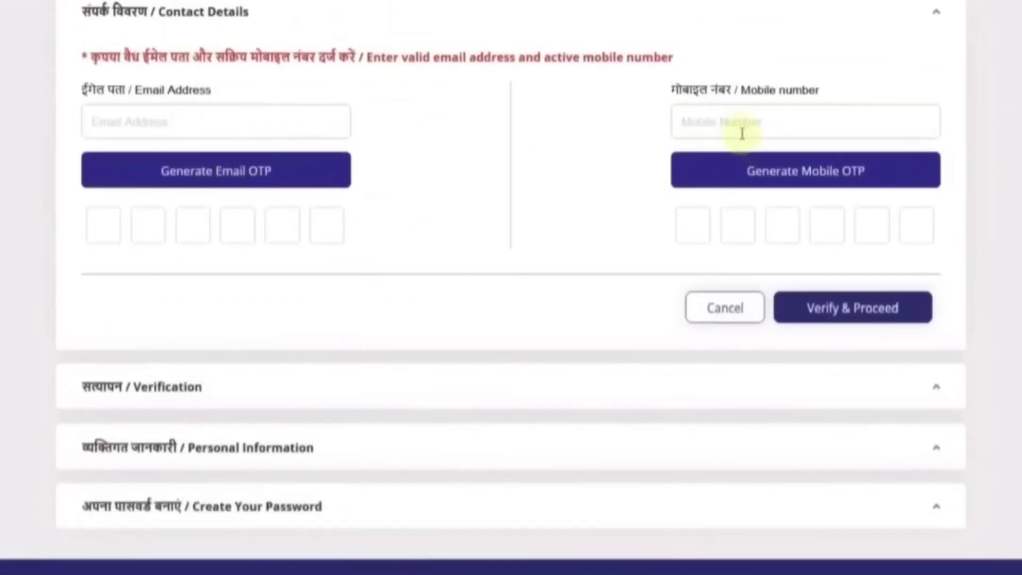
left_click(237, 127)
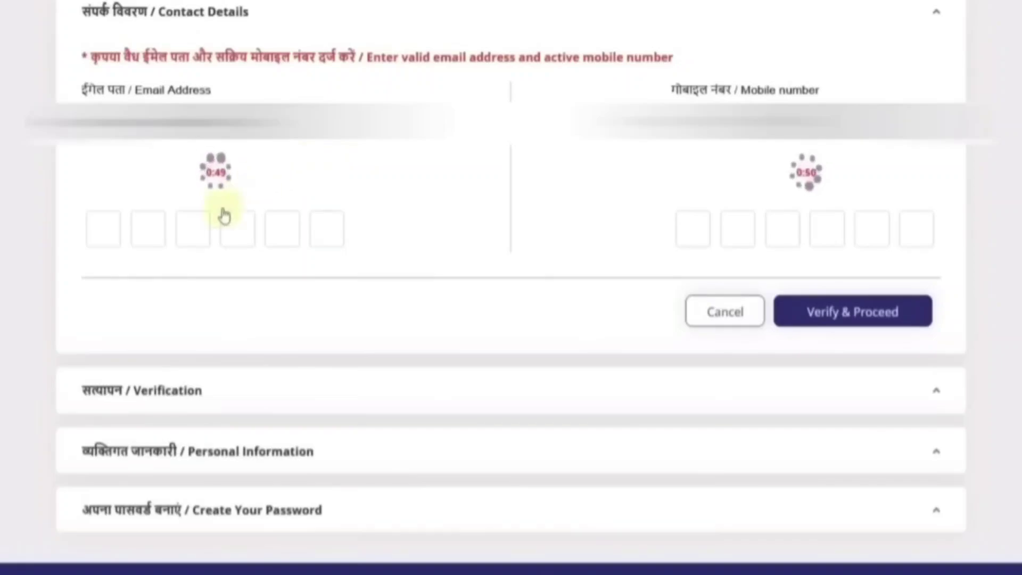
left_click(102, 238)
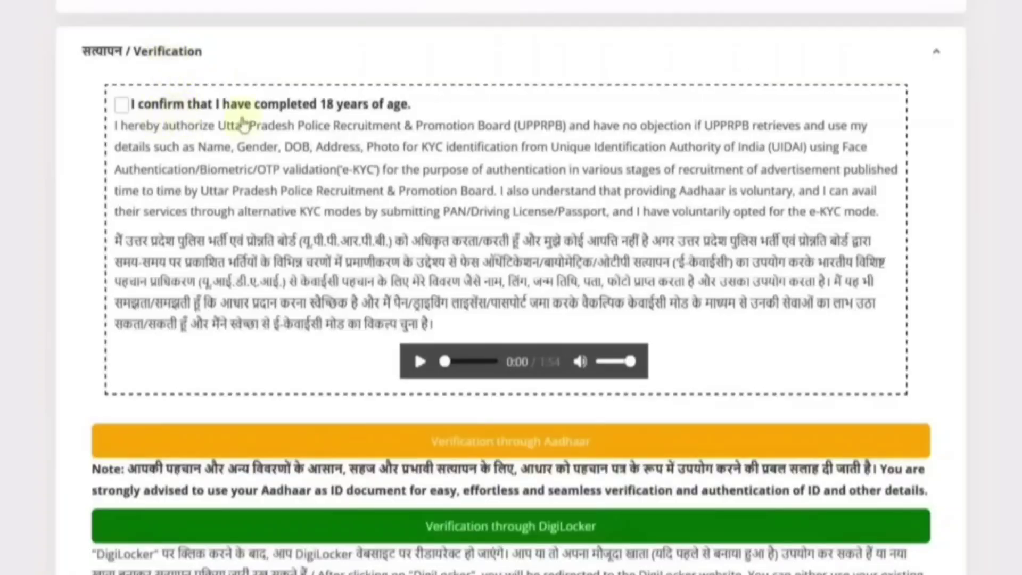
Confirm being 18 or older, choose Aadhaar verification, and set matriculation date of birth and gender Male
left_click(121, 105)
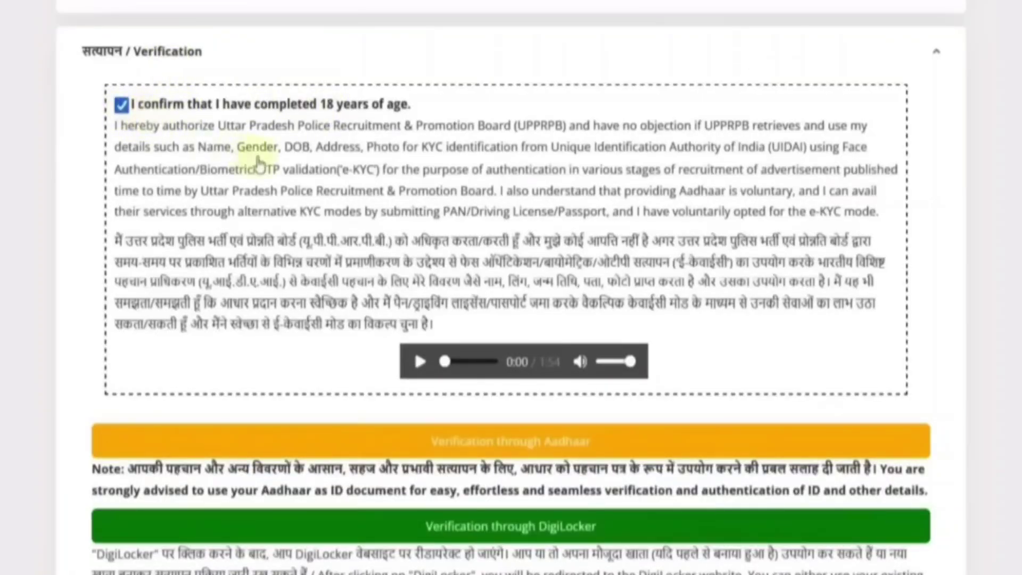
scroll(260, 165, "down", 5)
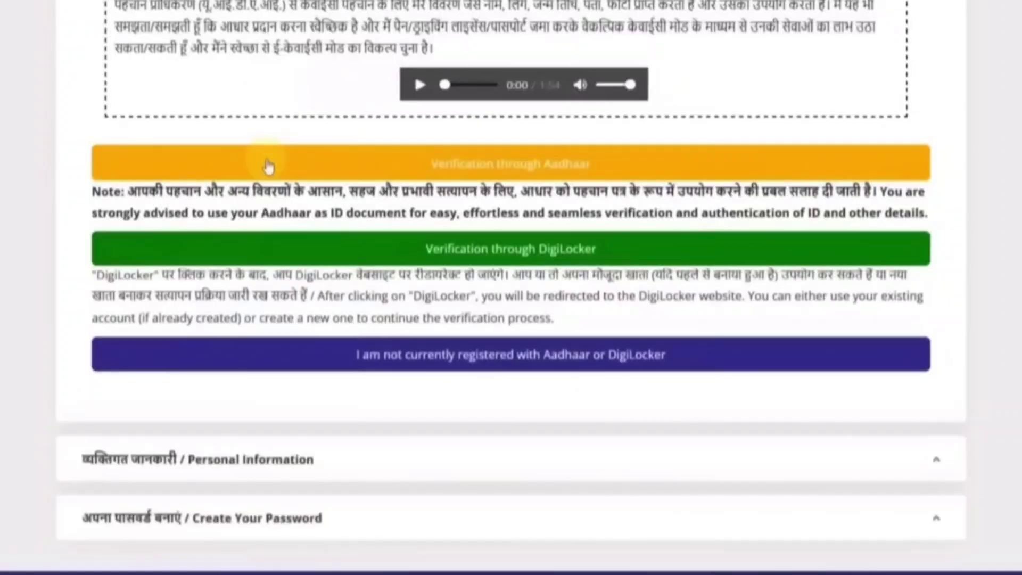
left_click(268, 166)
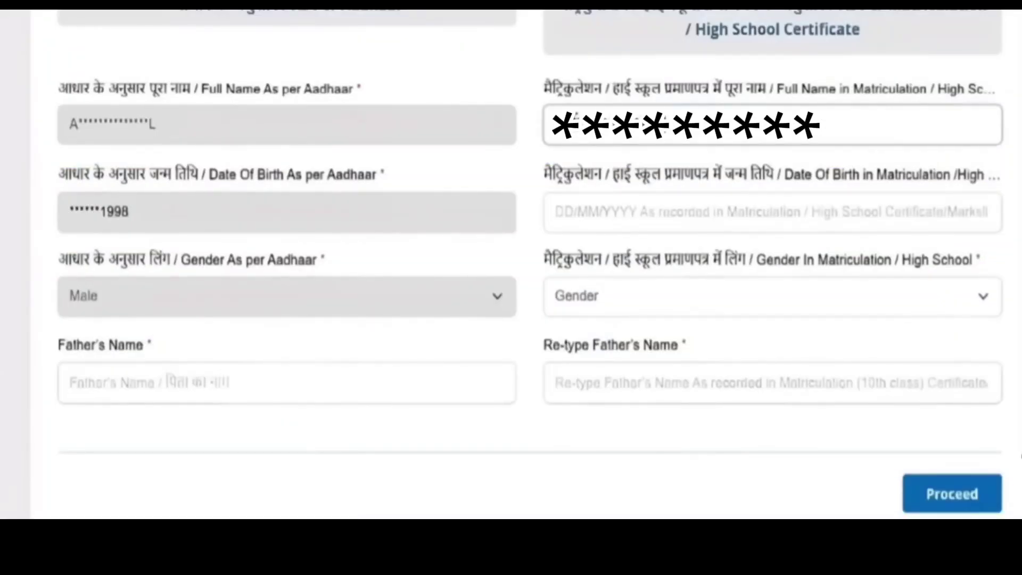
left_click(560, 218)
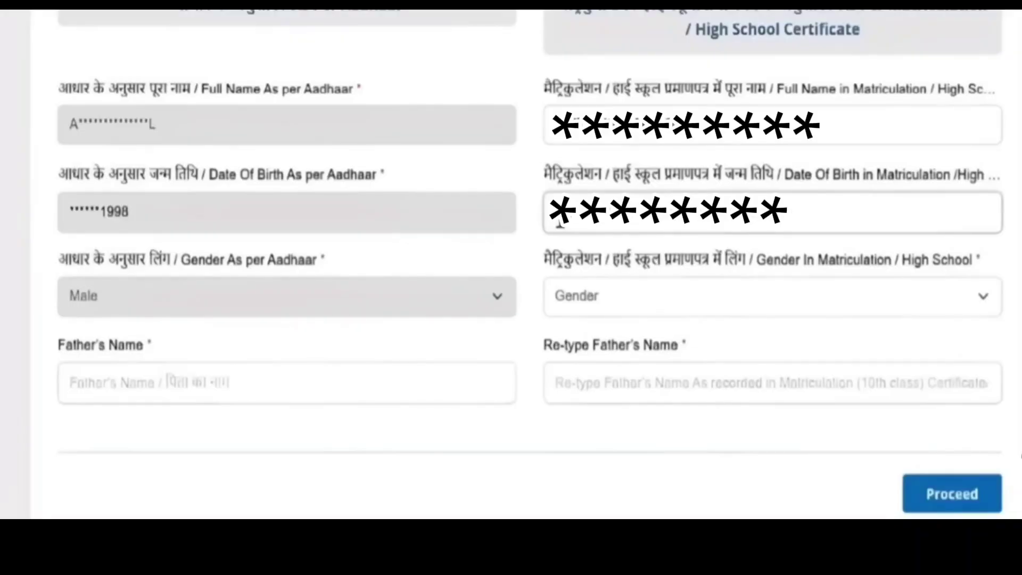
left_click(597, 313)
left_click(597, 353)
Enter and confirm the father's name, recheck the full name, and submit the details for matching
left_click(216, 373)
type("O")
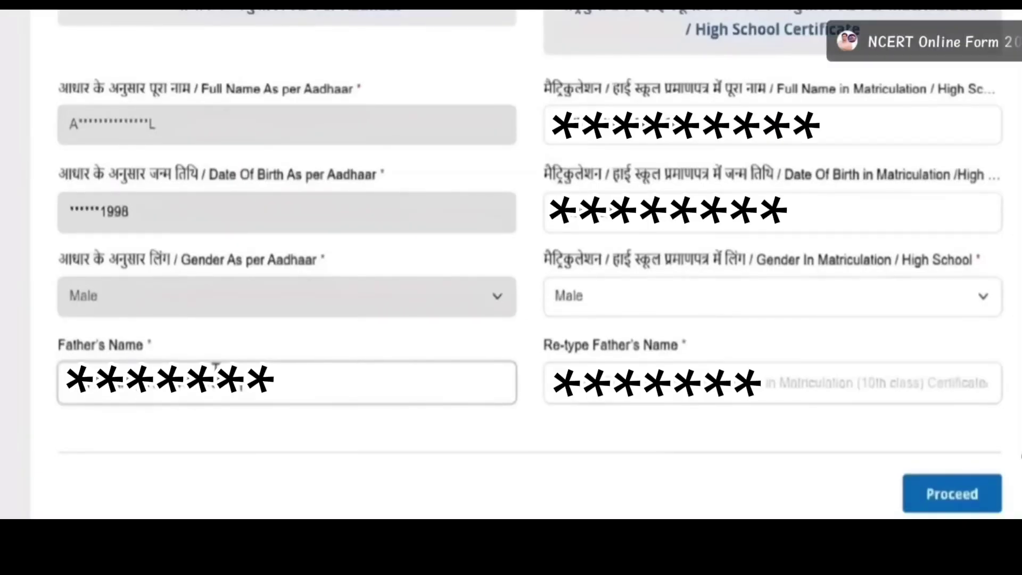
left_click(578, 376)
type("O")
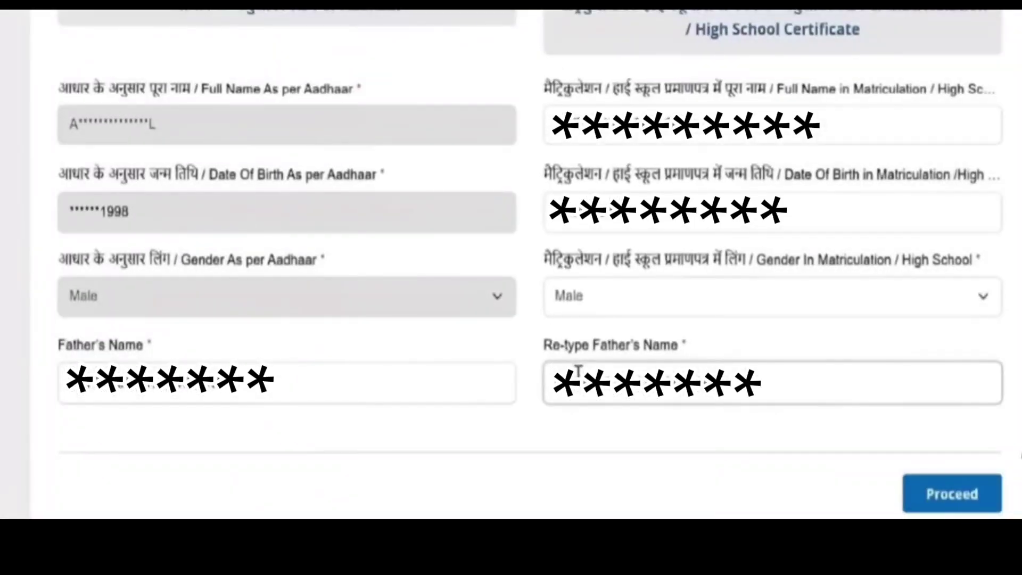
left_click(786, 138)
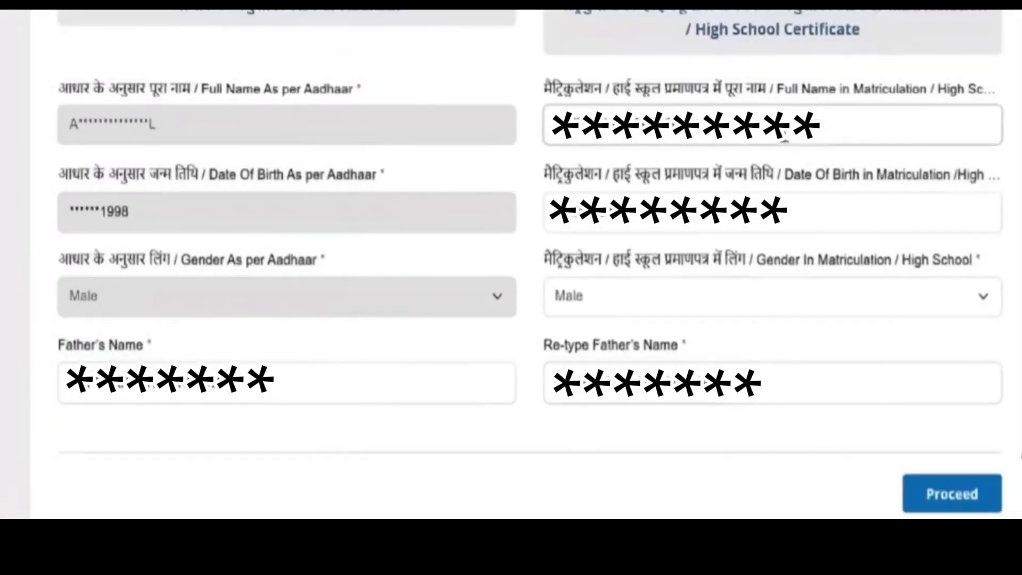
left_click(950, 492)
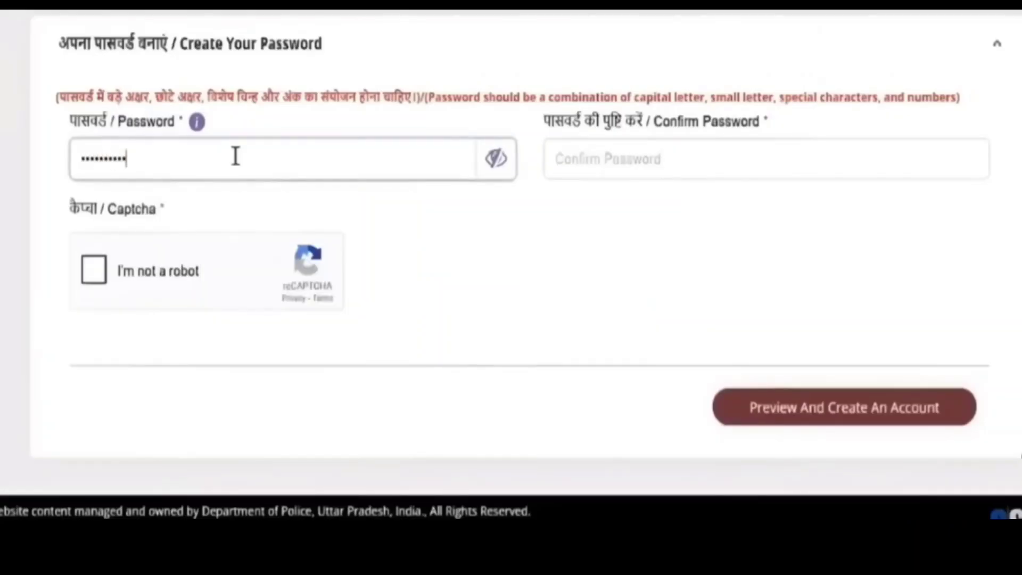
Enter and confirm the account password, then tick the reCAPTCHA box
left_click(496, 158)
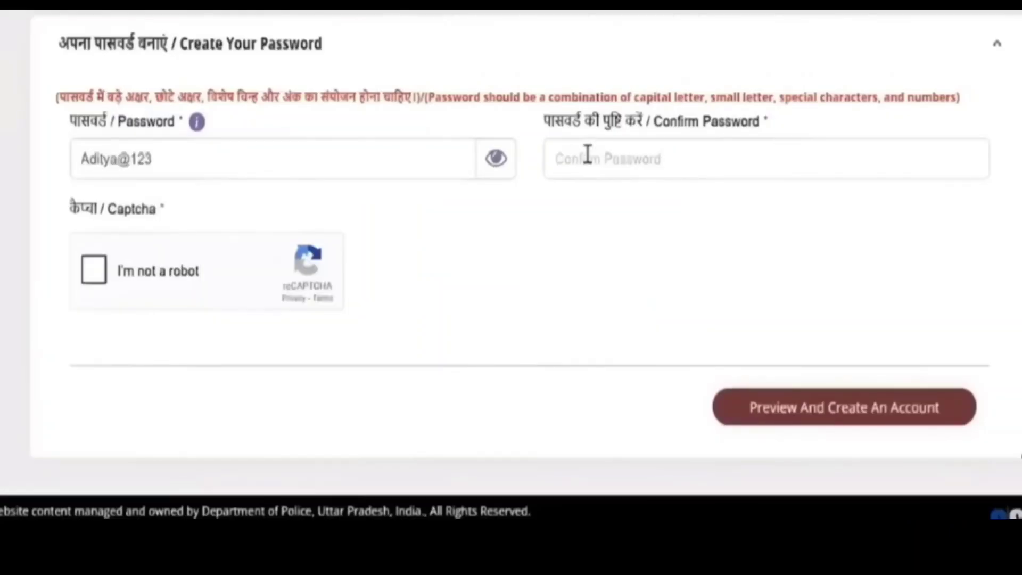
left_click(587, 154)
key("Tab")
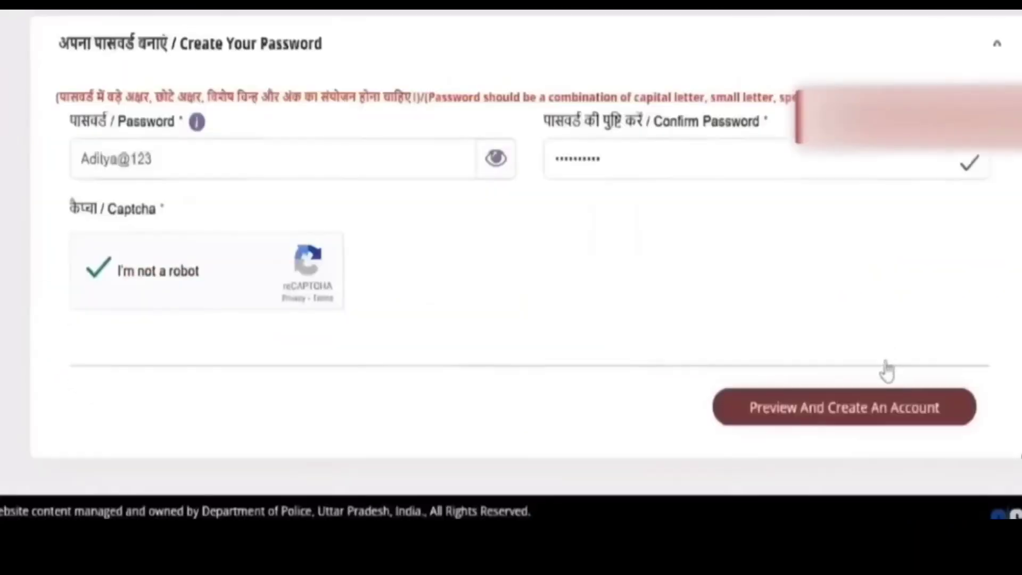
Preview the details, confirm they are correct, and create the registration account
left_click(872, 409)
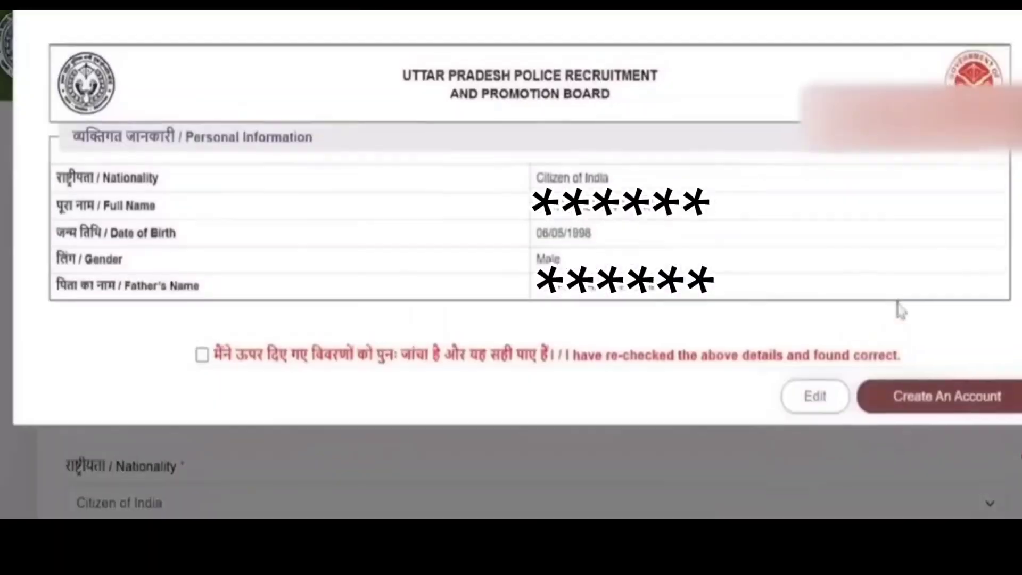
left_click(203, 357)
left_click(939, 409)
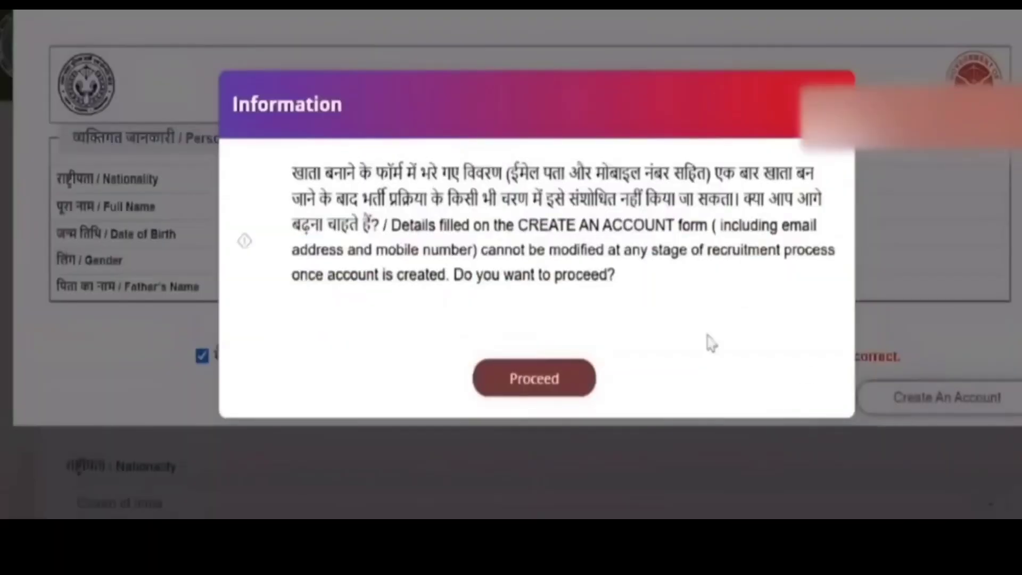
left_click(531, 381)
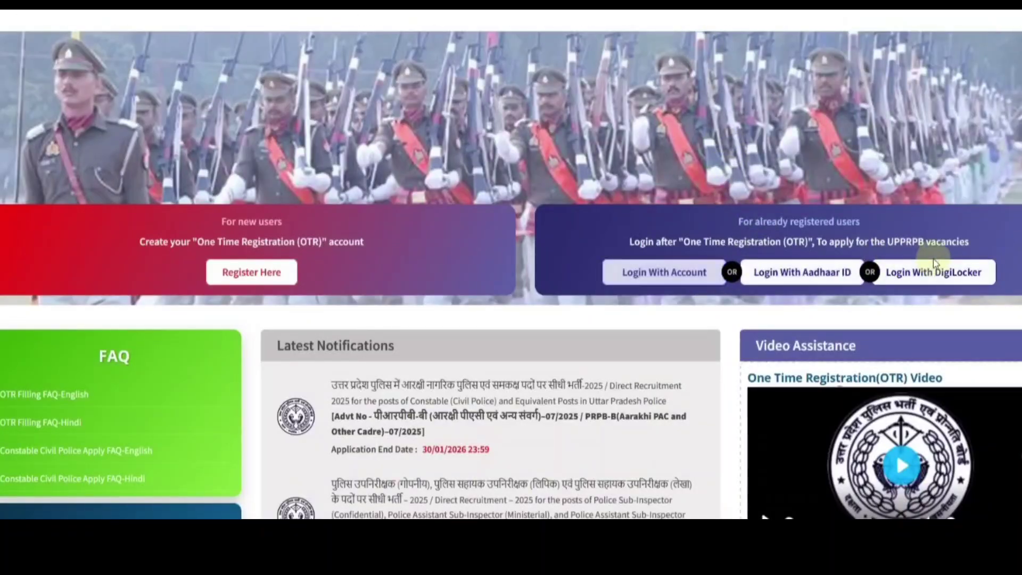
Log in with the new account and pass the two-factor OTP check
left_click(704, 280)
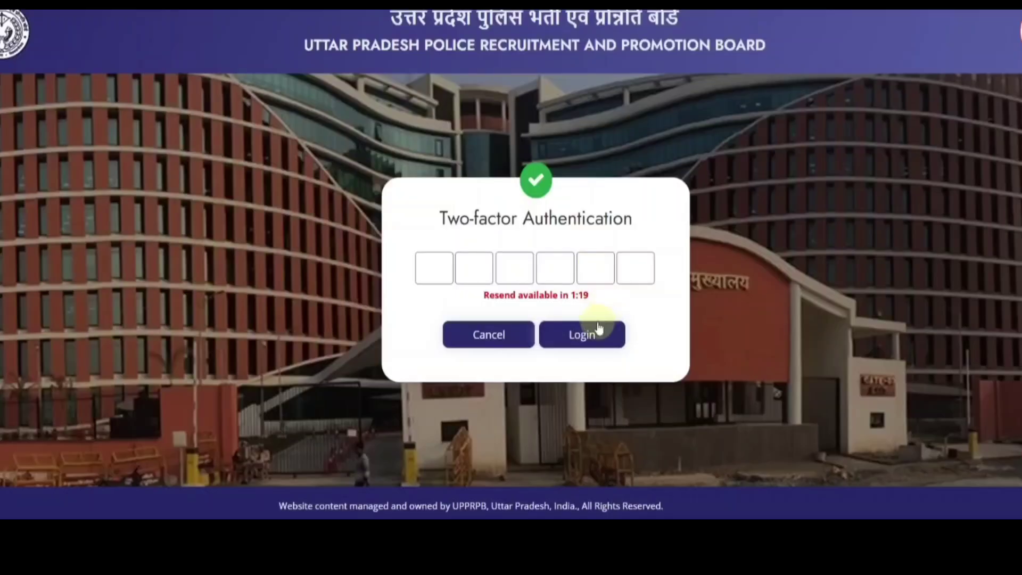
left_click(581, 338)
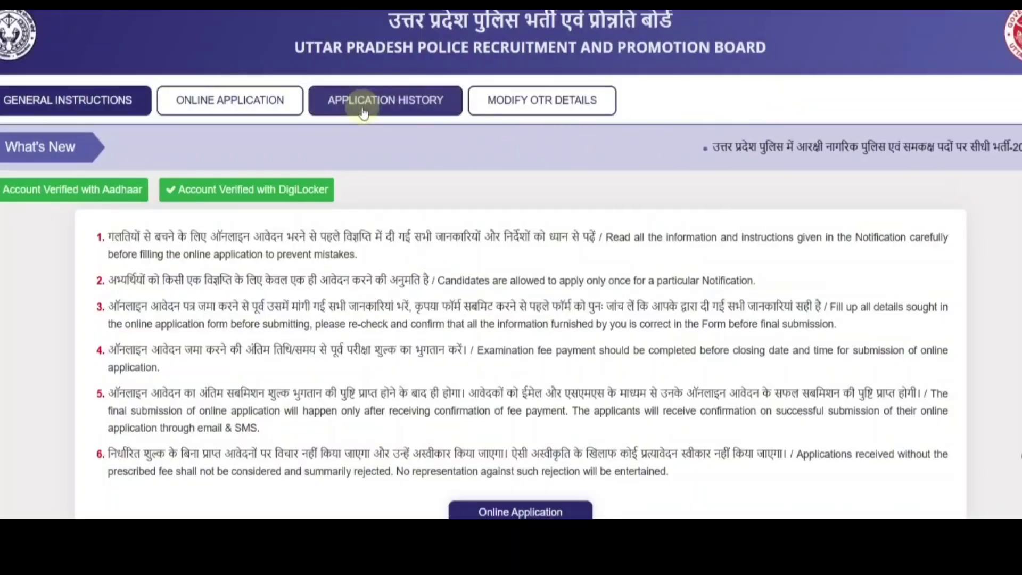
Show the online application listings and tick the not-debarred declaration for Constable 2025
left_click(237, 110)
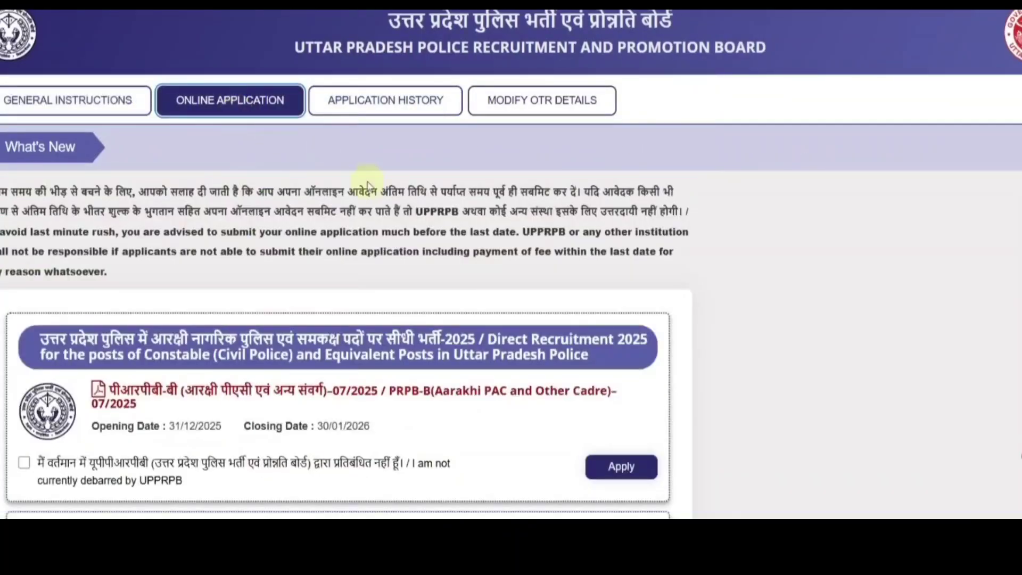
scroll(401, 207, "down", 3)
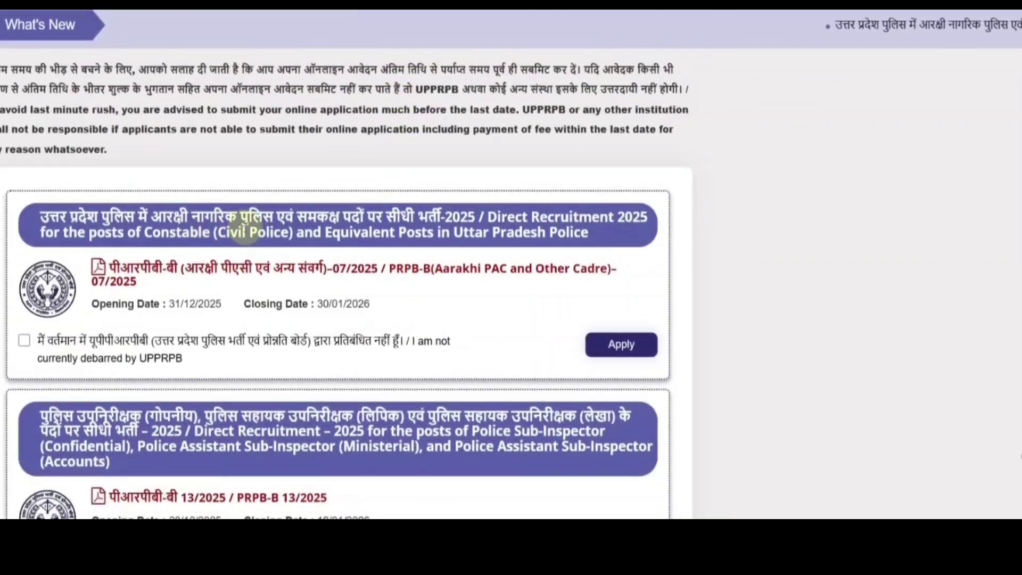
scroll(246, 233, "down", 1)
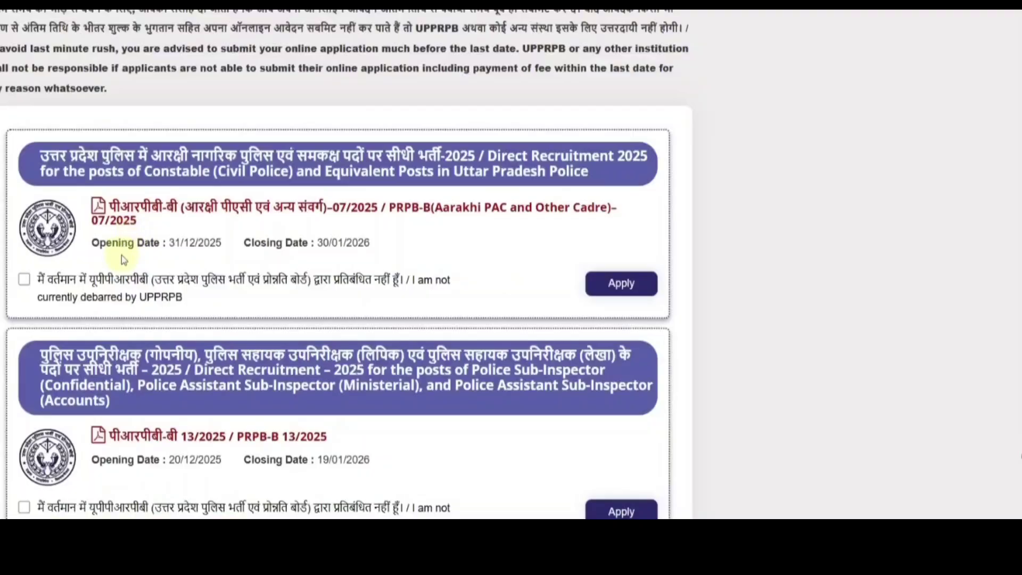
left_click(24, 279)
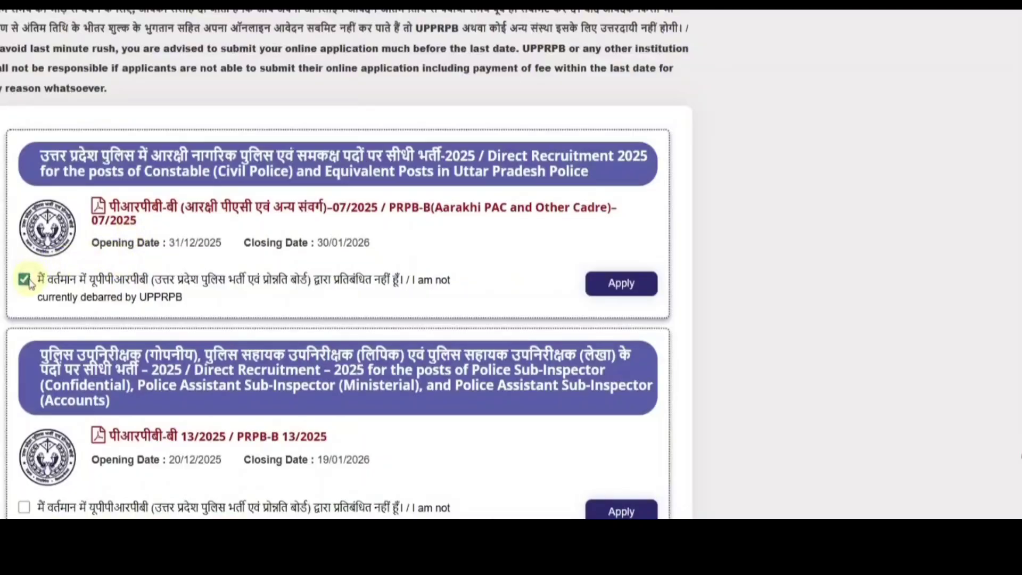
Apply for Constable 2025, dismiss the autofill suggestion, and set marital status to Unmarried
left_click(610, 284)
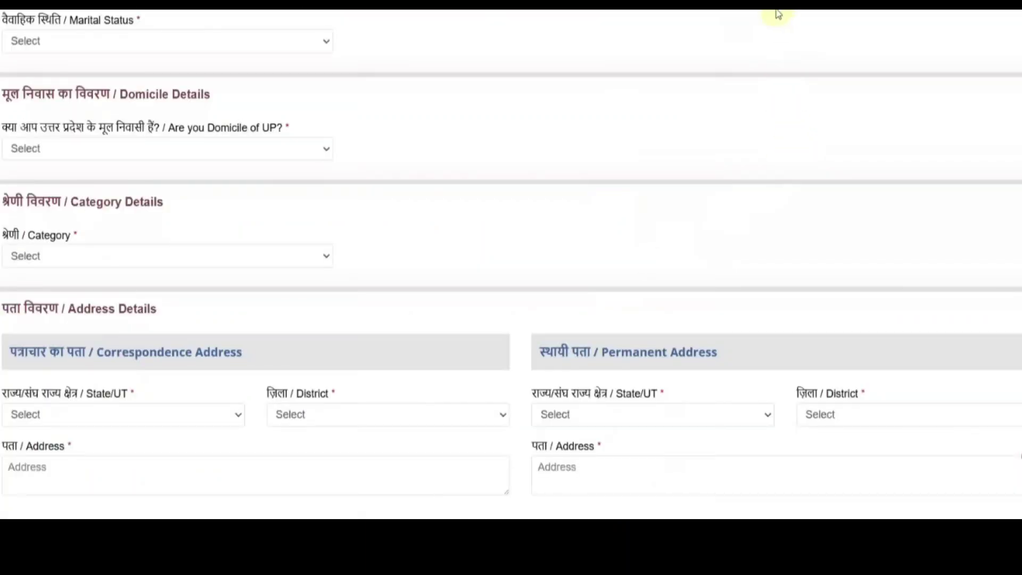
left_click(799, 11)
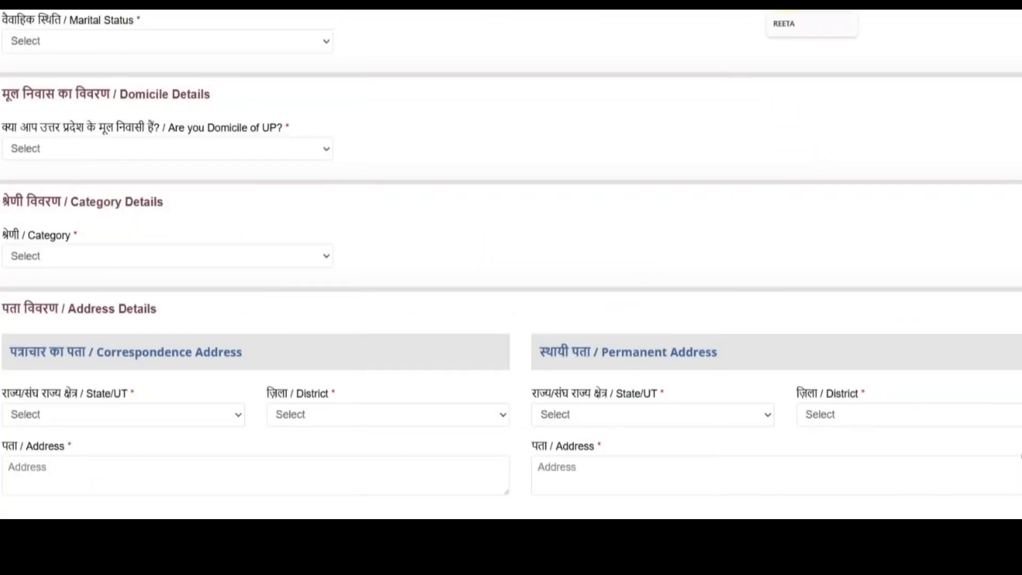
left_click(789, 10)
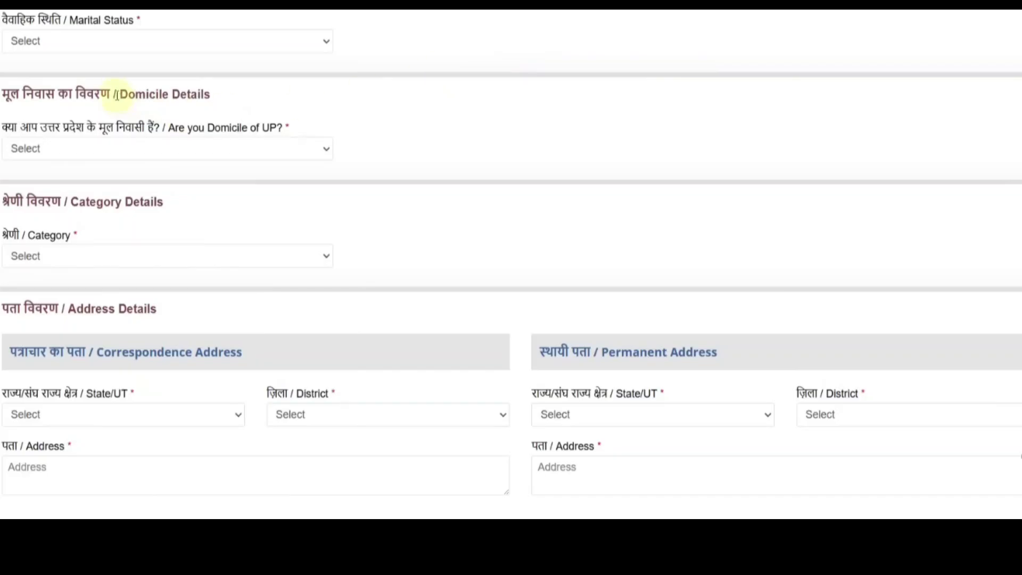
left_click(97, 51)
left_click(96, 81)
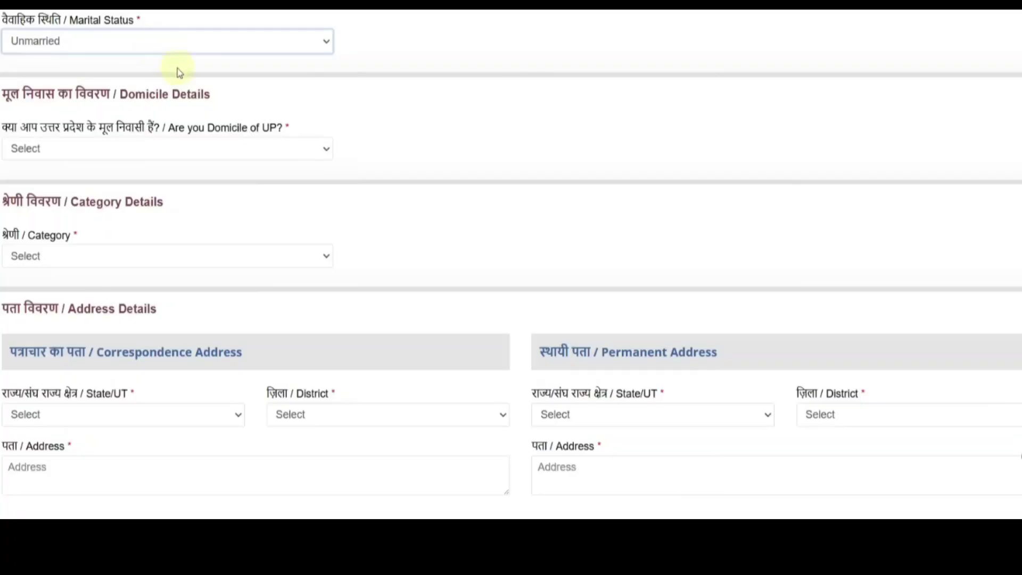
Answer No to the UP domicile question and accept the category information notice
scroll(194, 91, "down", 2)
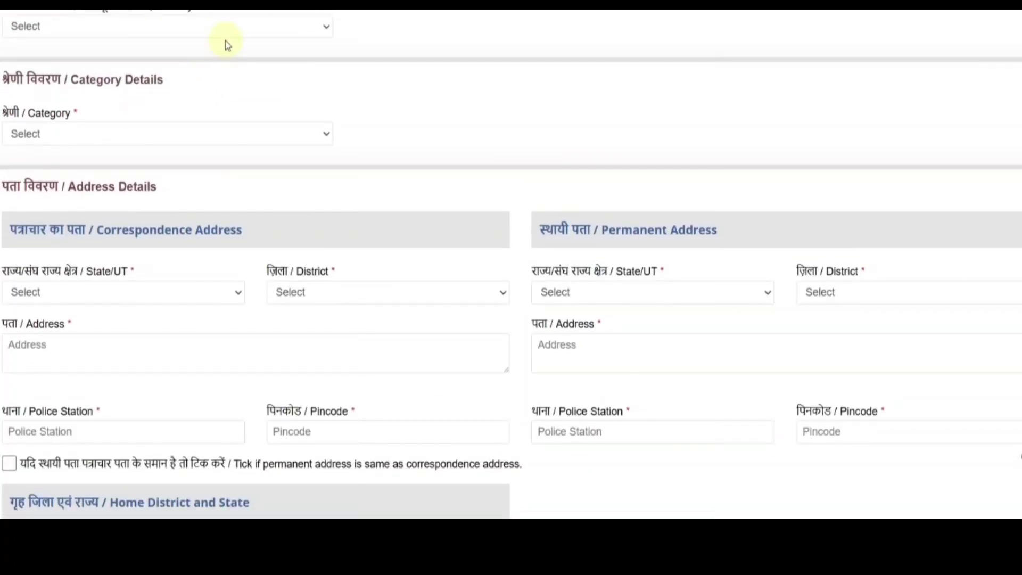
left_click(171, 38)
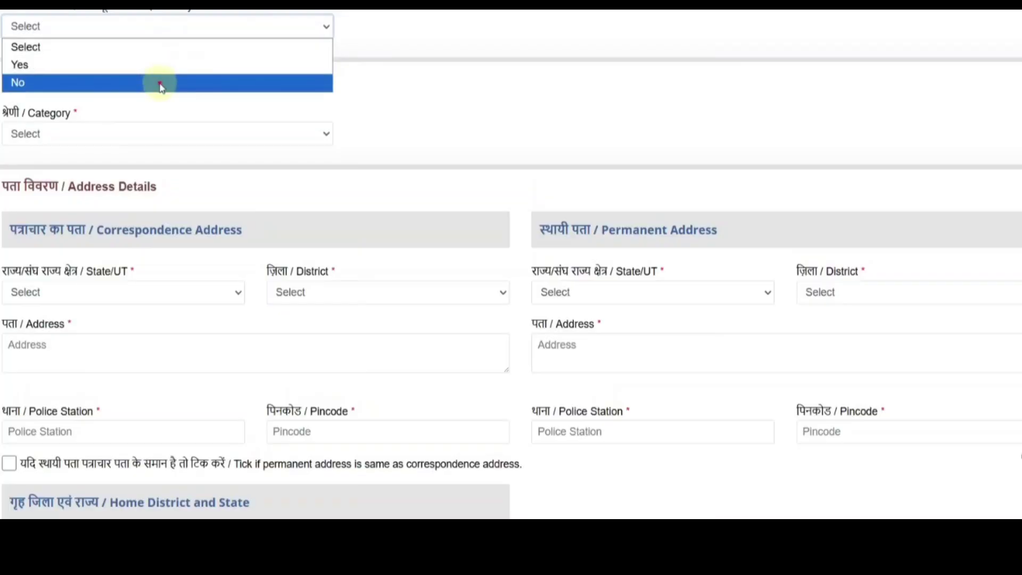
left_click(159, 83)
left_click(519, 299)
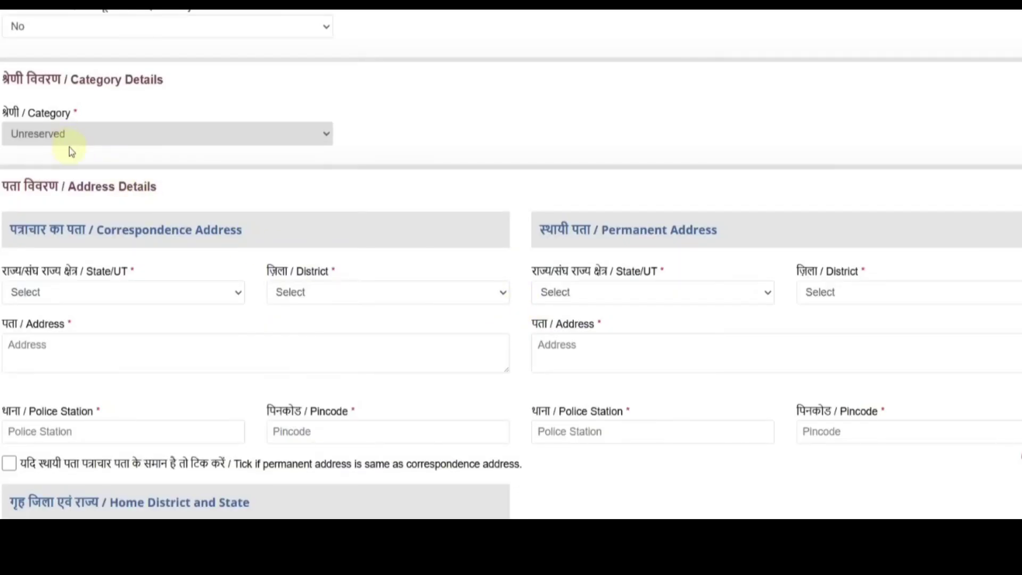
Check the home state and district lists, then change the UP domicile answer to Yes
scroll(136, 201, "down", 3)
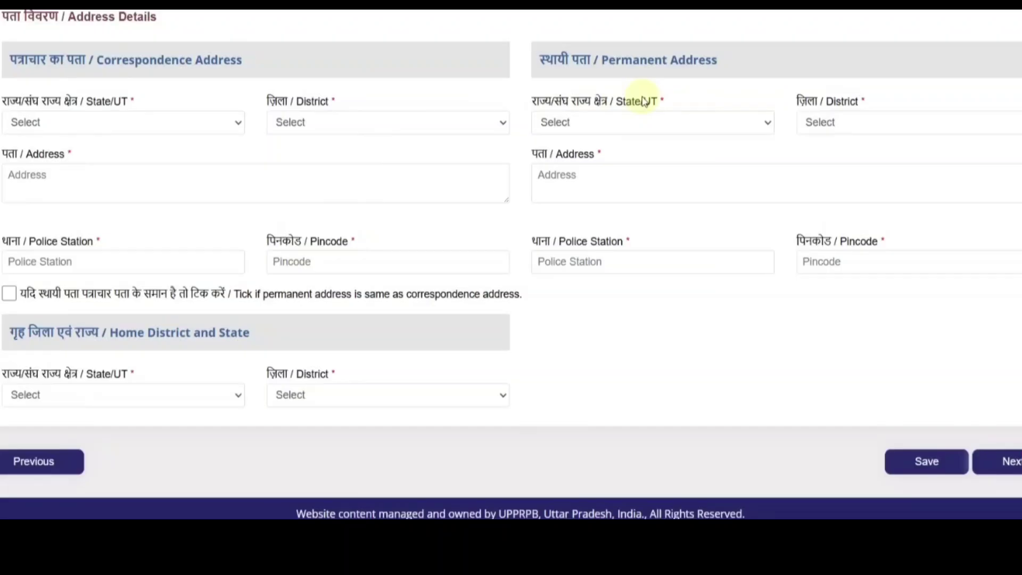
left_click(121, 394)
scroll(124, 375, "down", 5)
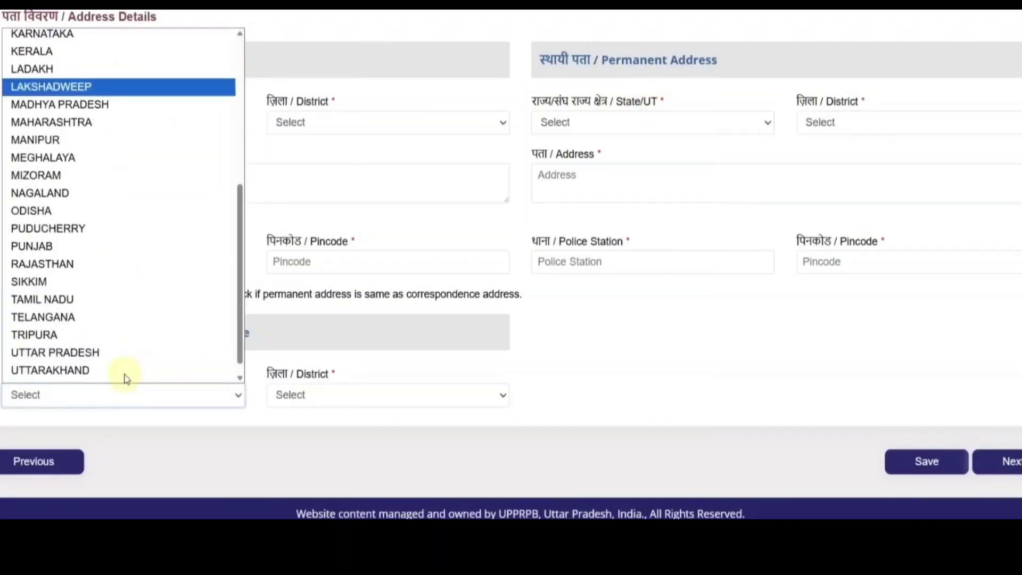
scroll(124, 377, "down", 1)
left_click(296, 383)
left_click(301, 389)
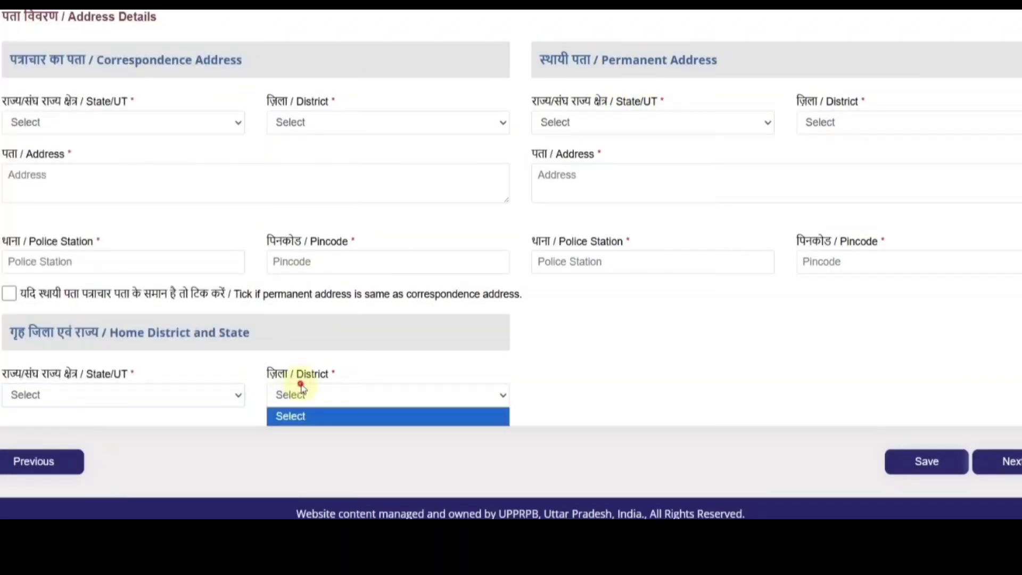
left_click(568, 346)
scroll(269, 349, "up", 2)
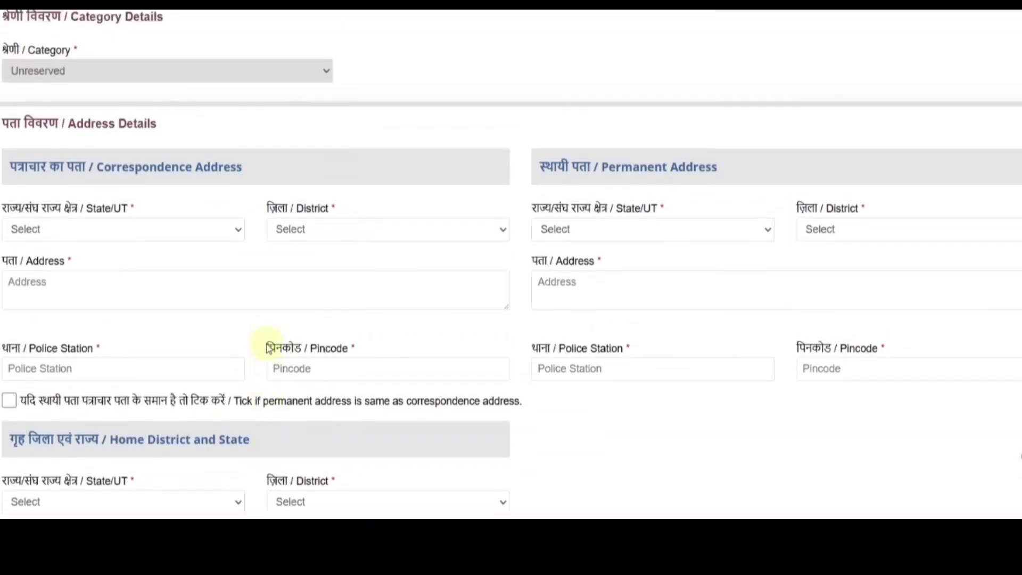
scroll(269, 349, "up", 1)
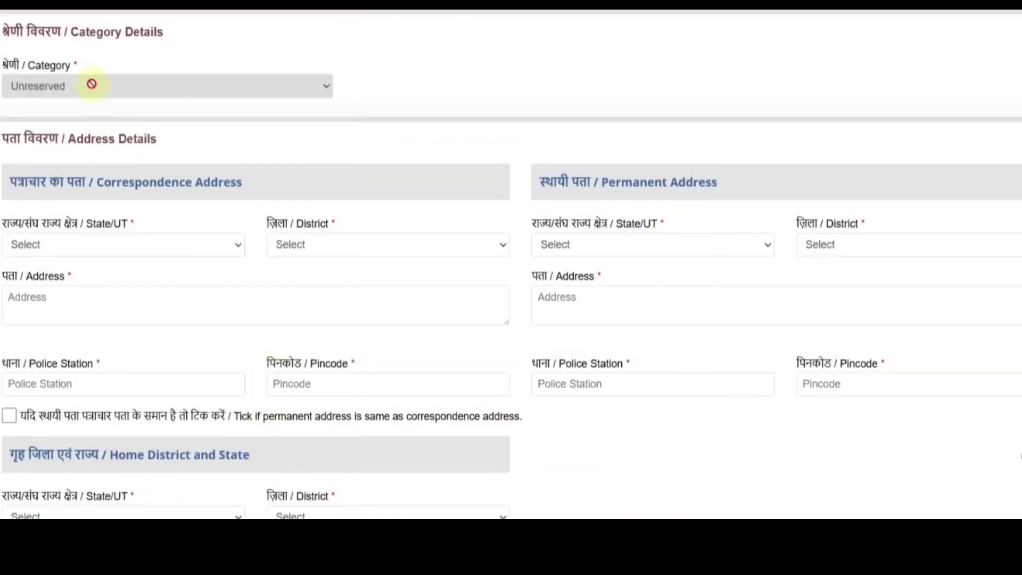
left_click(71, 10)
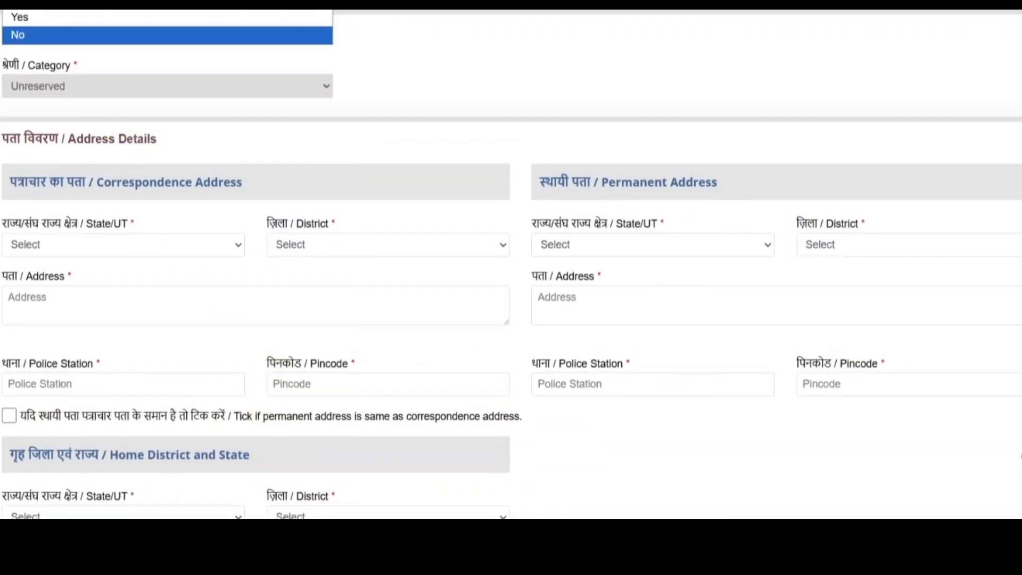
left_click(74, 20)
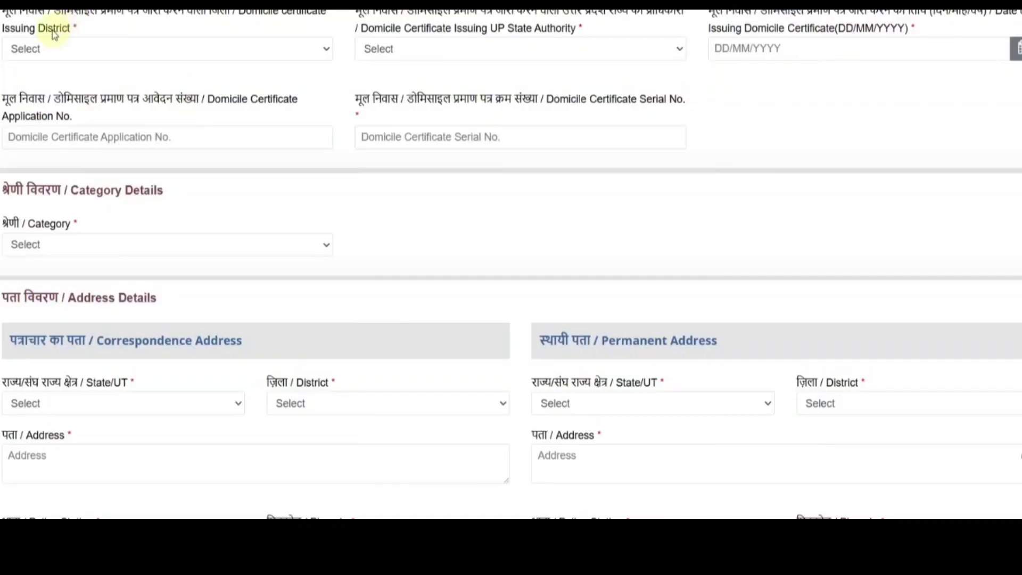
Set the domicile certificate issuing district to Agra and issuing authority to Tehsildar
left_click(99, 49)
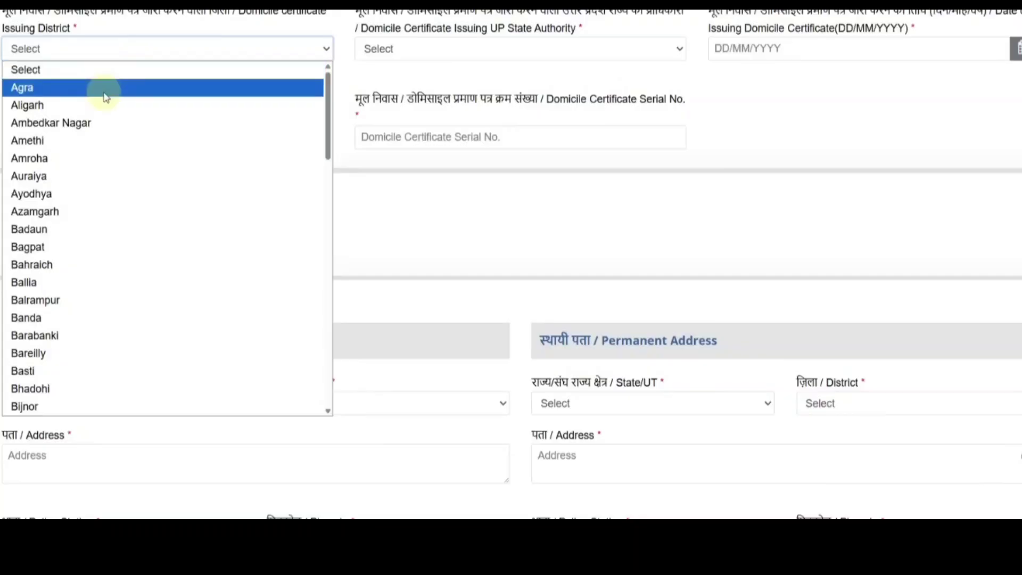
left_click(57, 91)
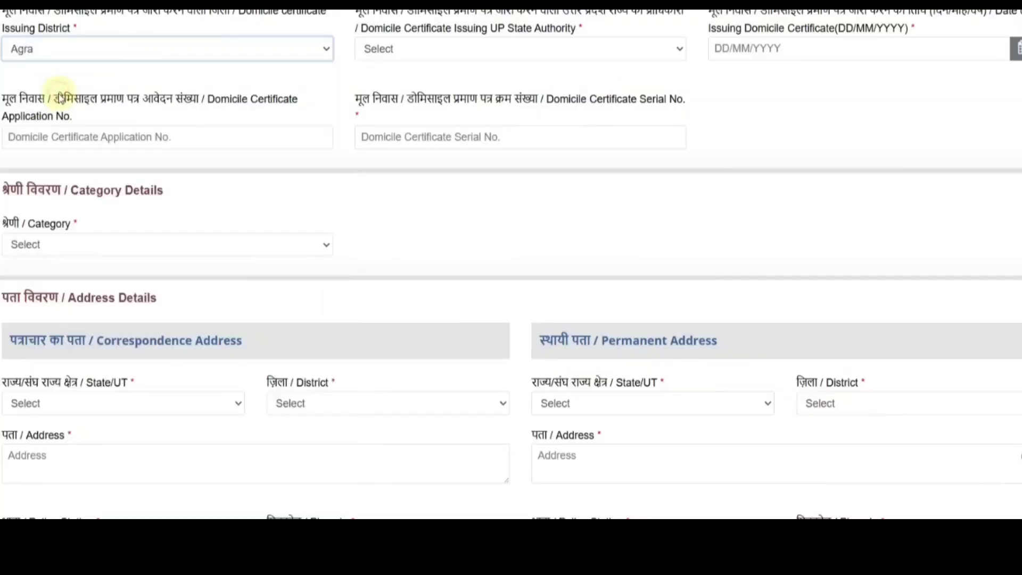
left_click(453, 51)
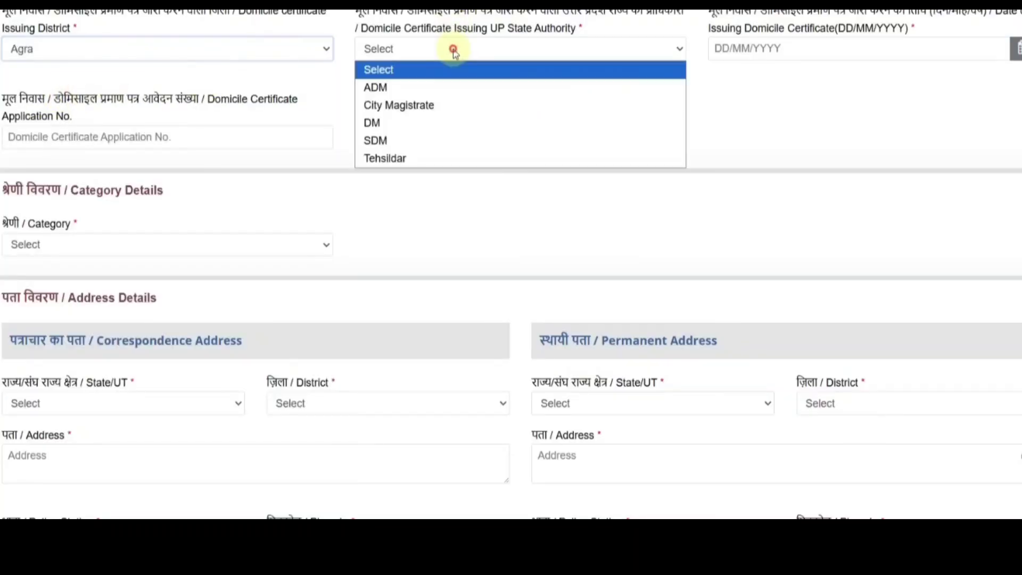
left_click(447, 159)
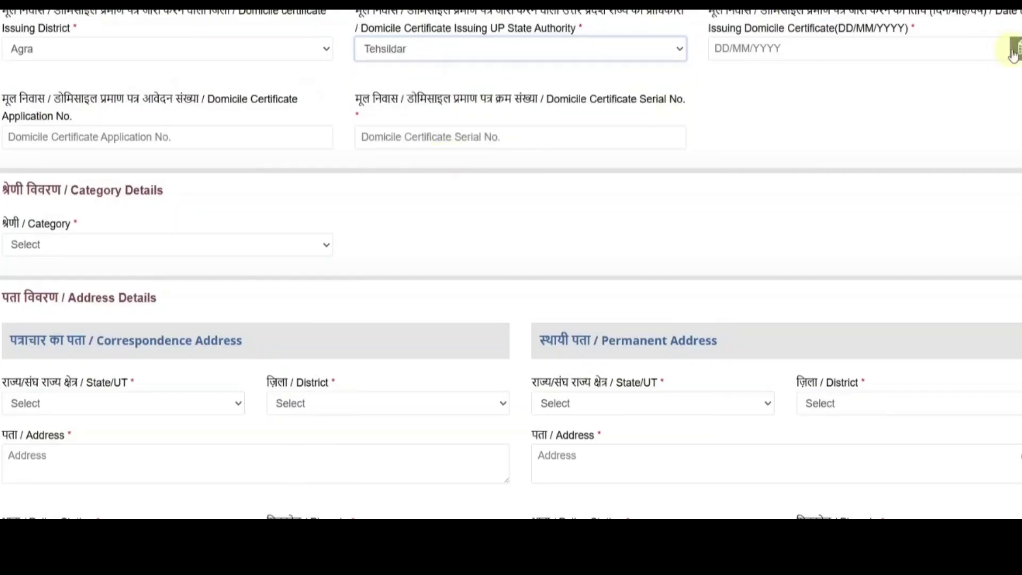
Pick 22/08/2025 as the domicile certificate issue date
left_click(889, 57)
scroll(926, 59, "up", 2)
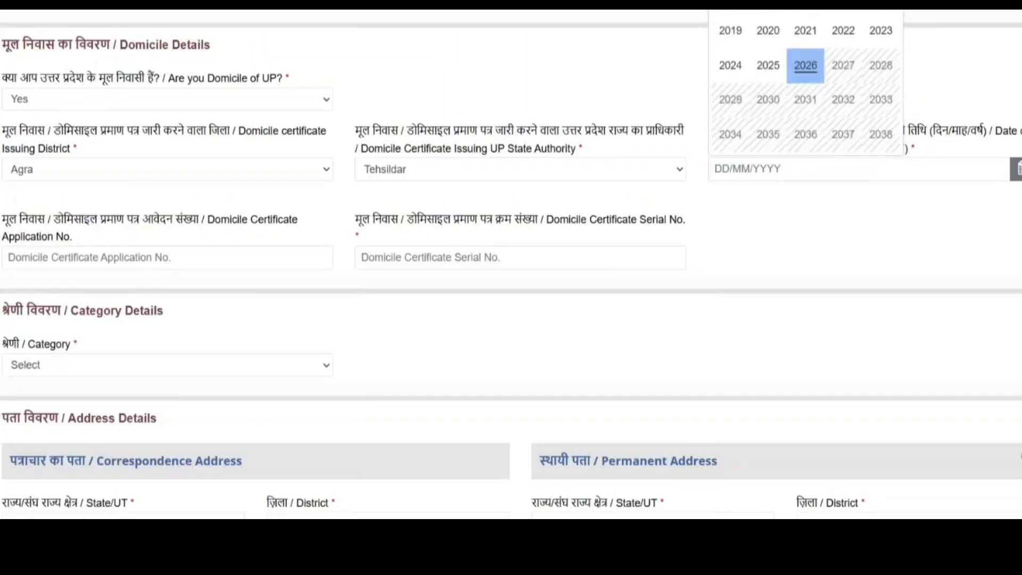
left_click(776, 71)
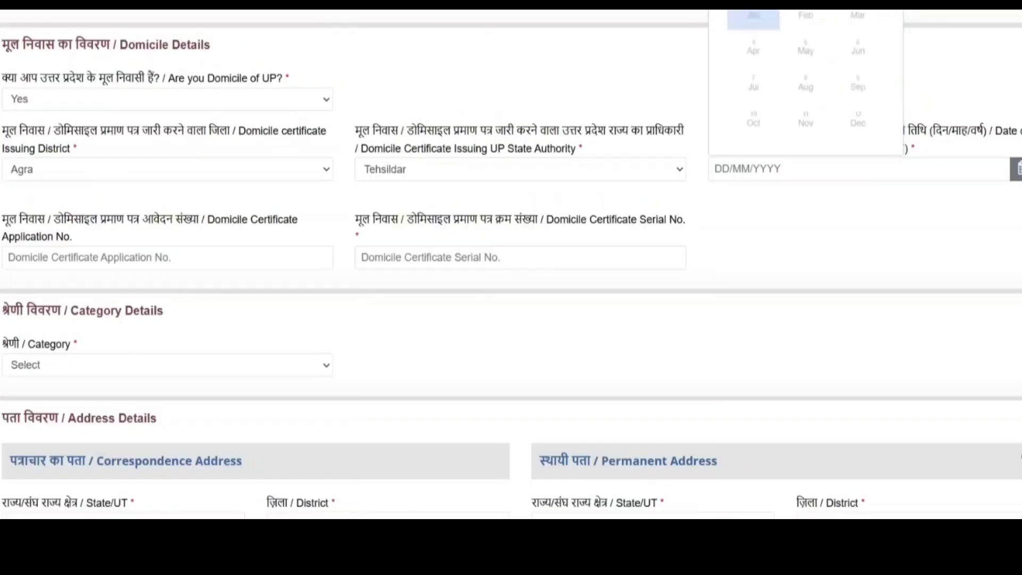
left_click(822, 87)
left_click(824, 87)
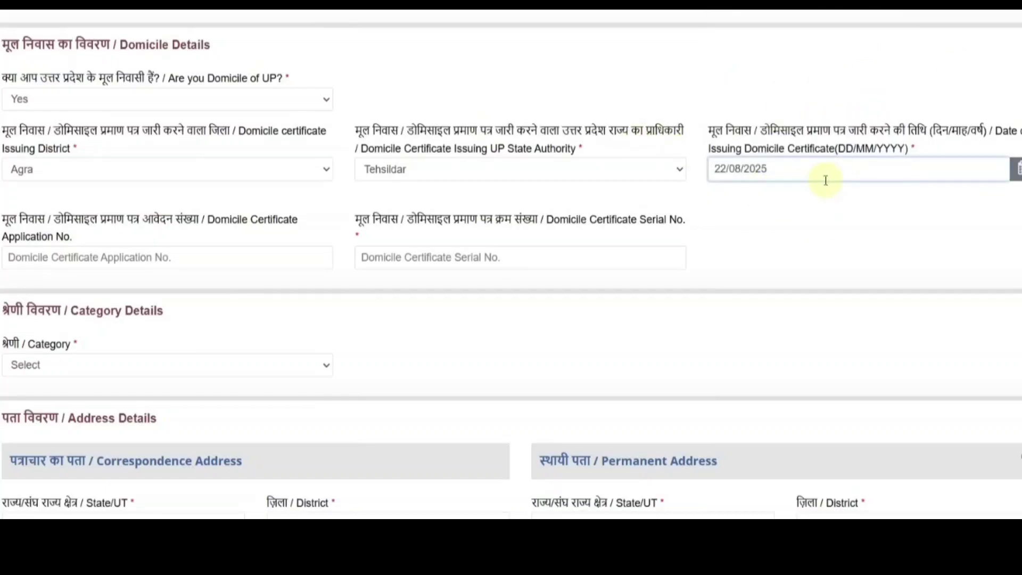
Go to the domicile certificate application number field and dismiss the suggested value
scroll(413, 240, "down", 1)
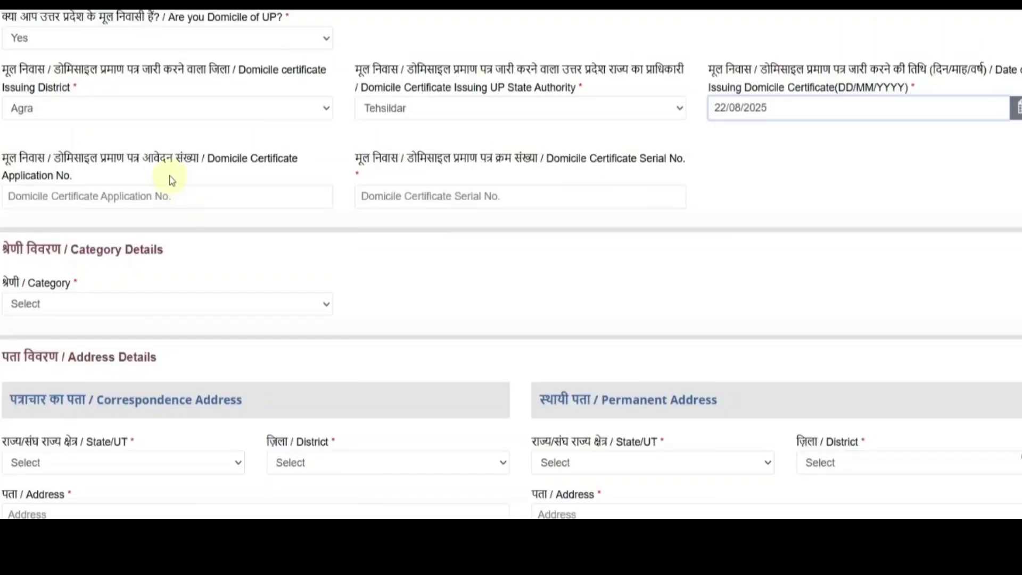
left_click(169, 198)
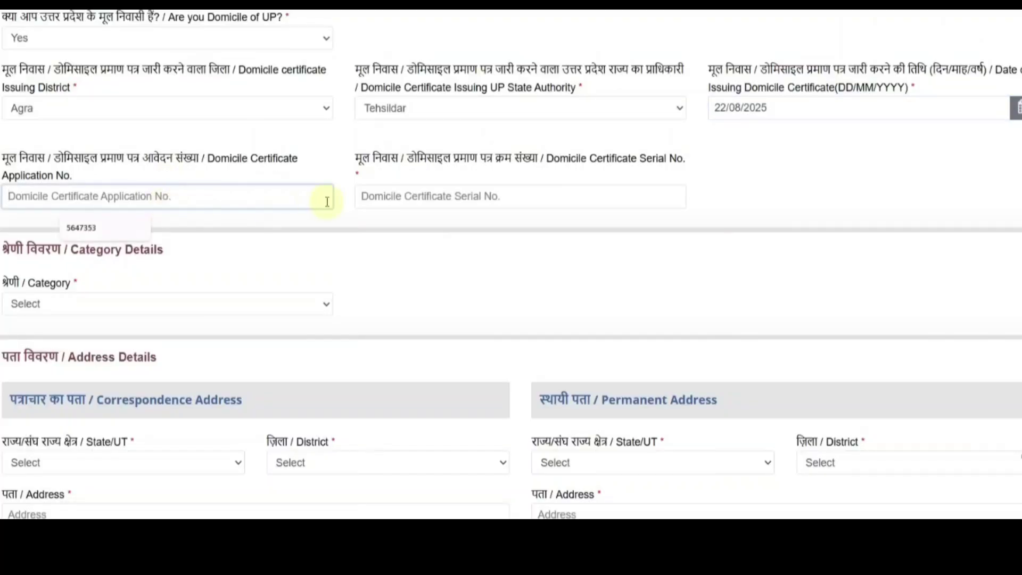
left_click(399, 214)
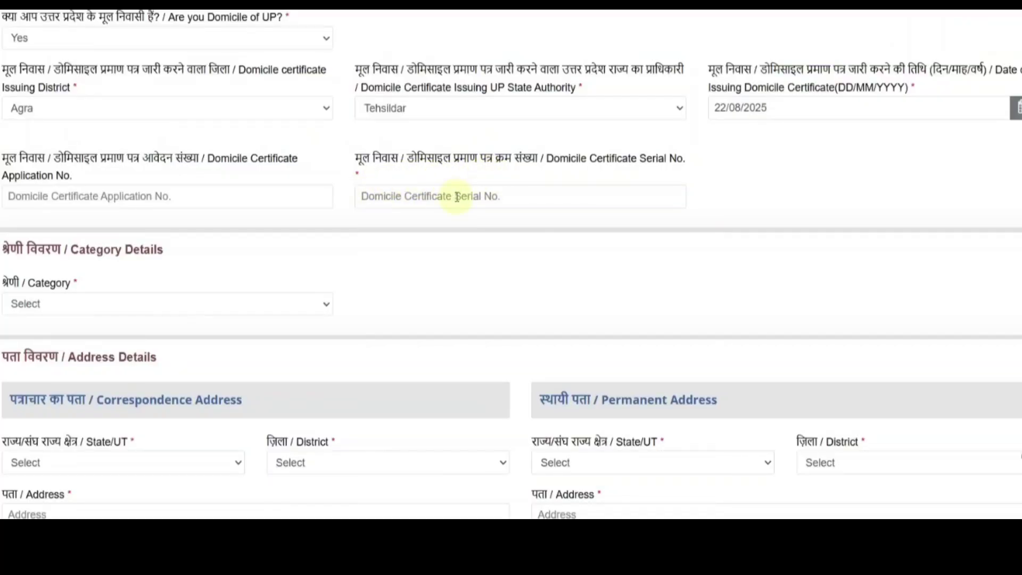
Choose Unreserved, then EWS as category, accepting the EWS information notice
scroll(368, 222, "down", 1)
left_click(181, 242)
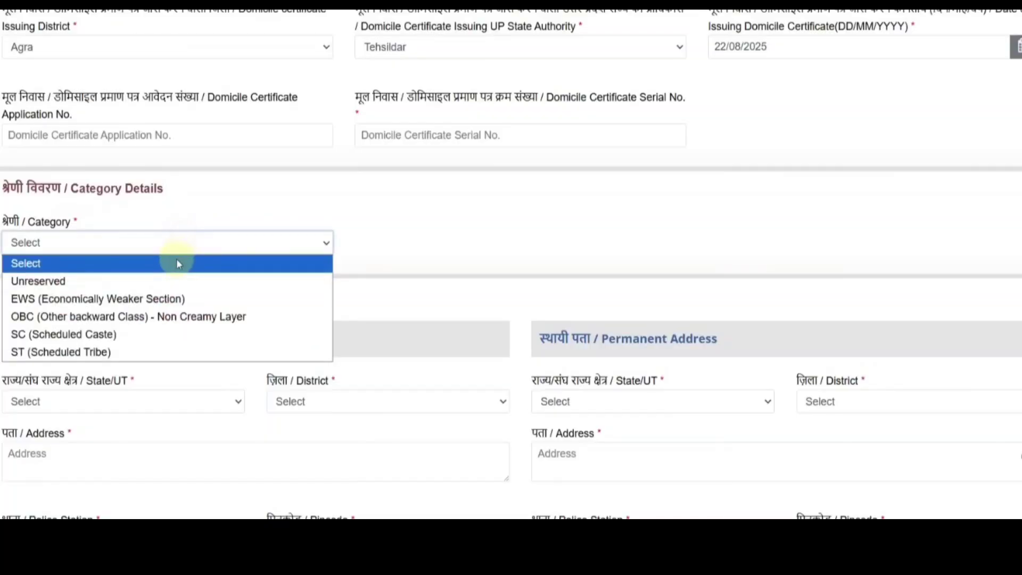
left_click(178, 281)
scroll(155, 265, "down", 2)
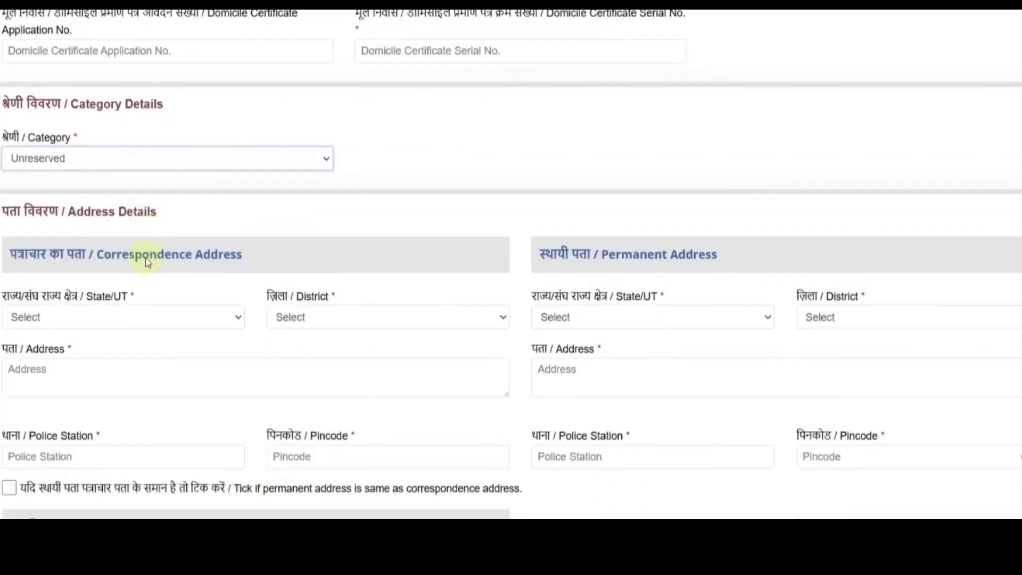
left_click(107, 129)
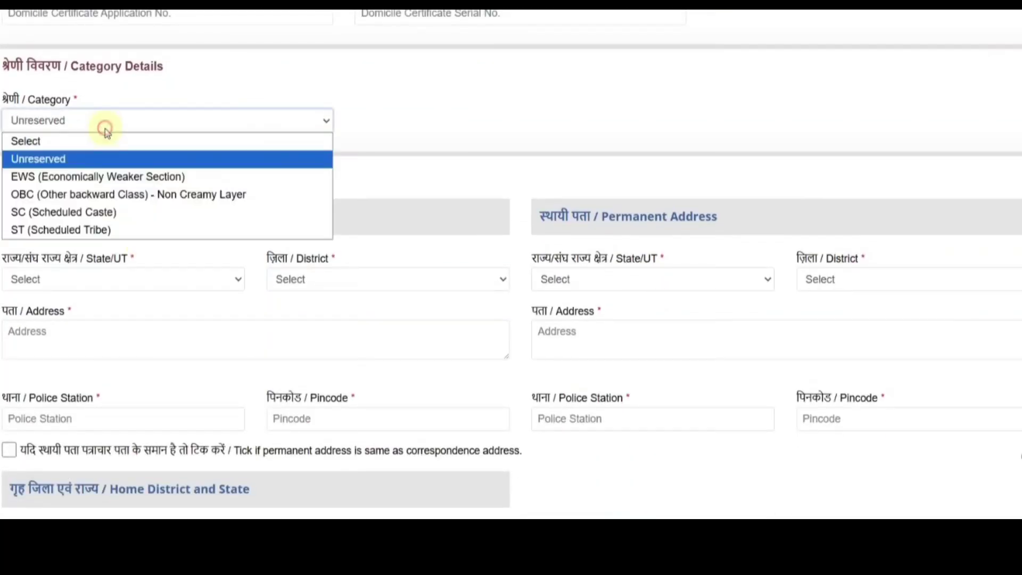
left_click(112, 176)
left_click(541, 315)
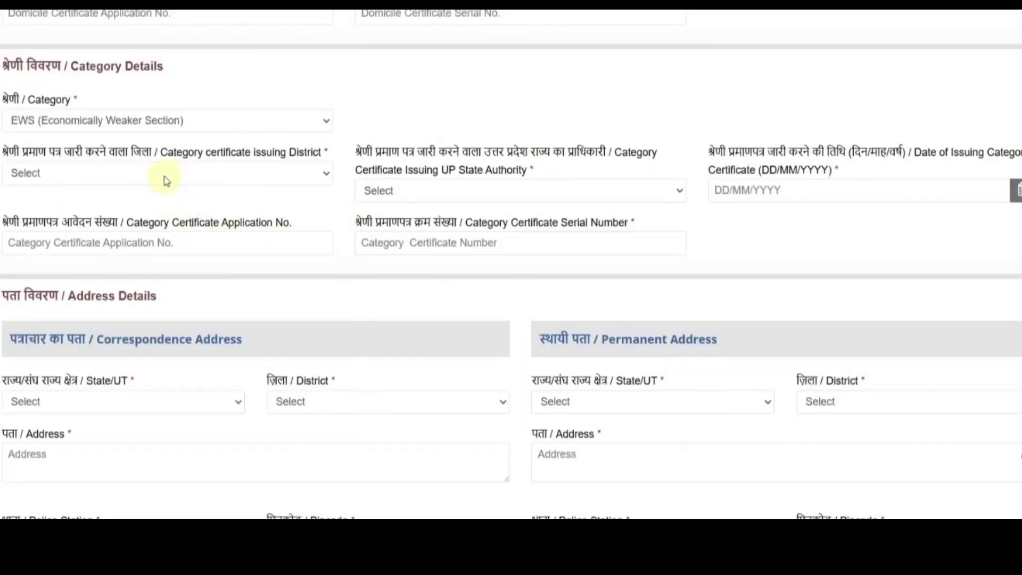
Open the category certificate district, authority and date fields without choosing anything
left_click(165, 175)
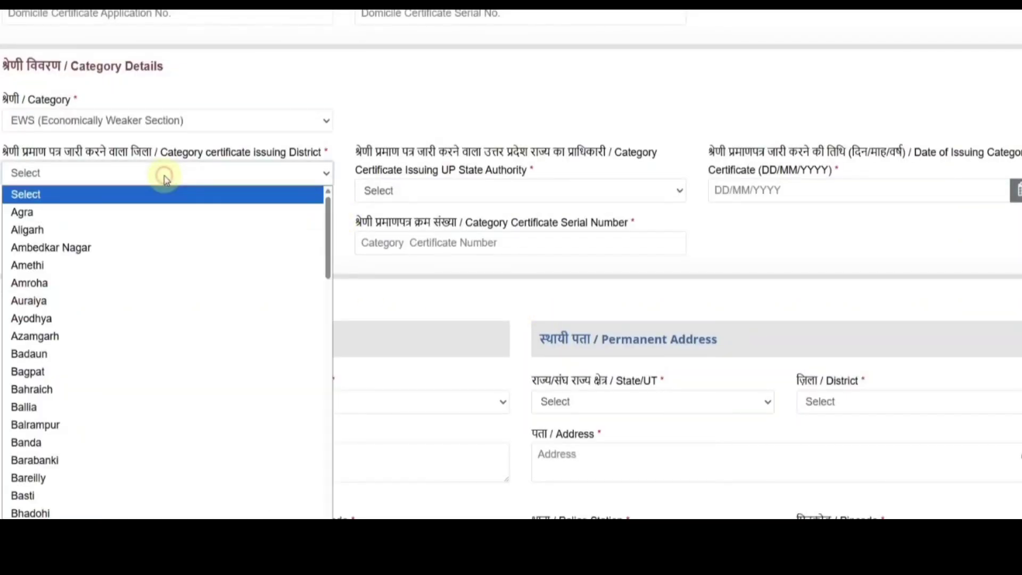
left_click(410, 184)
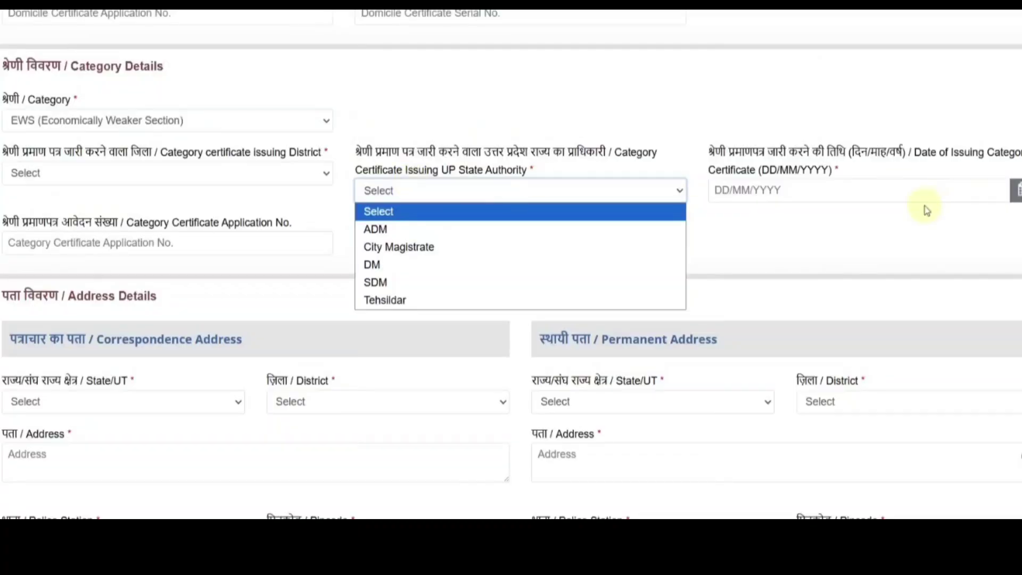
left_click(817, 198)
left_click(817, 197)
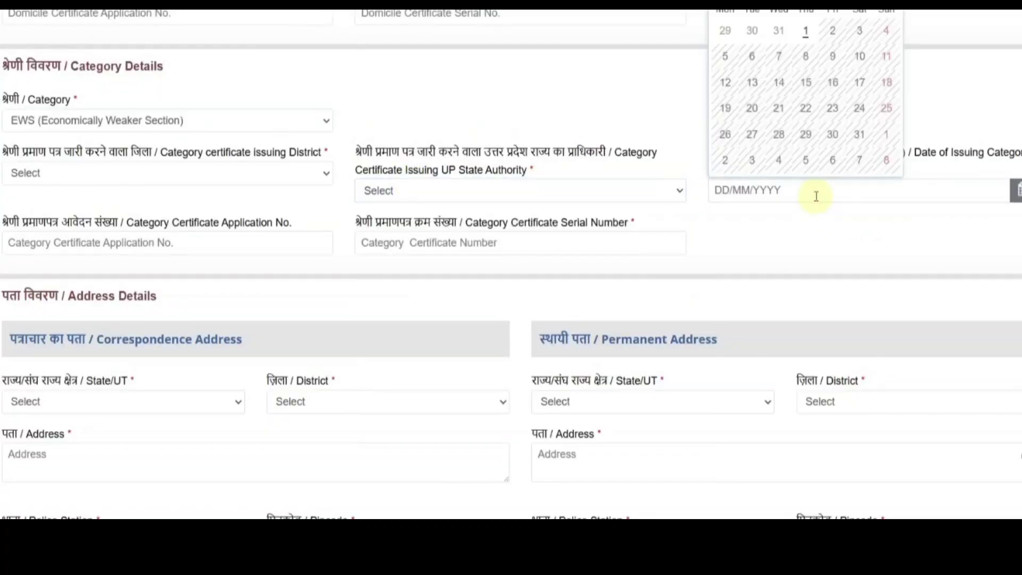
left_click(512, 242)
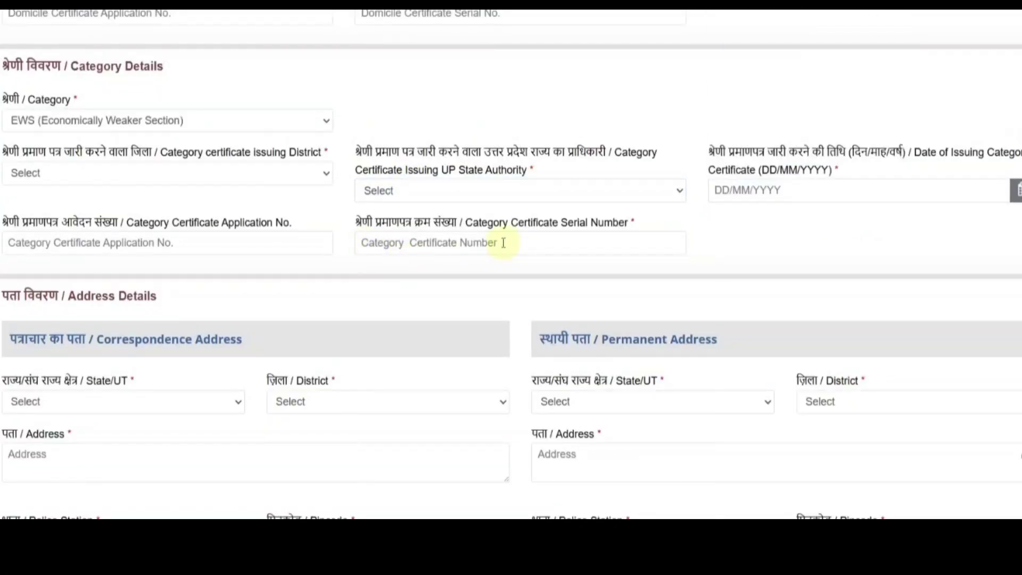
Change the category to SC, accept the notice, and set Agra district and Tehsildar authority
left_click(143, 125)
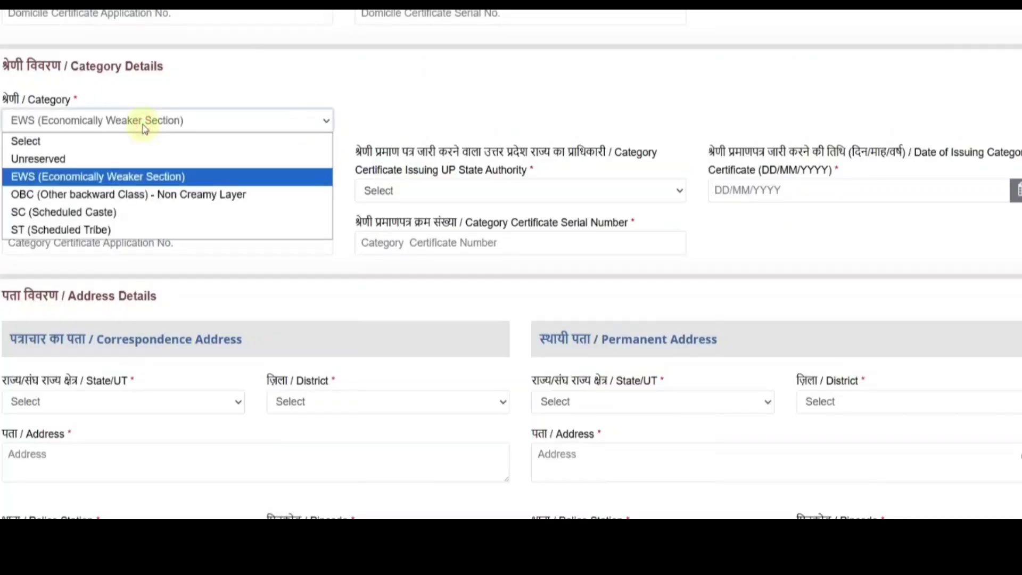
left_click(150, 211)
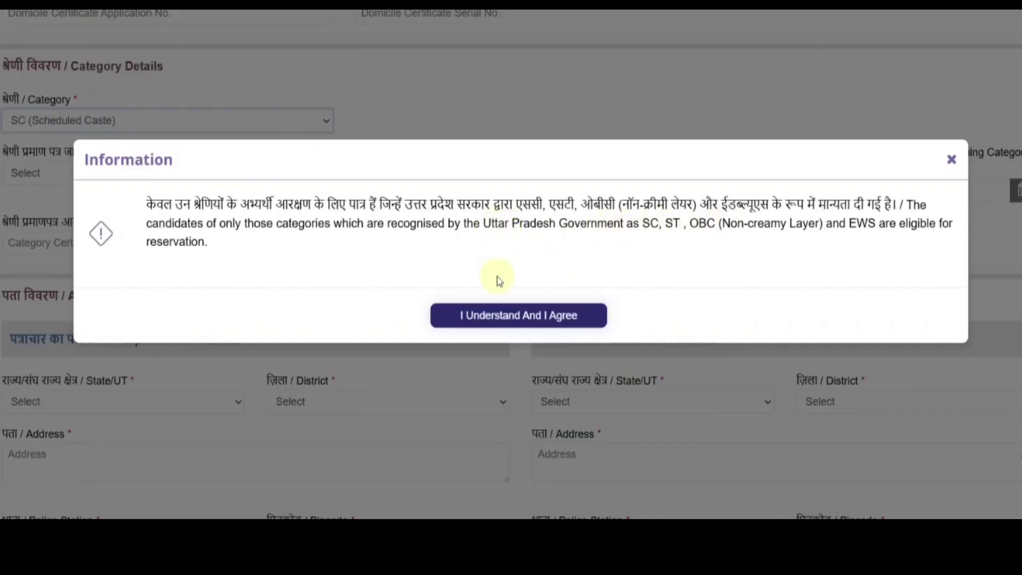
left_click(500, 309)
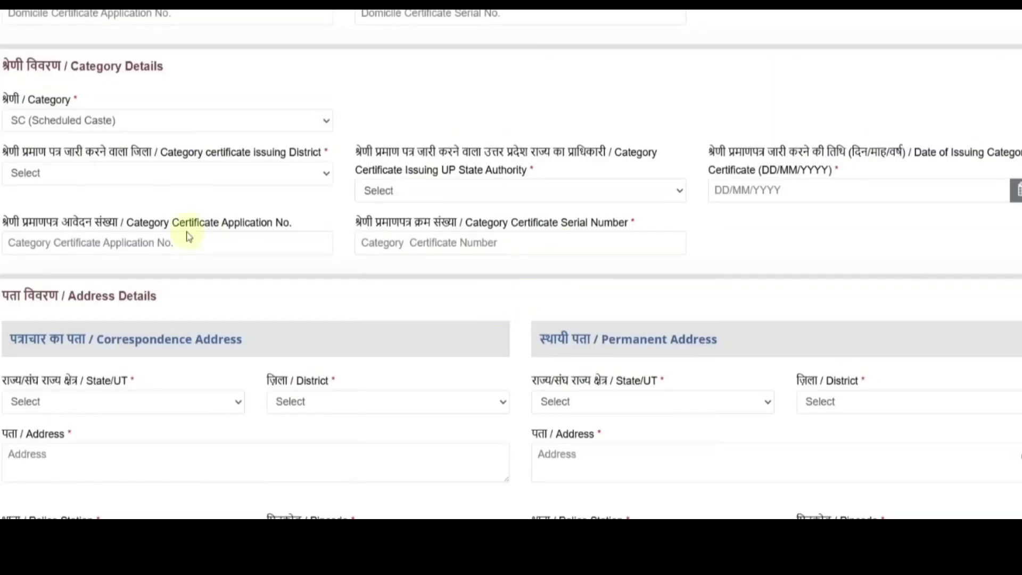
left_click(138, 173)
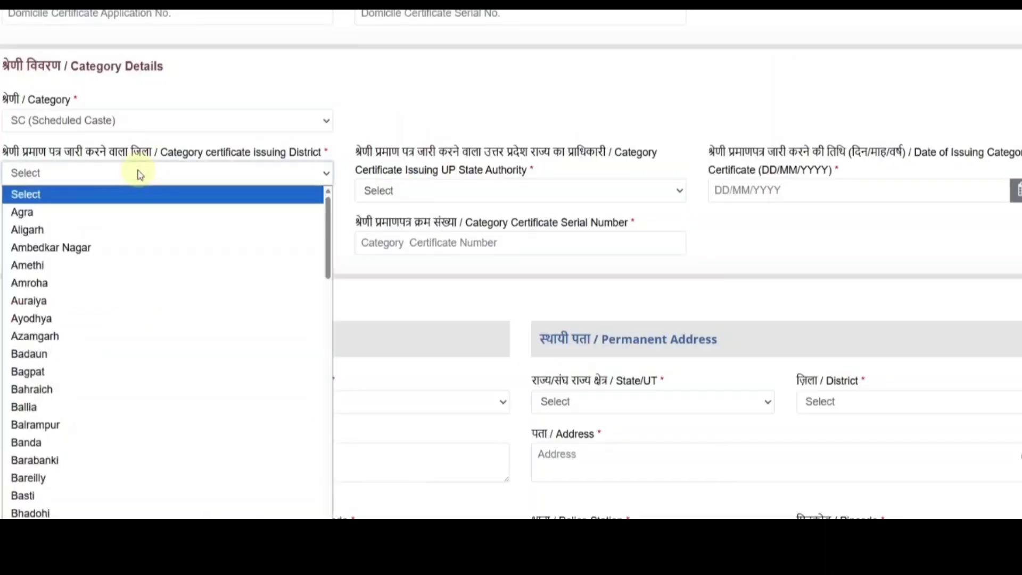
left_click(143, 208)
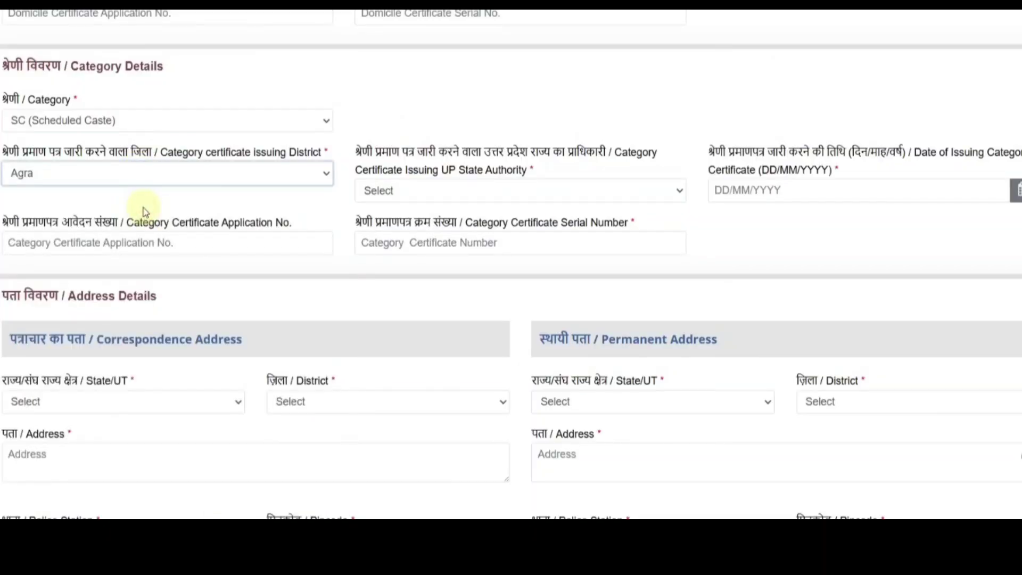
left_click(488, 183)
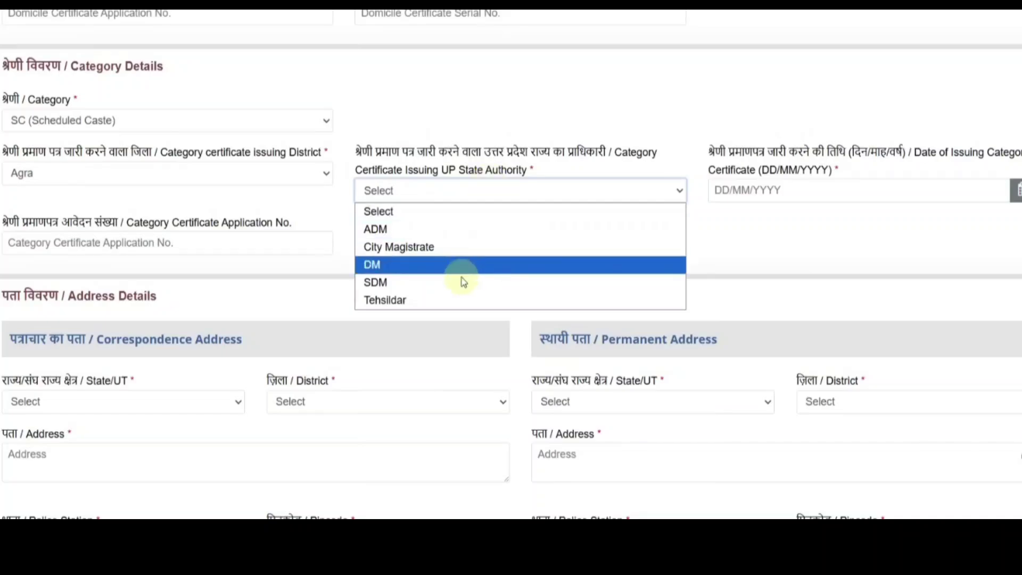
left_click(453, 299)
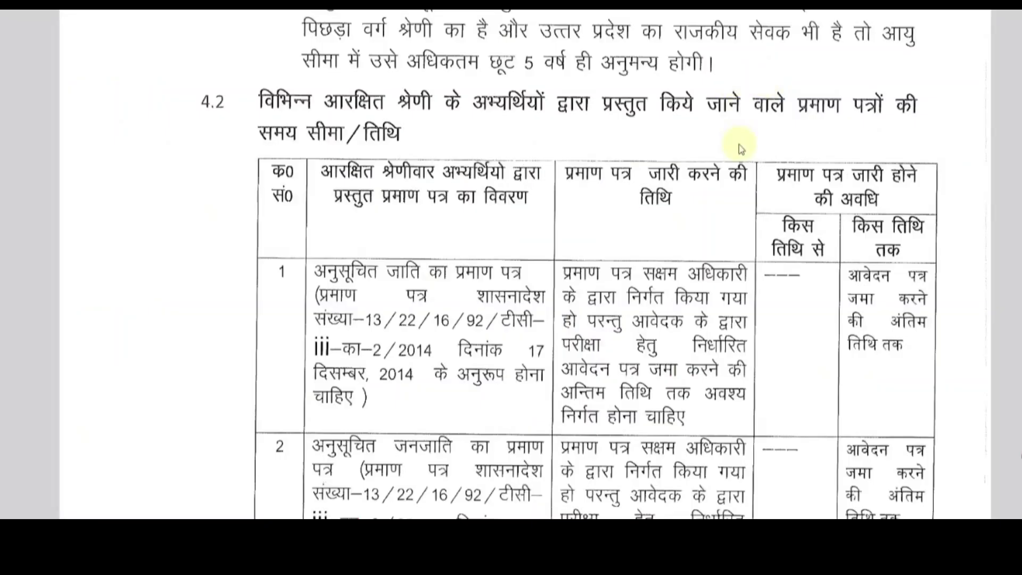
scroll(740, 107, "down", 2)
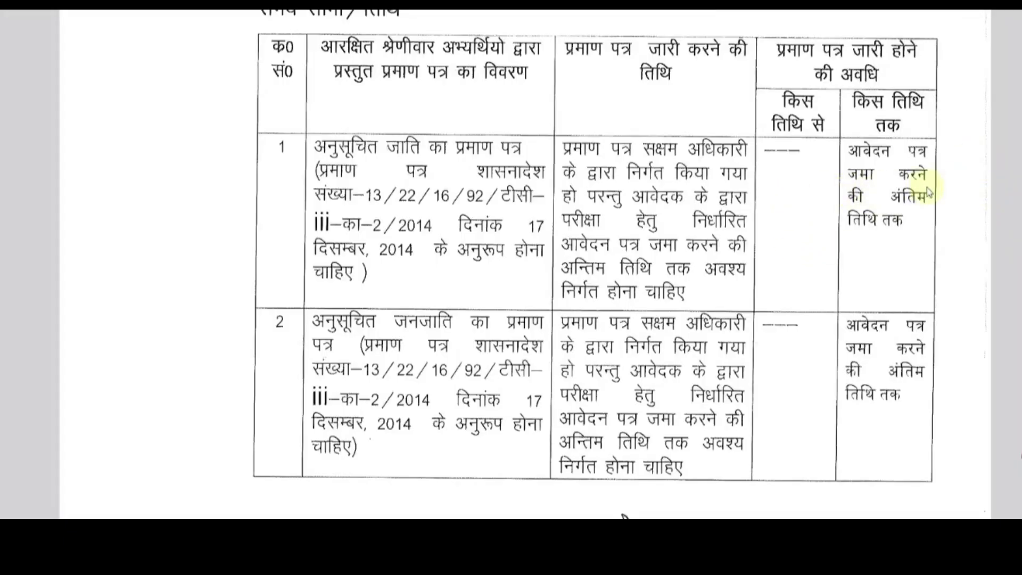
scroll(927, 188, "down", 10)
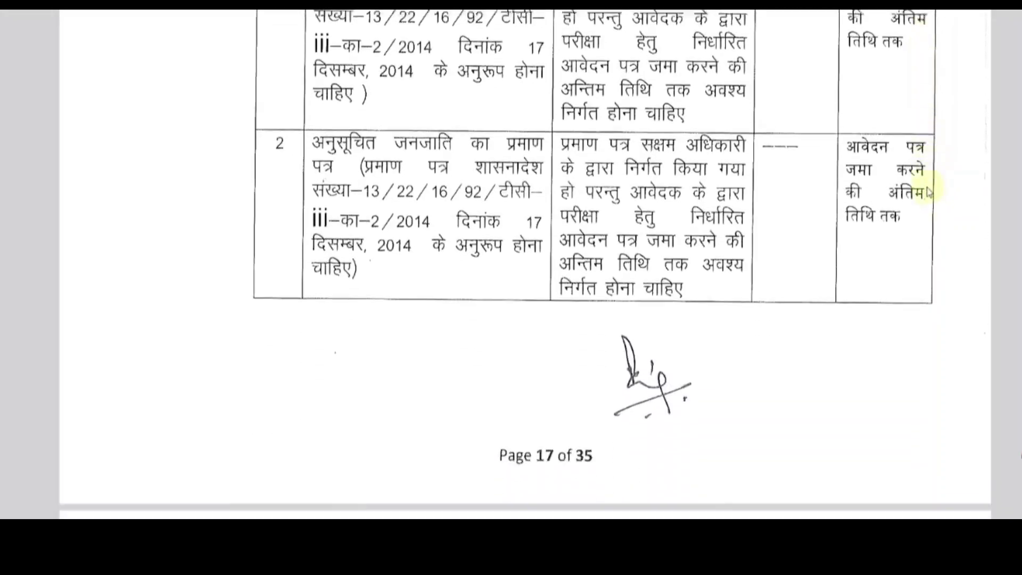
scroll(545, 261, "down", 1)
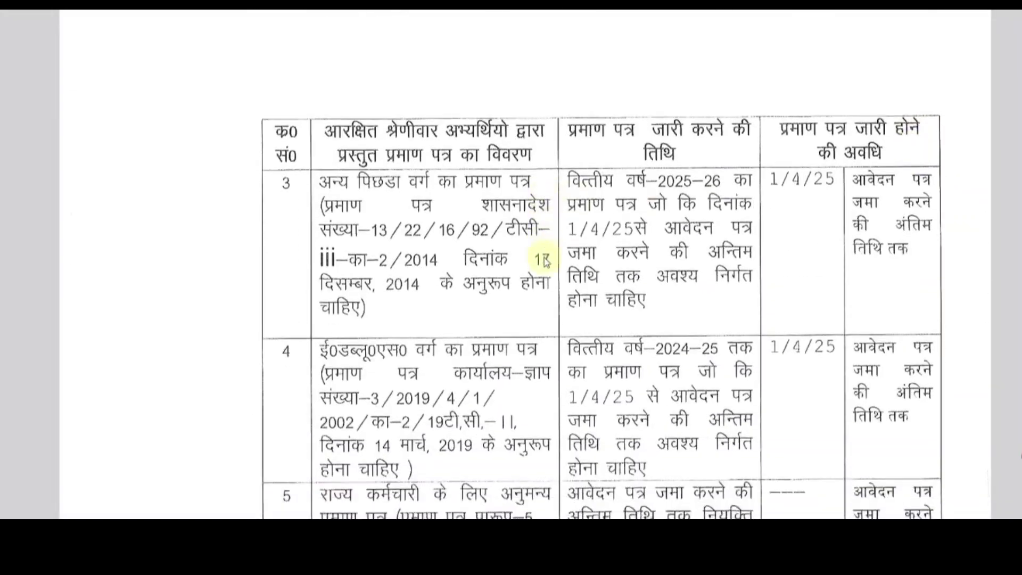
scroll(487, 255, "down", 2)
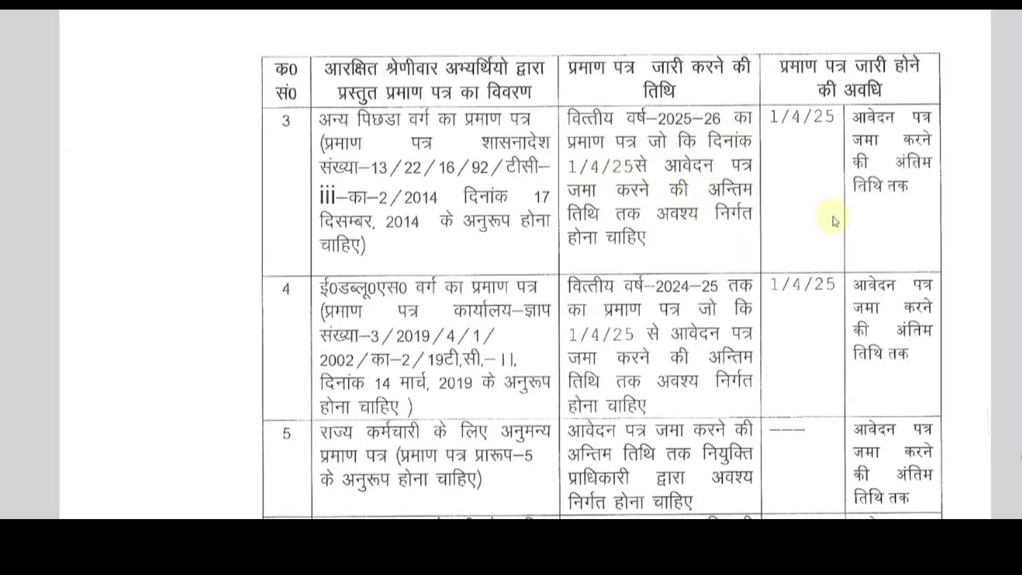
scroll(708, 212, "down", 1)
scroll(708, 212, "down", 2)
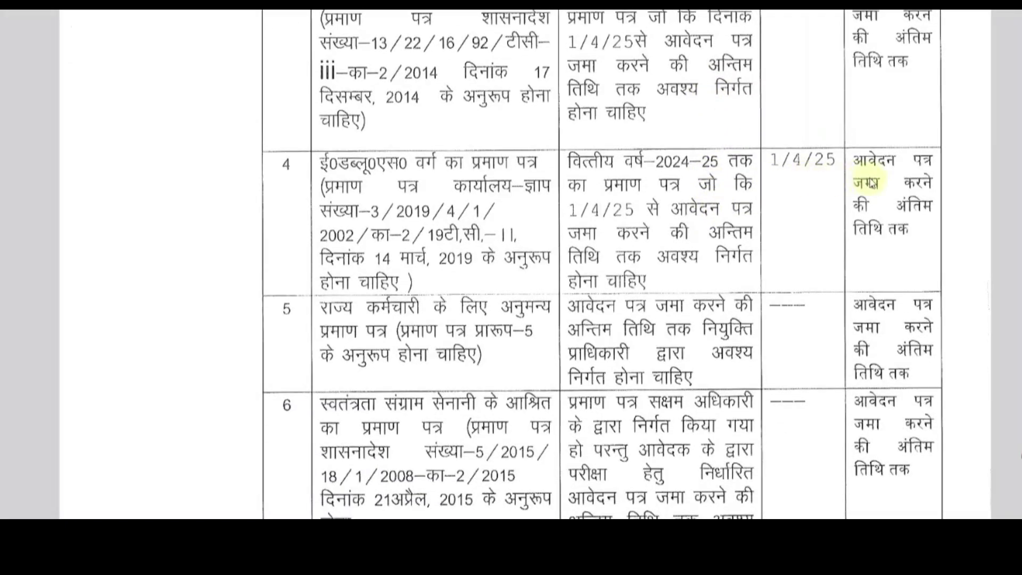
scroll(836, 228, "down", 6)
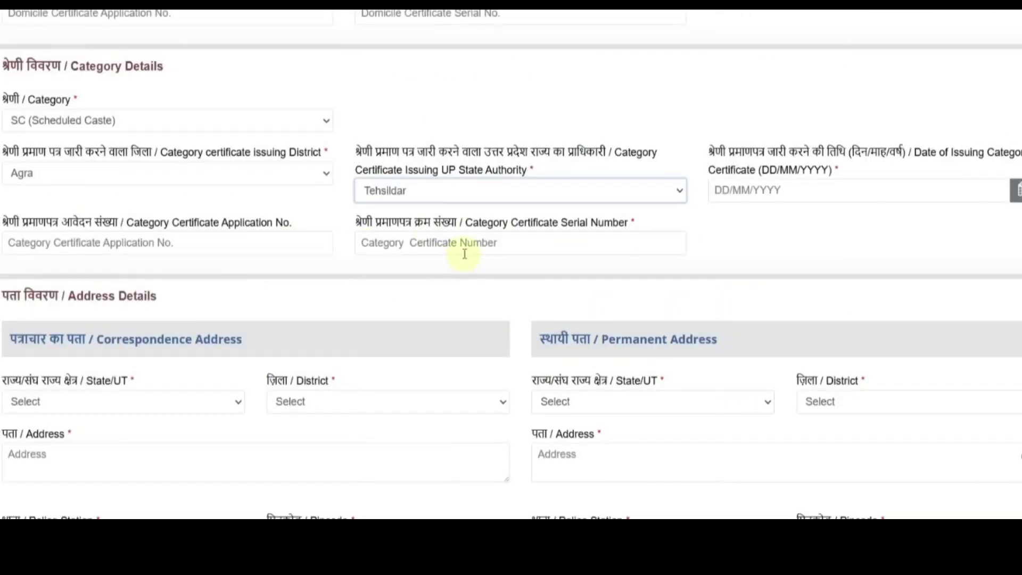
Set correspondence state UTTAR PRADESH and district Agra, then go through the address, police station and pincode fields
scroll(465, 254, "down", 5)
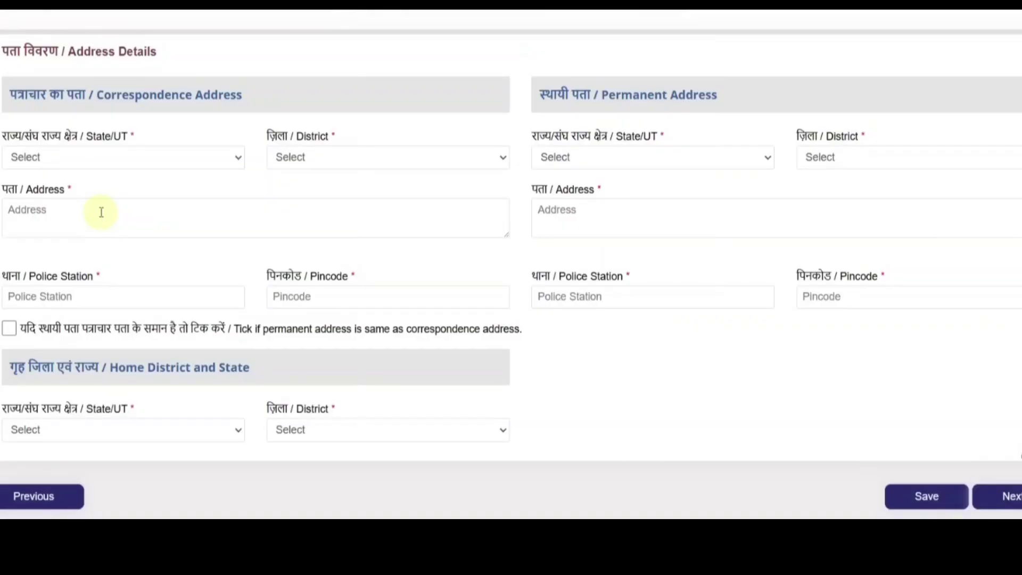
left_click(106, 163)
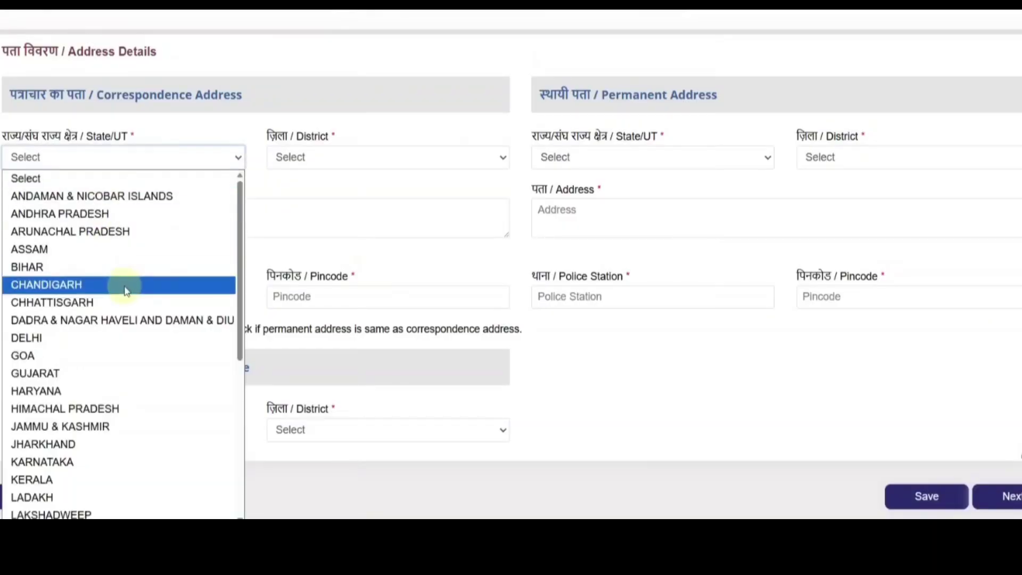
scroll(125, 290, "down", 5)
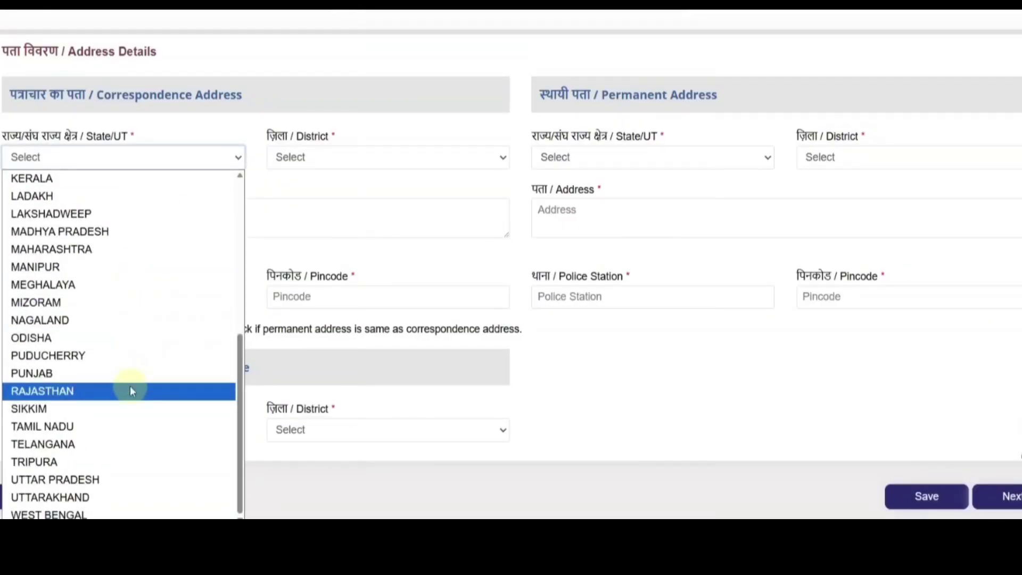
left_click(133, 479)
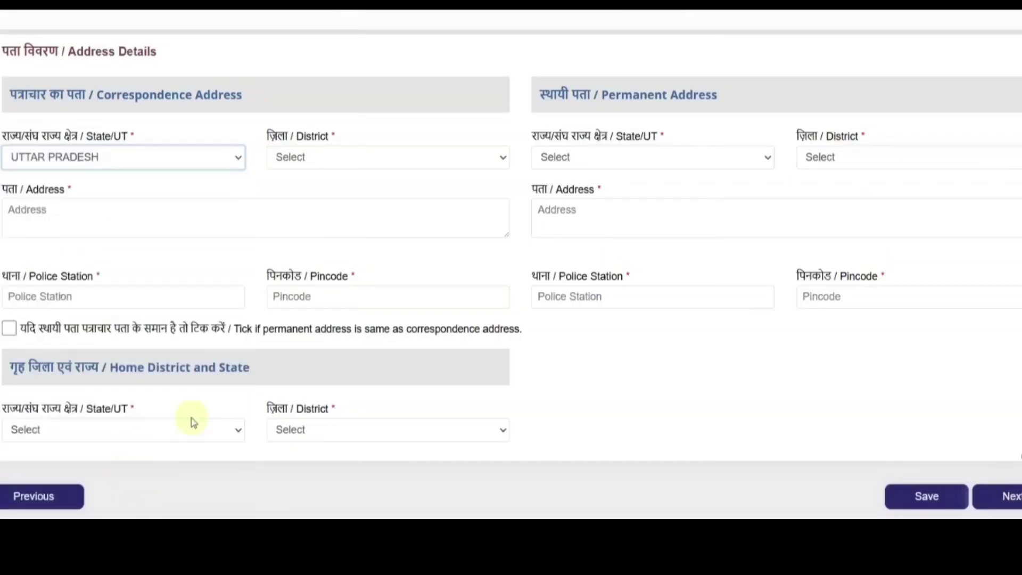
left_click(288, 160)
left_click(295, 196)
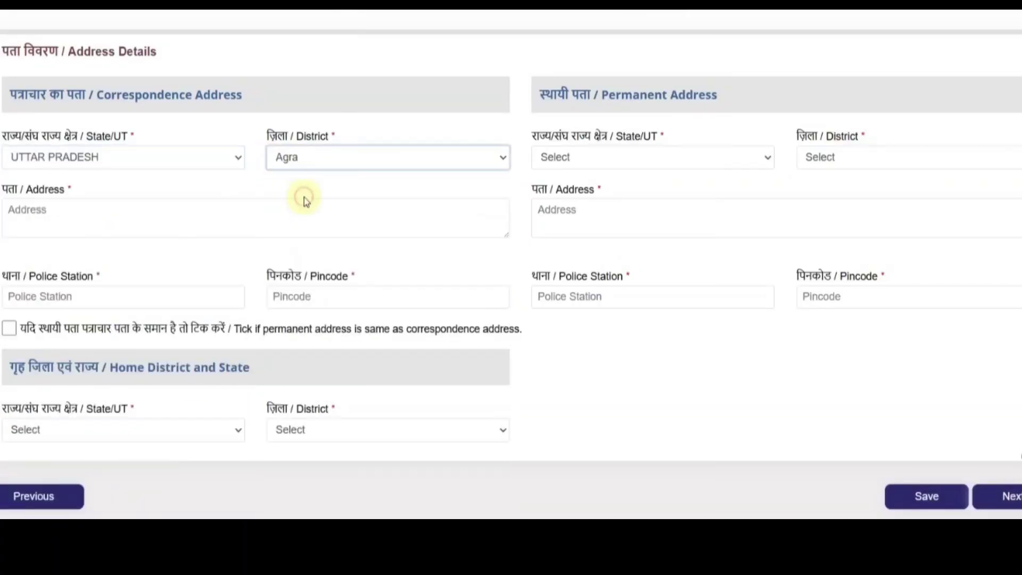
left_click(91, 217)
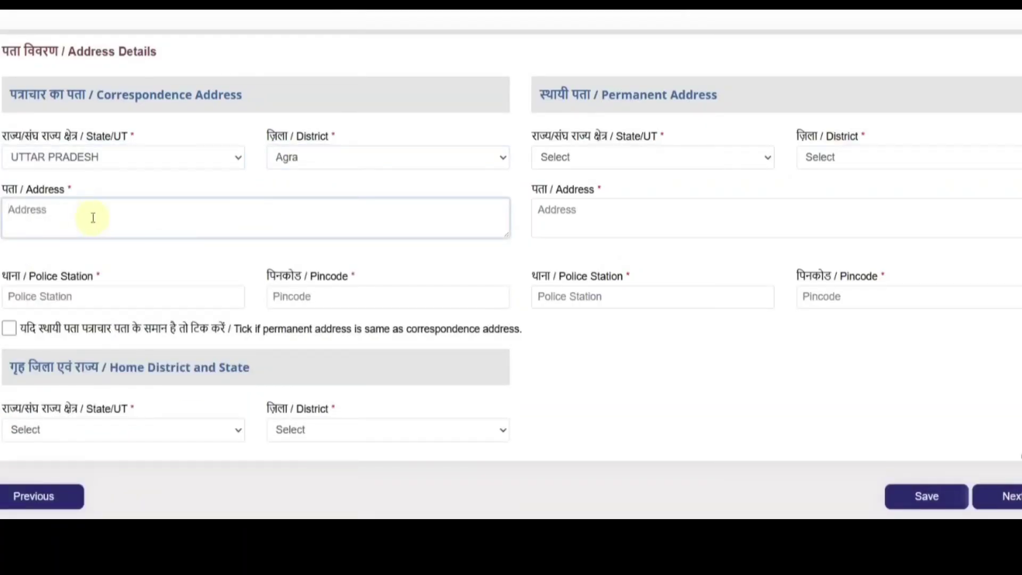
left_click(95, 296)
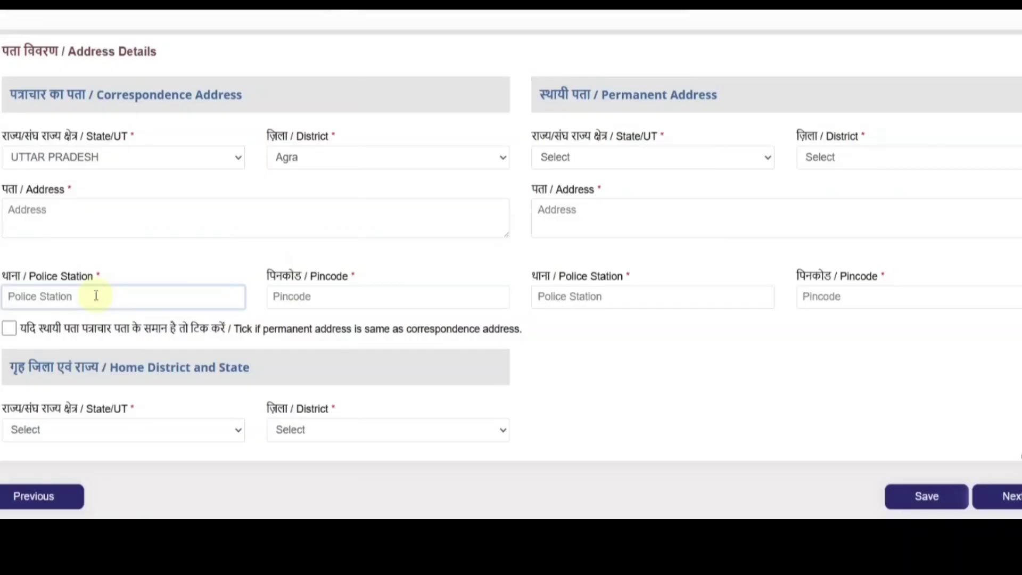
left_click(274, 296)
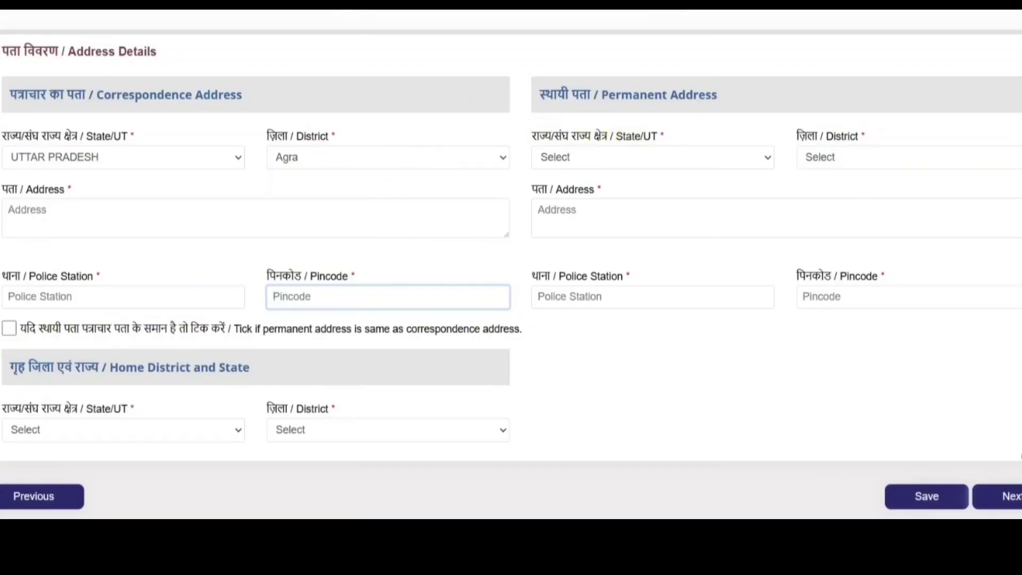
Copy the correspondence address as permanent, pick home state RAJASTHAN and district Alwar, and save
left_click(8, 335)
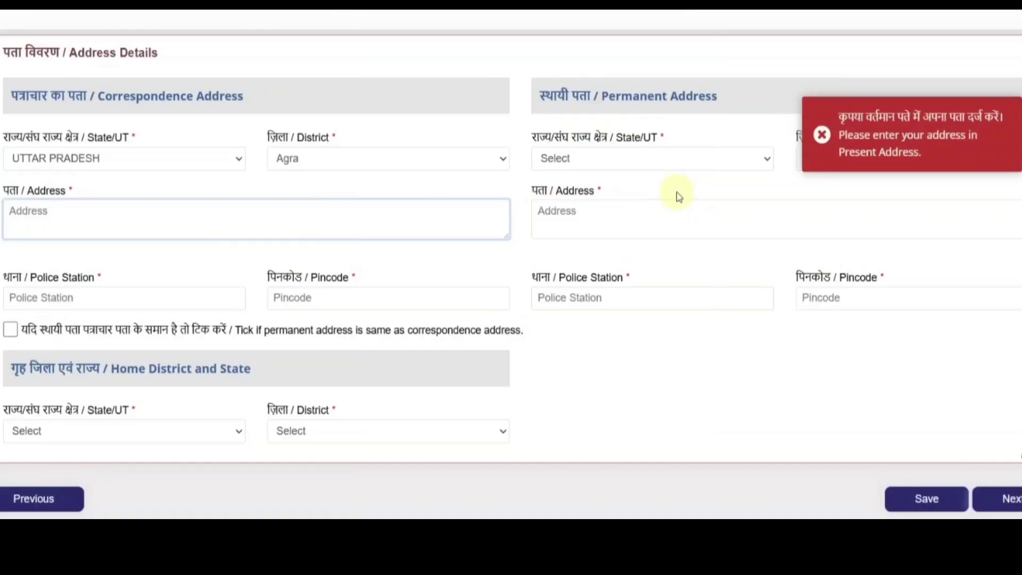
left_click(823, 135)
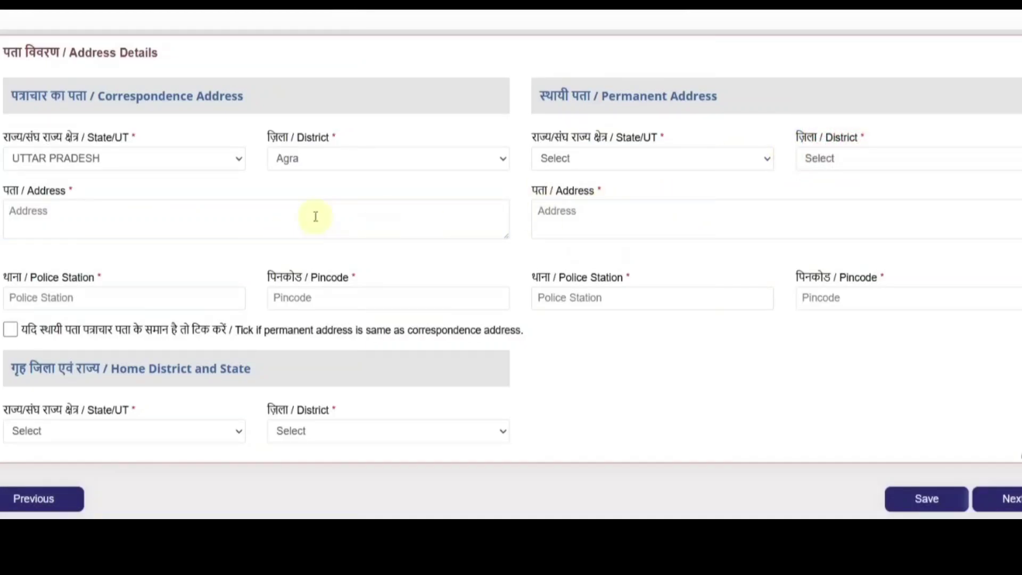
scroll(159, 346, "down", 1)
left_click(110, 394)
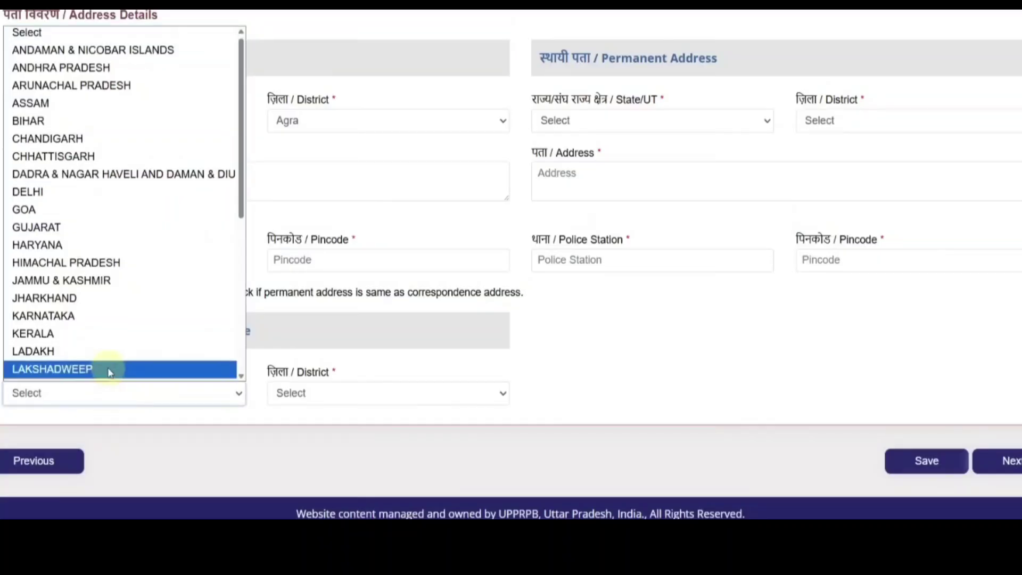
scroll(107, 369, "down", 5)
left_click(79, 249)
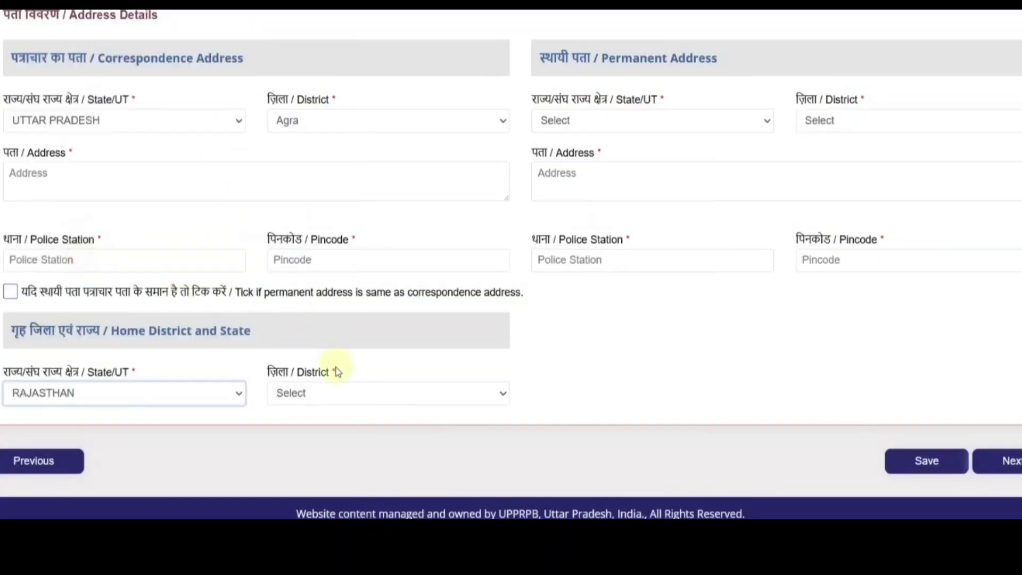
left_click(319, 391)
left_click(347, 74)
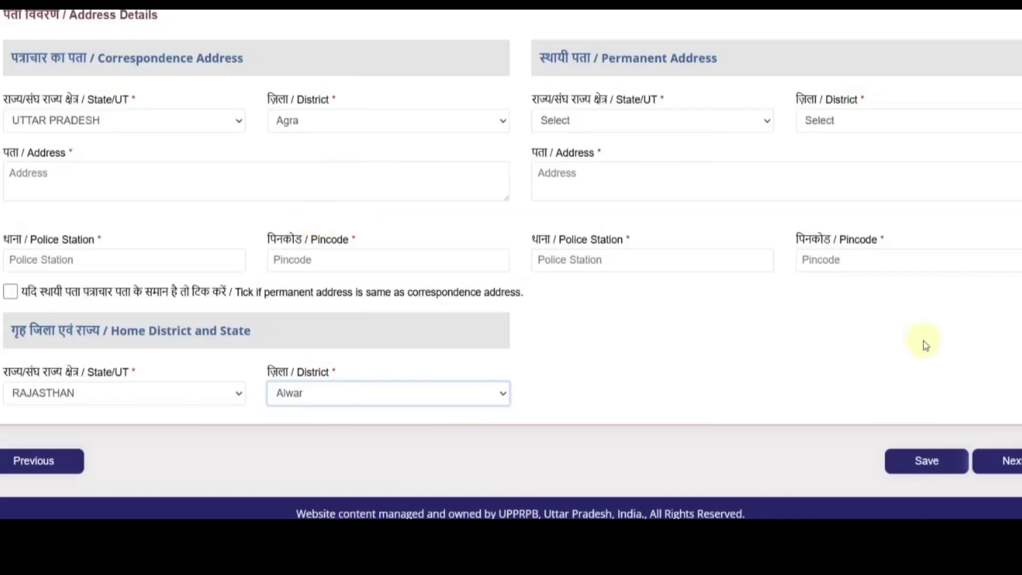
left_click(914, 450)
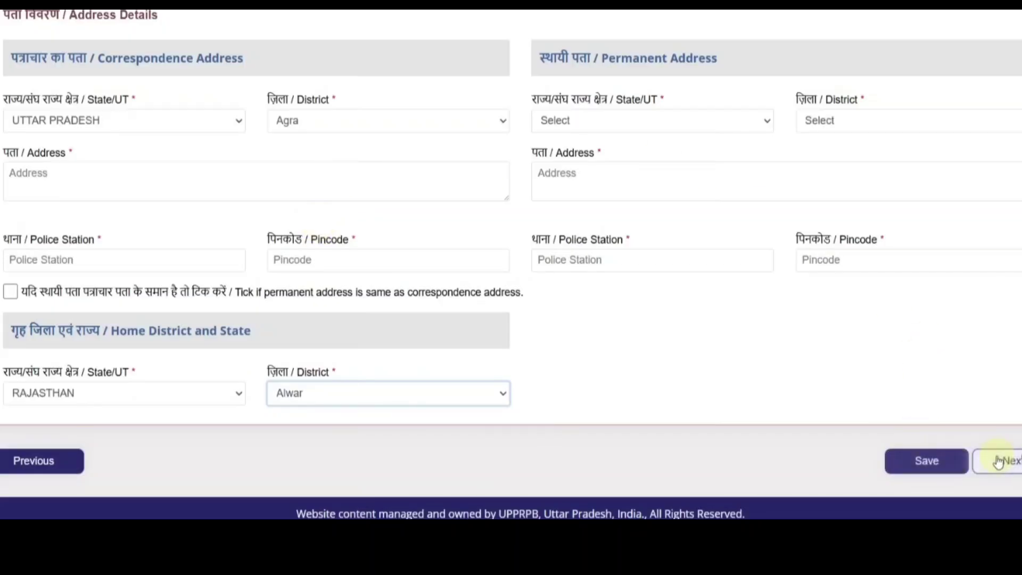
Change the home state to UTTAR PRADESH and the home district to Agra
left_click(298, 399)
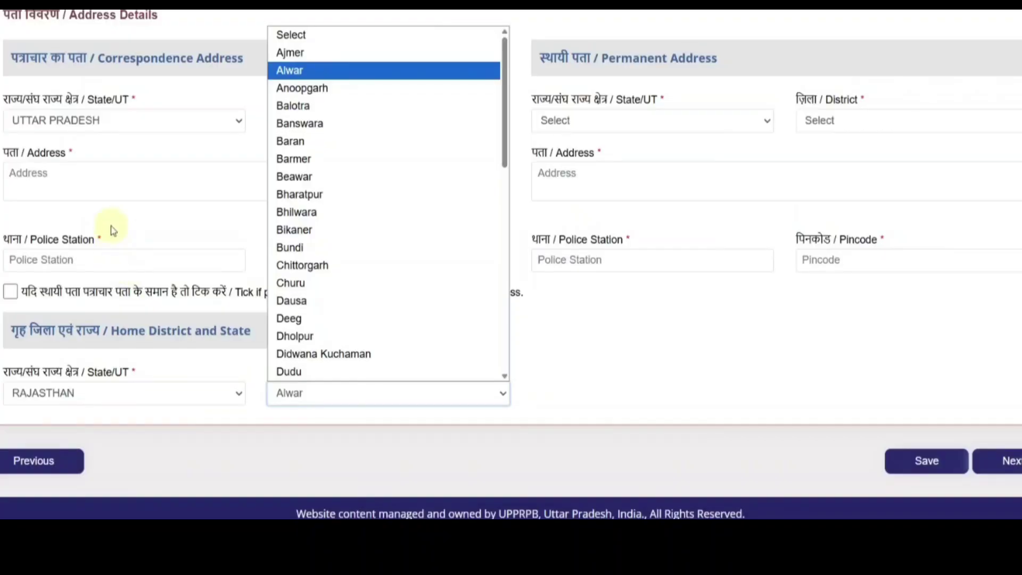
left_click(110, 387)
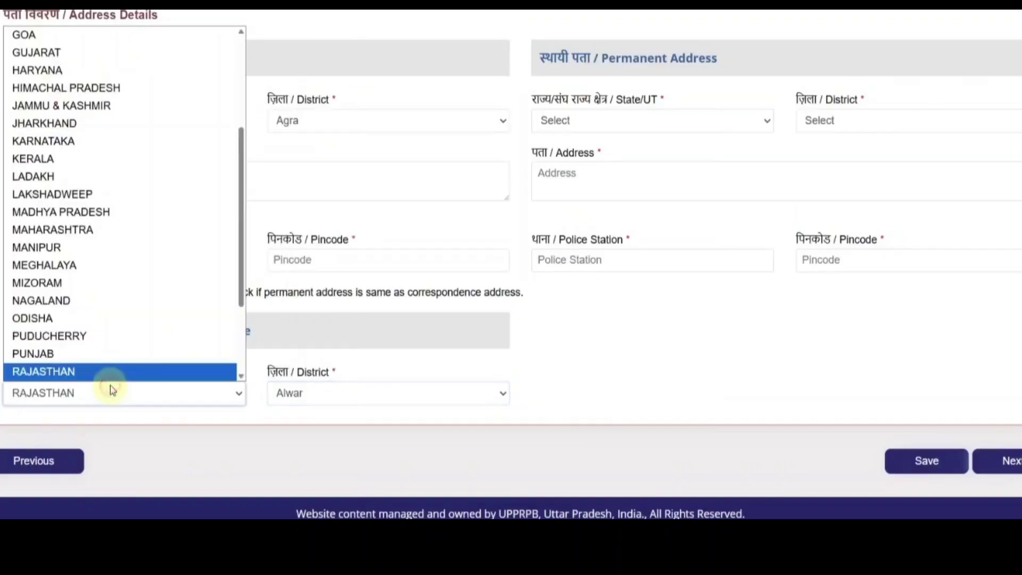
left_click(108, 298)
left_click(104, 392)
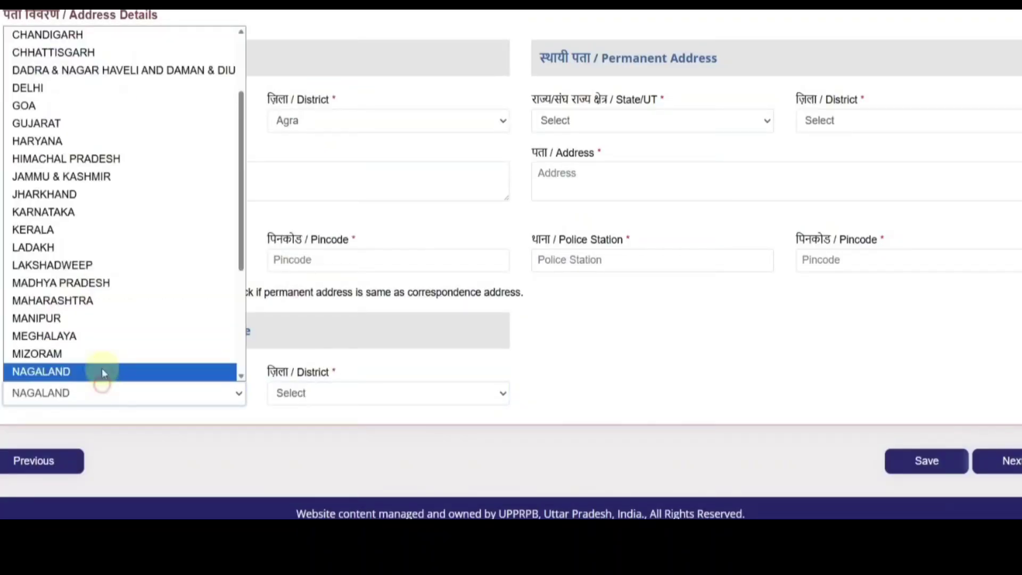
scroll(103, 329, "down", 3)
left_click(102, 334)
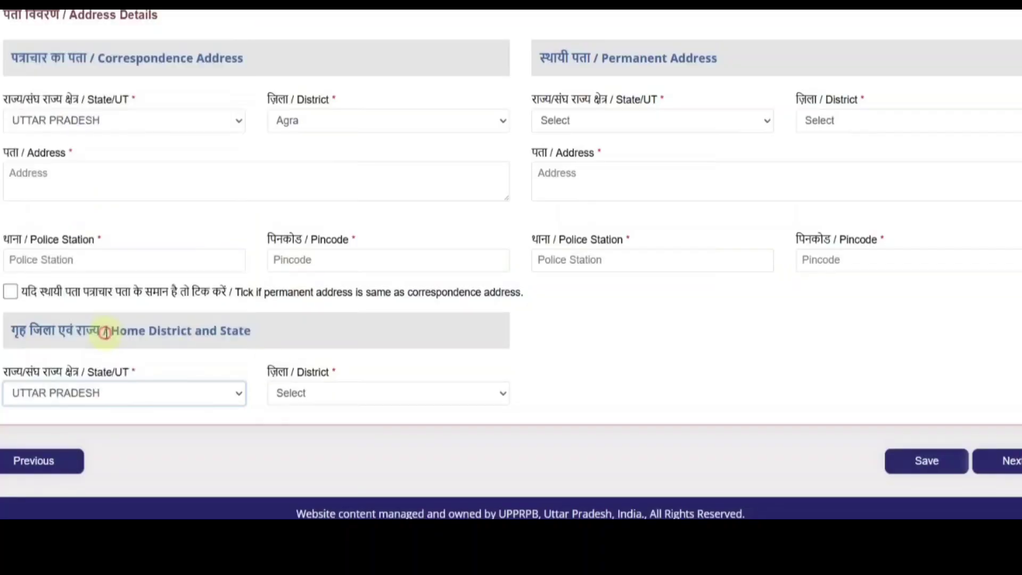
left_click(287, 385)
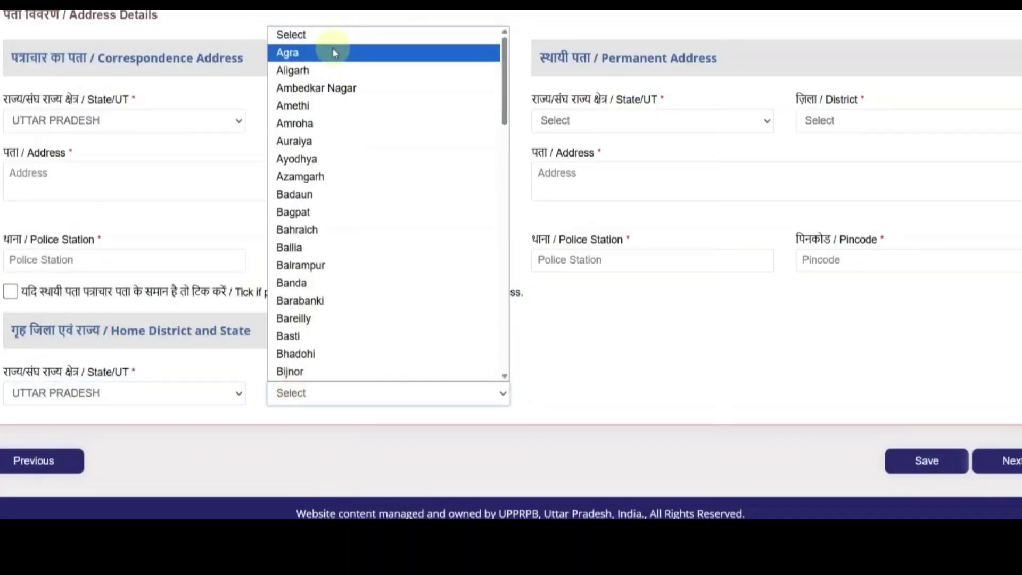
left_click(334, 49)
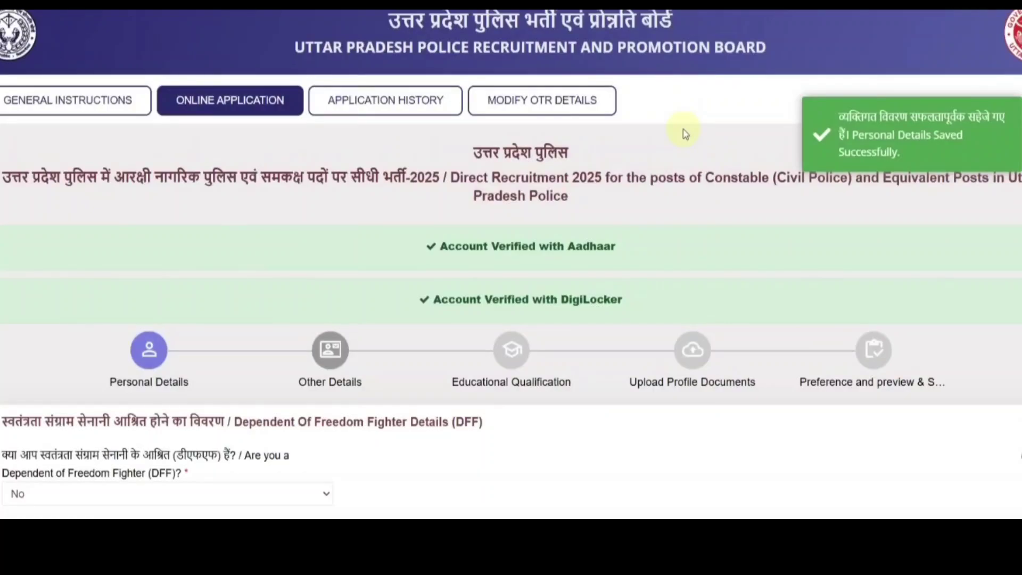
Preview the freedom-fighter dependent certificate fields, then set that answer back to No
scroll(539, 229, "down", 7)
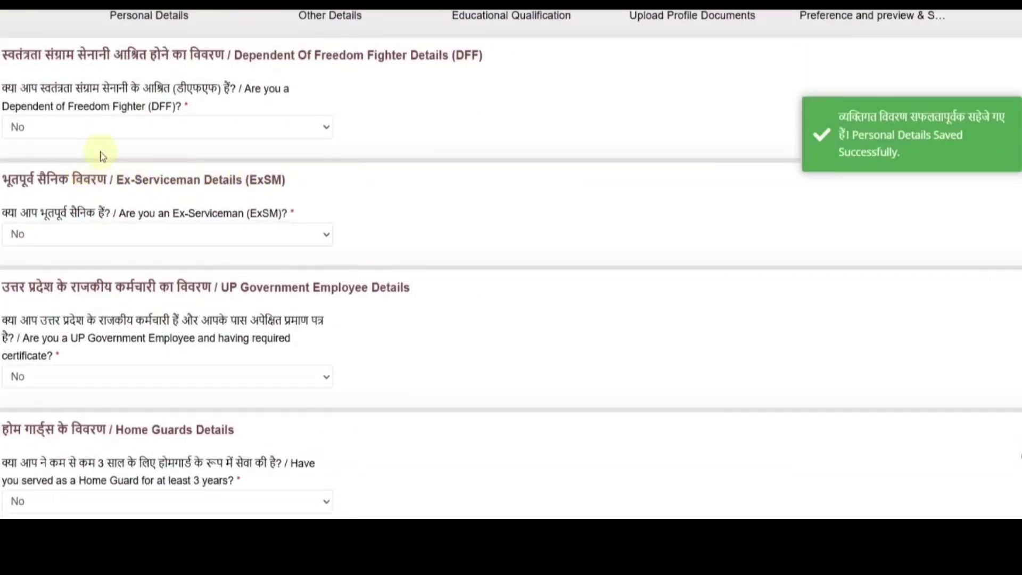
left_click(108, 135)
left_click(101, 166)
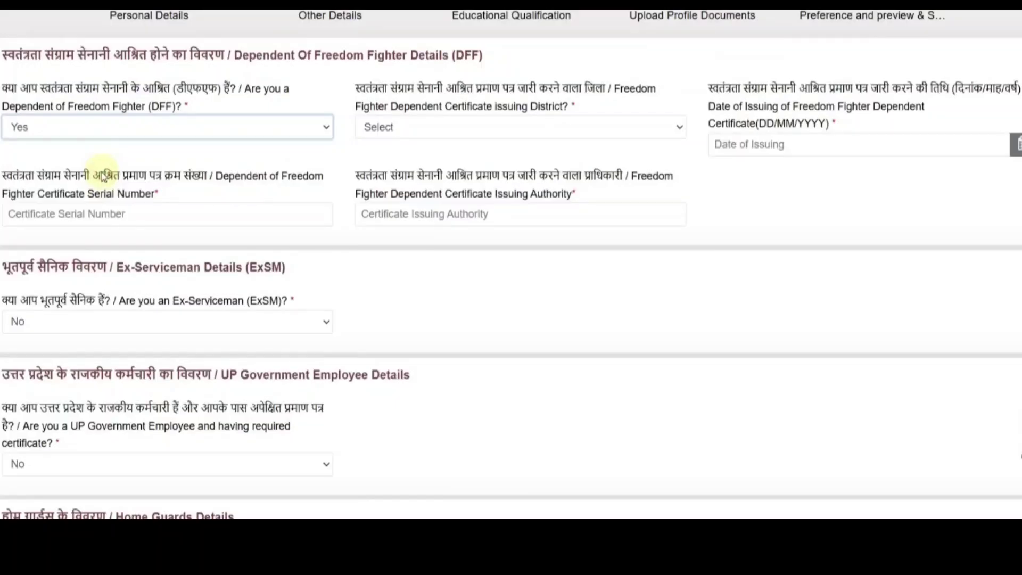
left_click(414, 128)
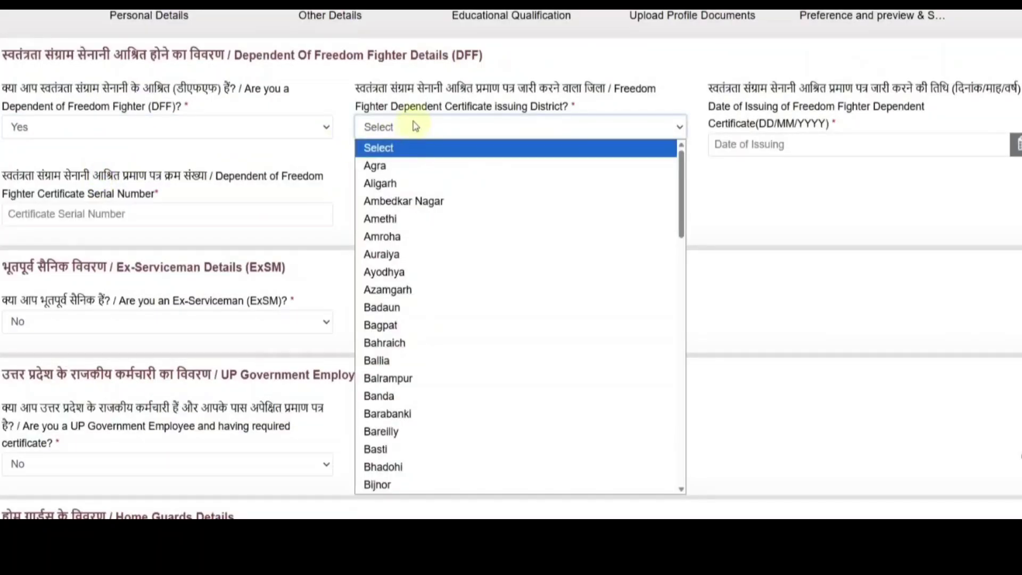
left_click(852, 173)
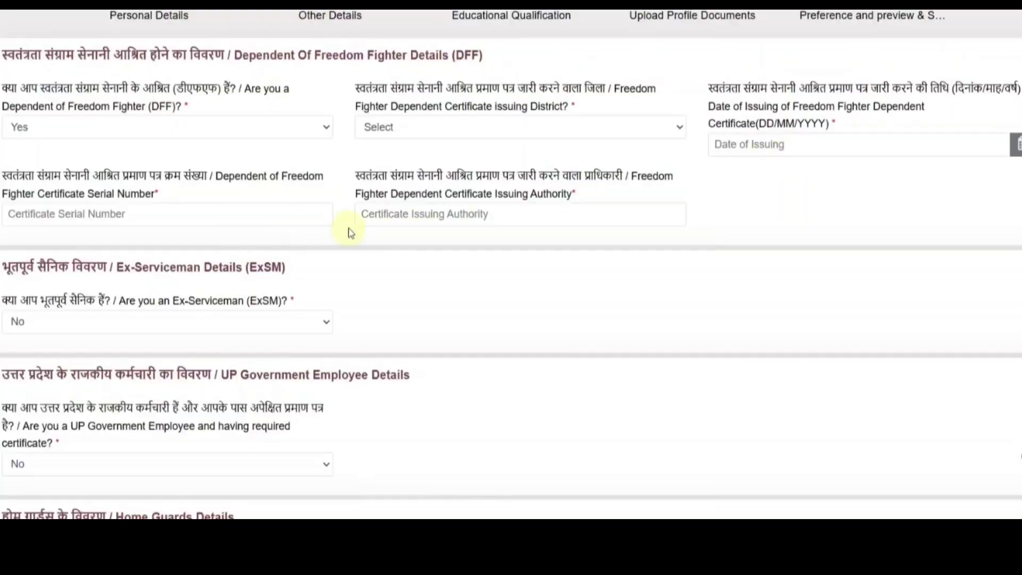
left_click(393, 222)
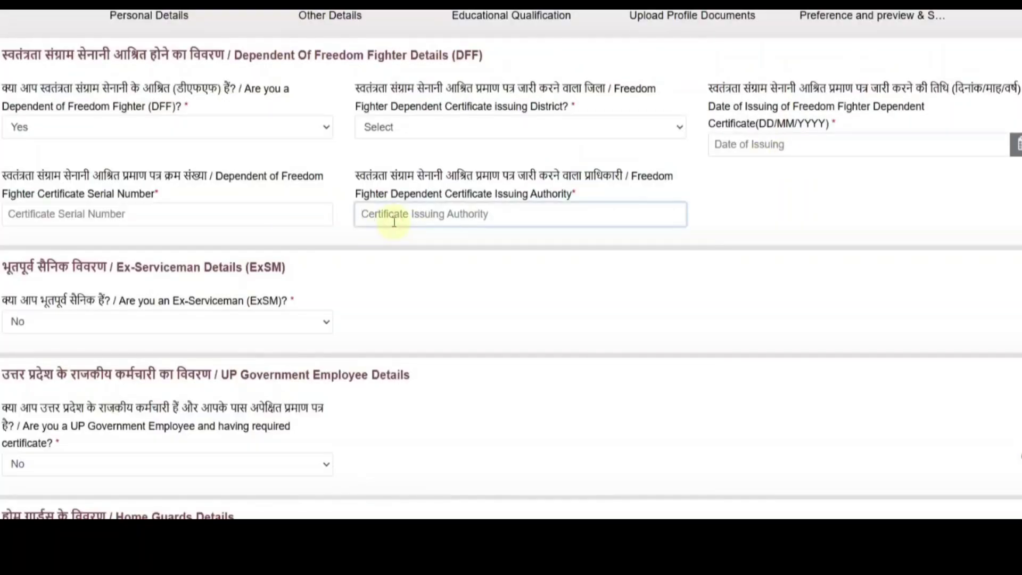
left_click(118, 151)
left_click(117, 133)
left_click(118, 183)
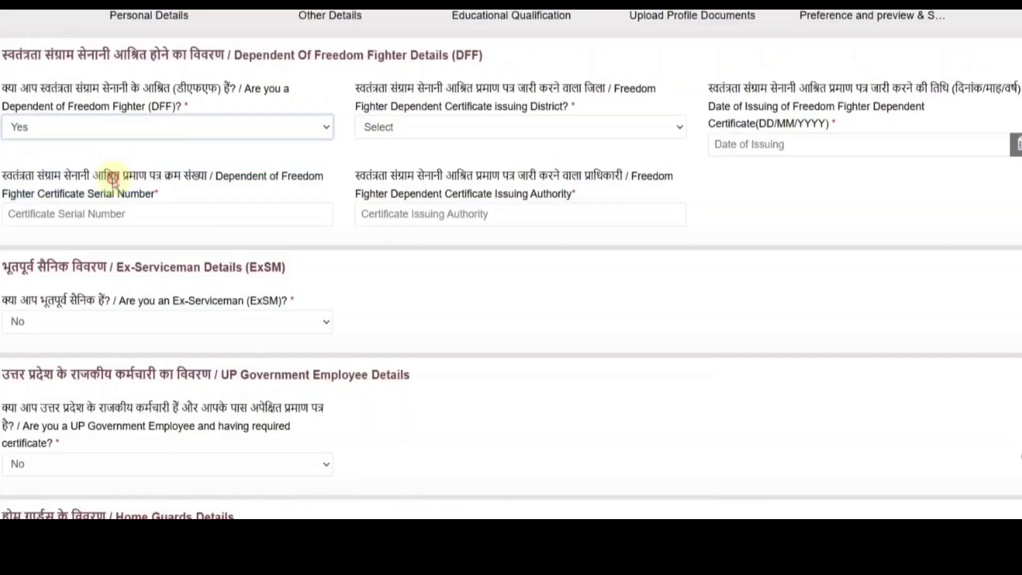
Answer No to the ex-serviceman and UP government employee questions after previewing their fields
scroll(144, 181, "down", 3)
left_click(66, 138)
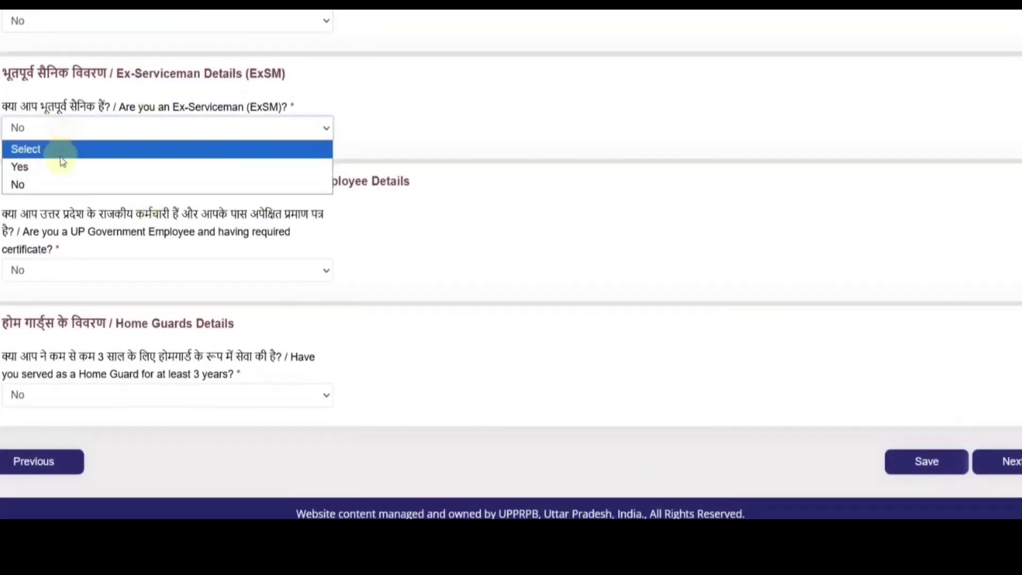
left_click(62, 166)
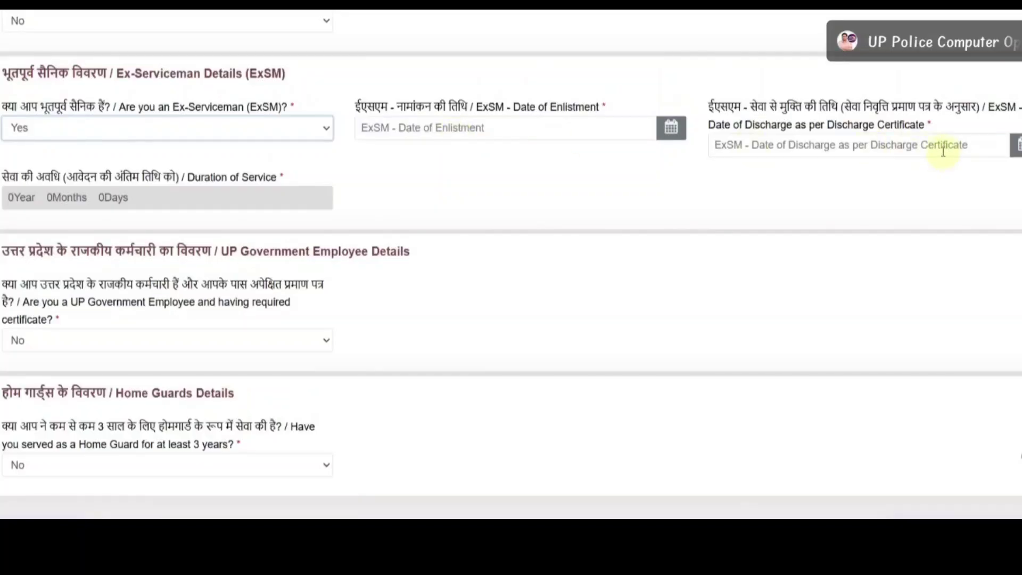
left_click(12, 136)
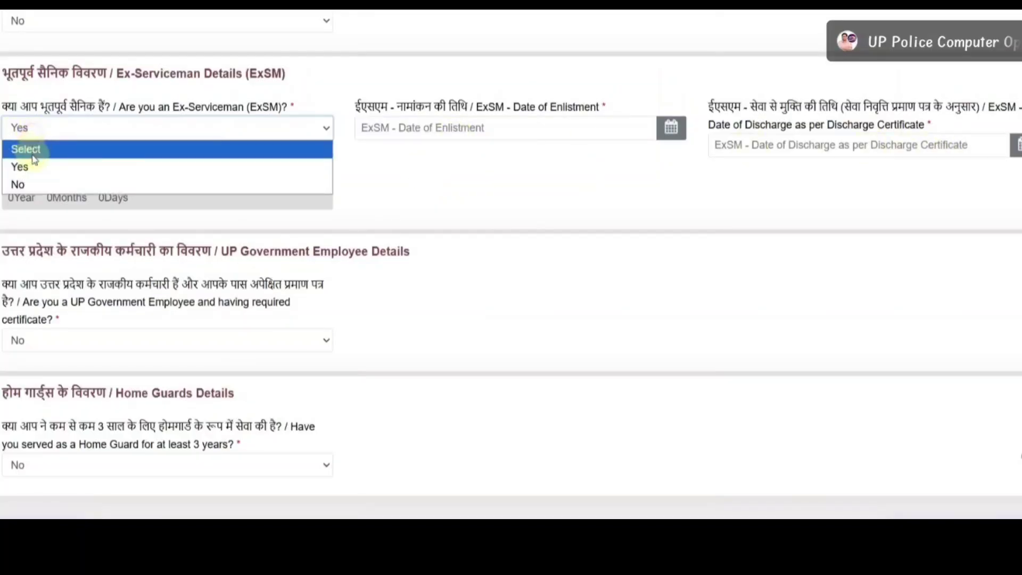
left_click(34, 182)
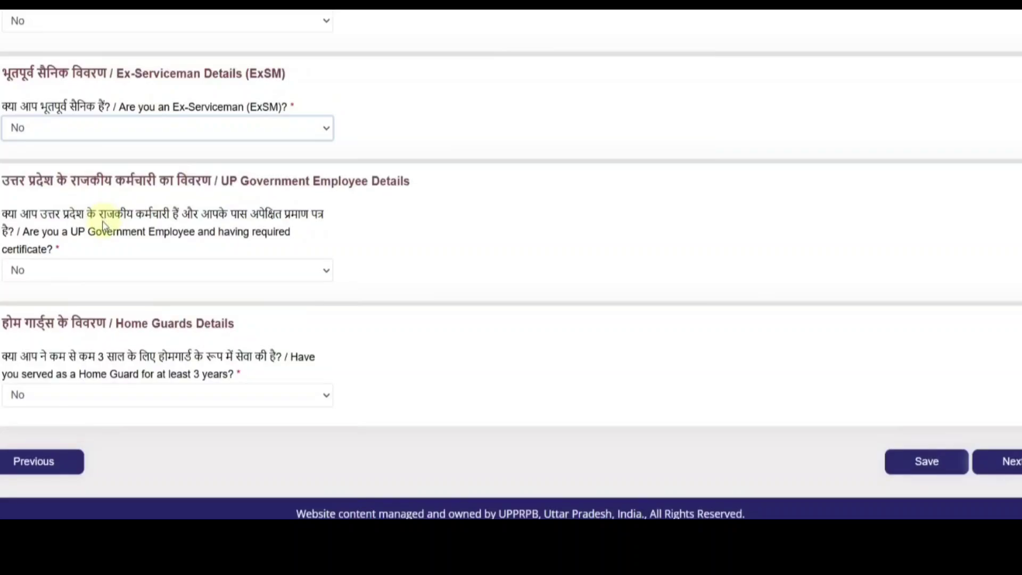
left_click(107, 270)
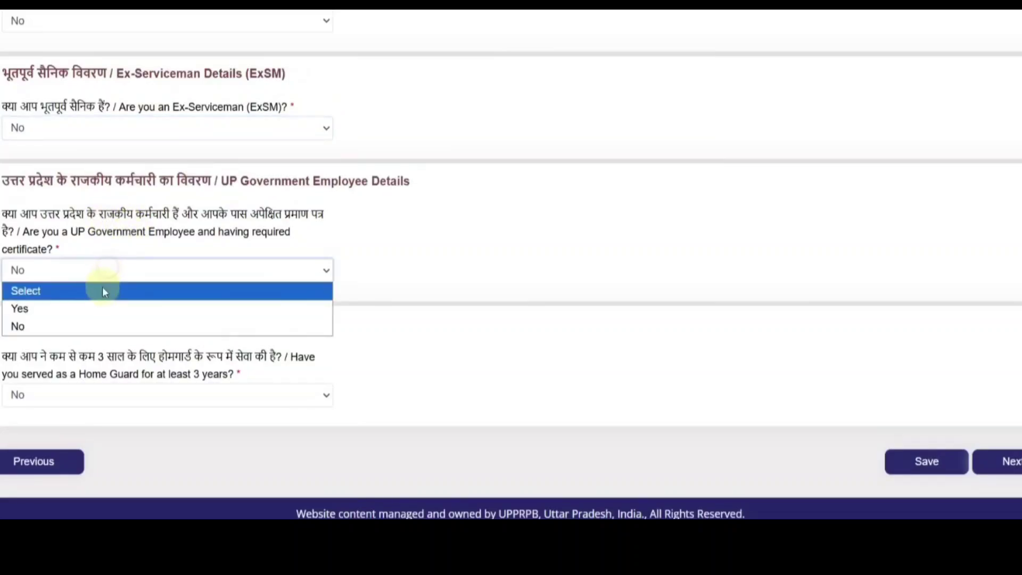
left_click(101, 305)
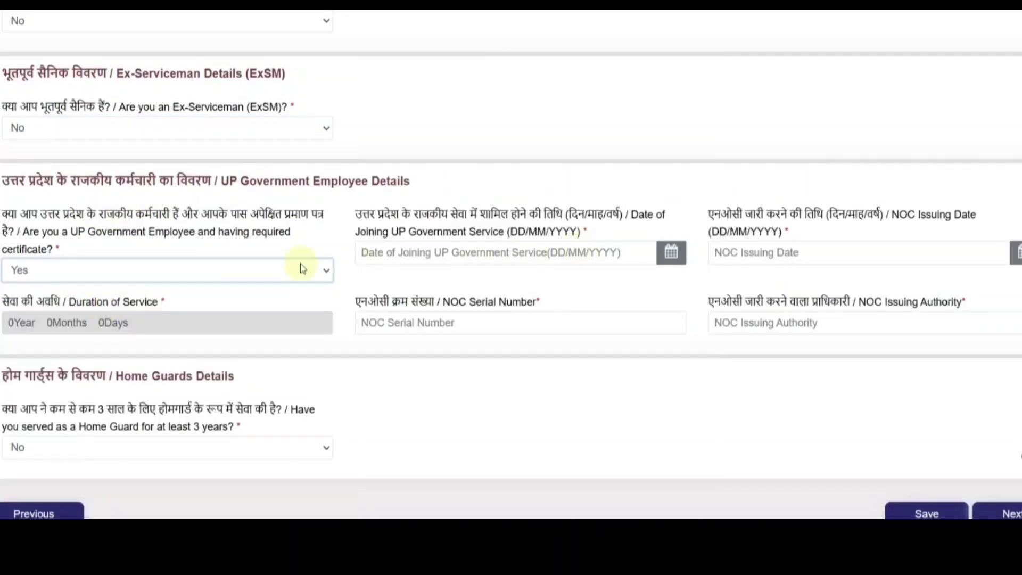
left_click(236, 269)
left_click(206, 325)
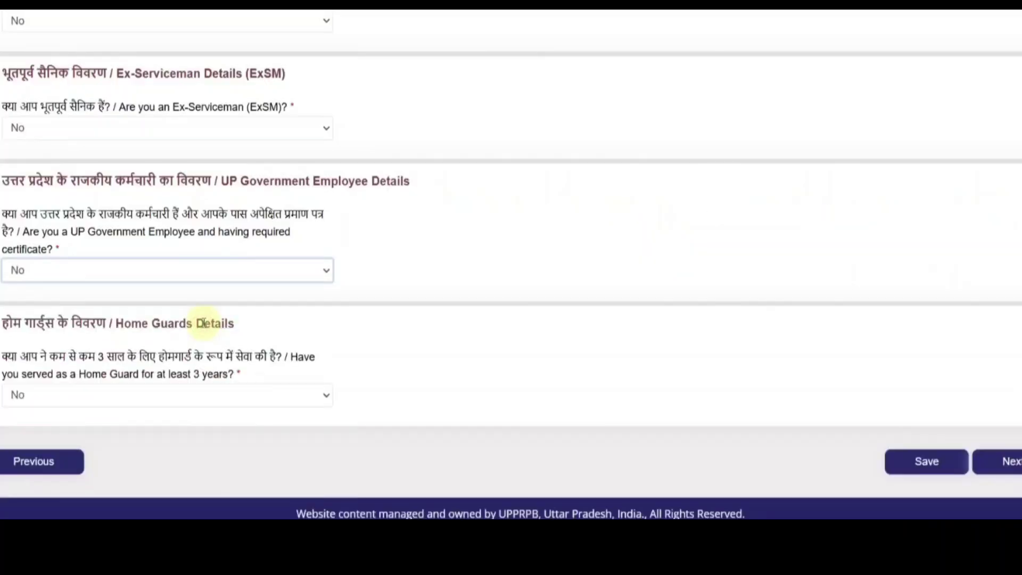
Answer No to Home Guard service, save Other Details, and move to Educational Qualification
left_click(152, 404)
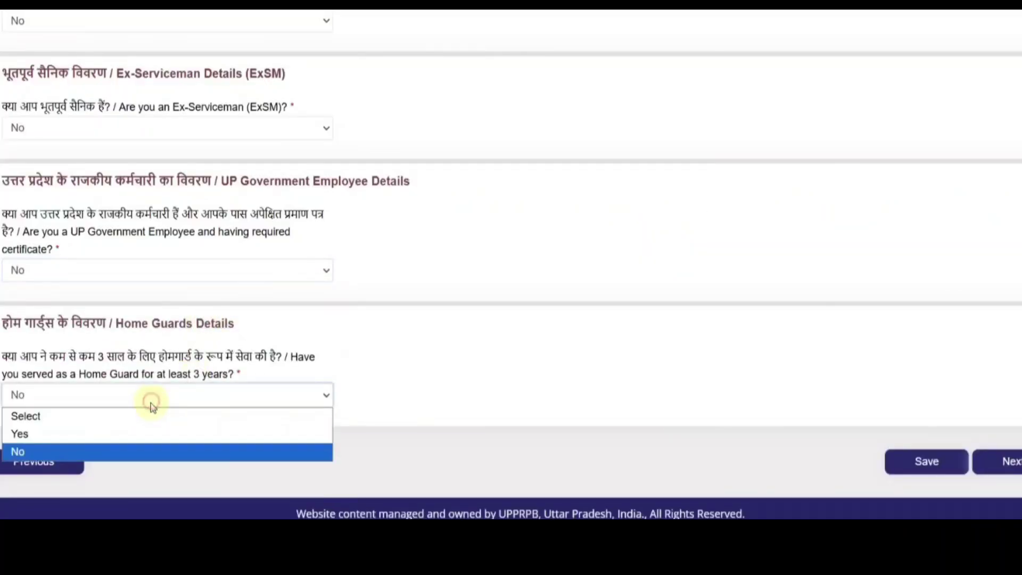
left_click(146, 433)
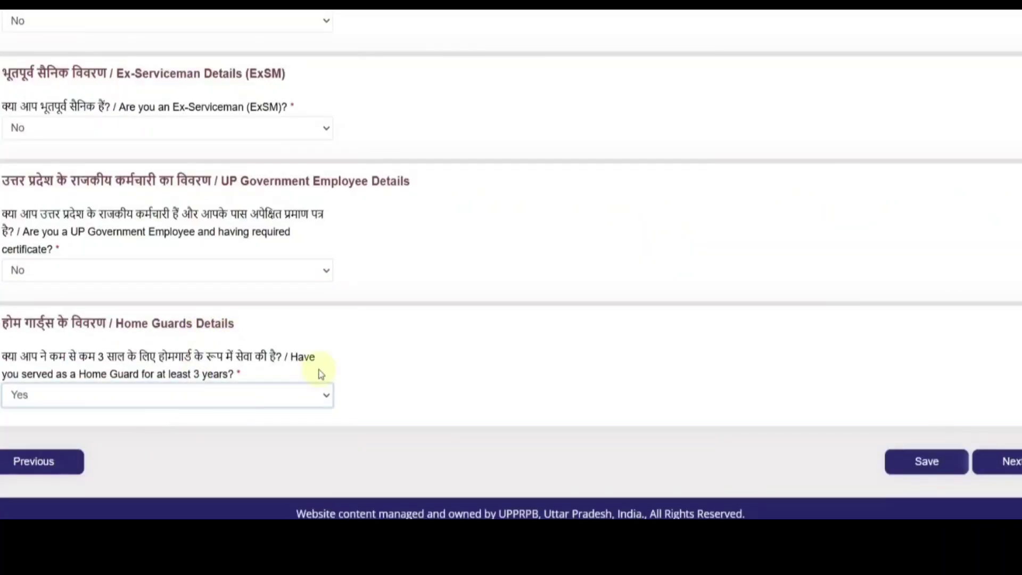
left_click(111, 407)
left_click(113, 450)
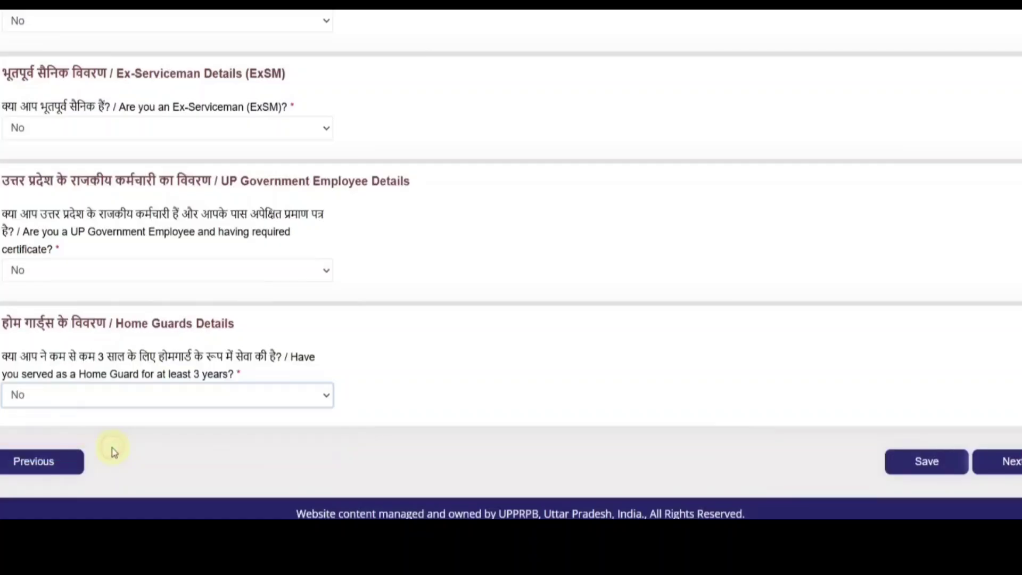
left_click(950, 462)
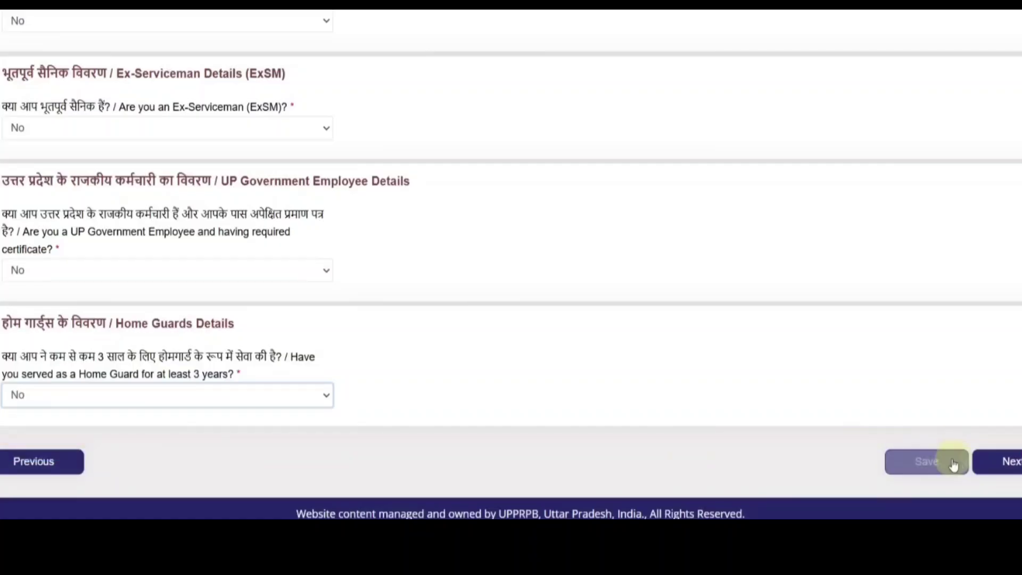
left_click(1013, 462)
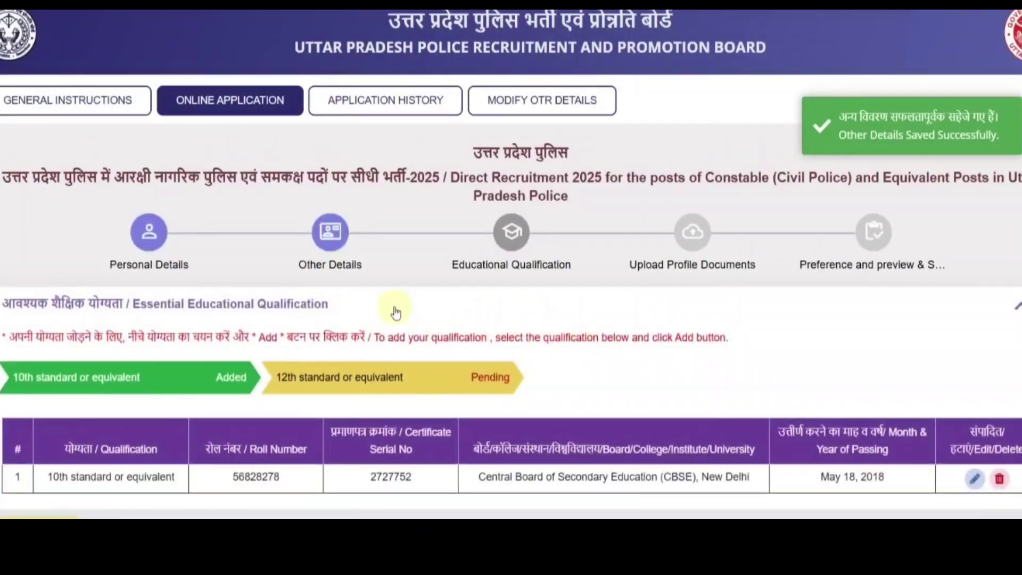
Reopen the 10th standard record and update it unchanged, keeping its passing date
scroll(395, 312, "down", 2)
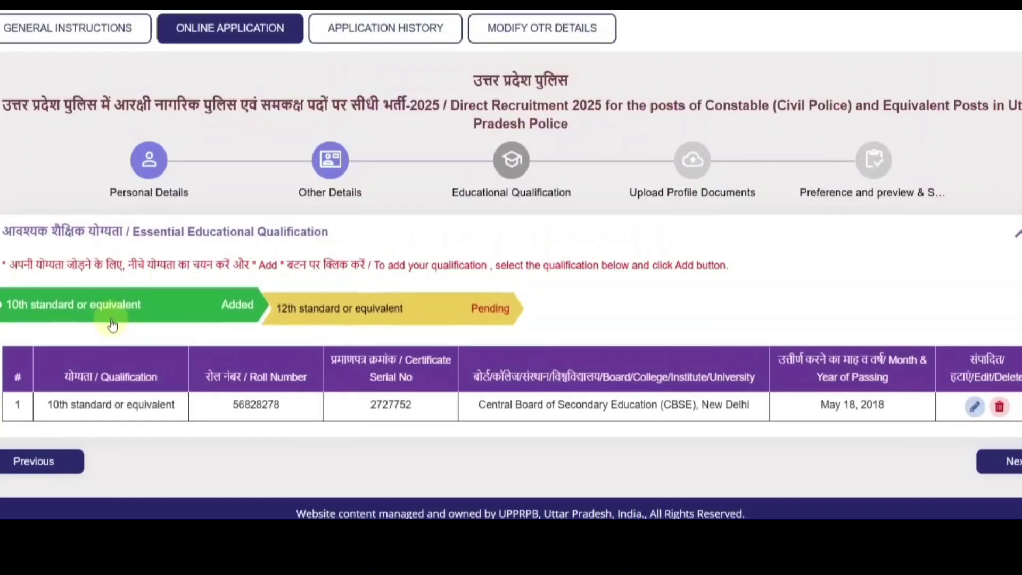
left_click(975, 406)
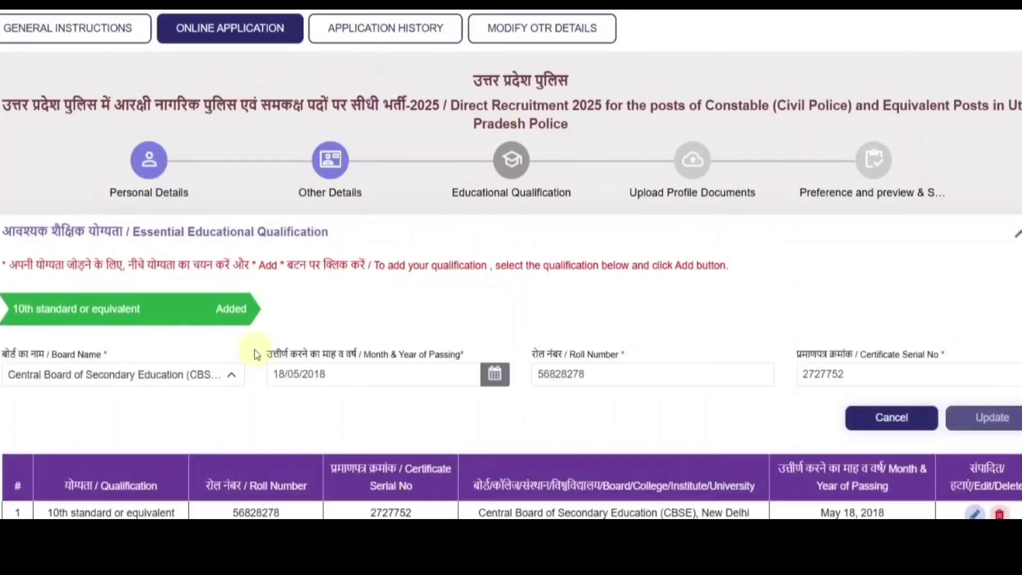
scroll(254, 349, "down", 1)
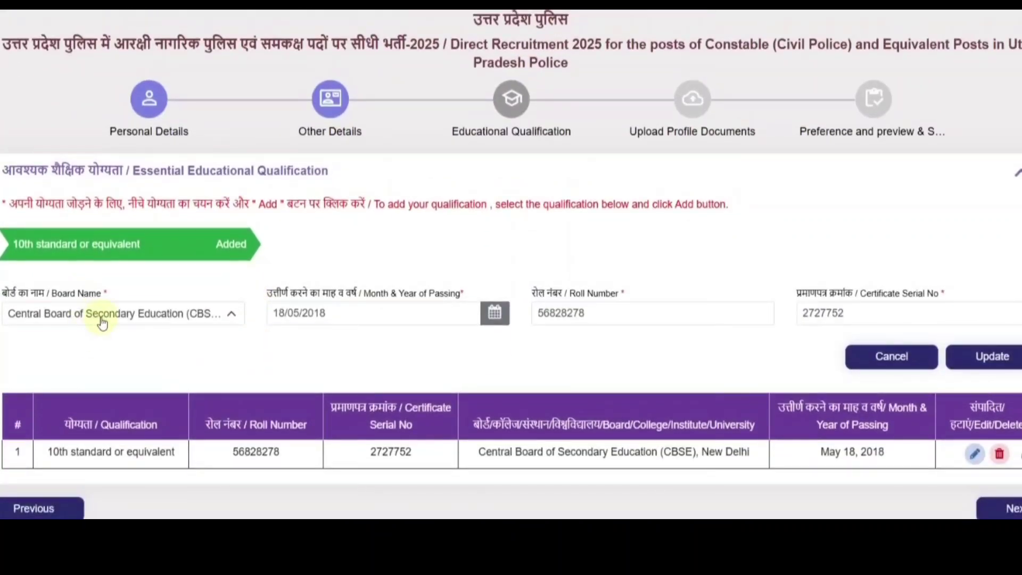
left_click(487, 316)
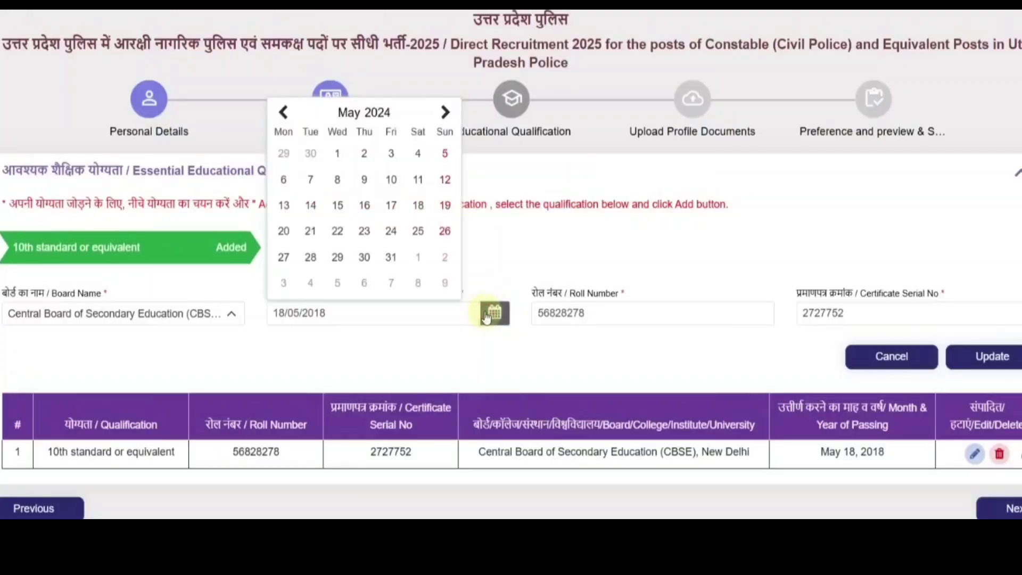
left_click(557, 261)
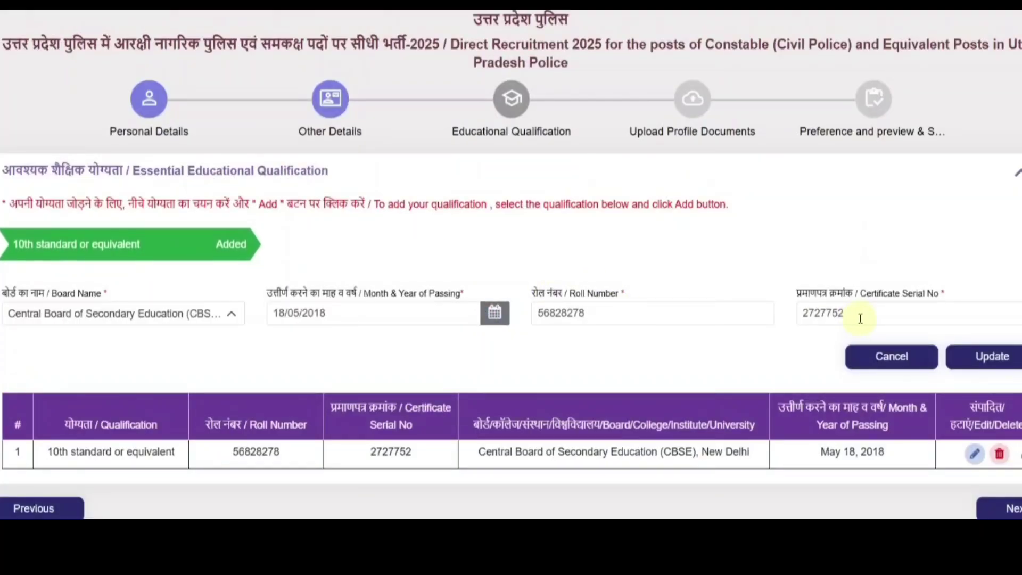
left_click(986, 357)
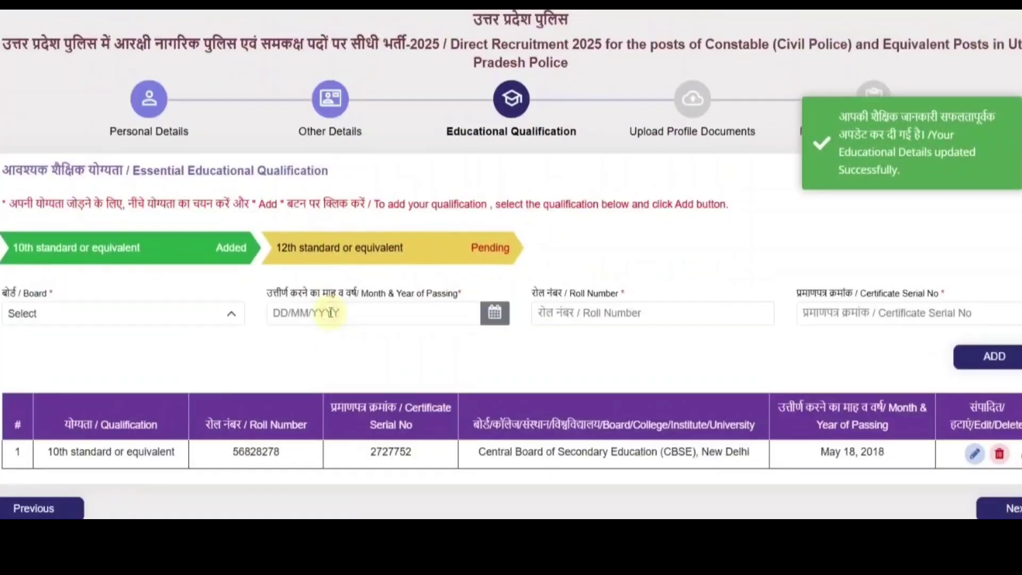
Choose CBSE as the 12th standard board and set the passing date to 15/05/2020
scroll(330, 313, "down", 1)
left_click(114, 268)
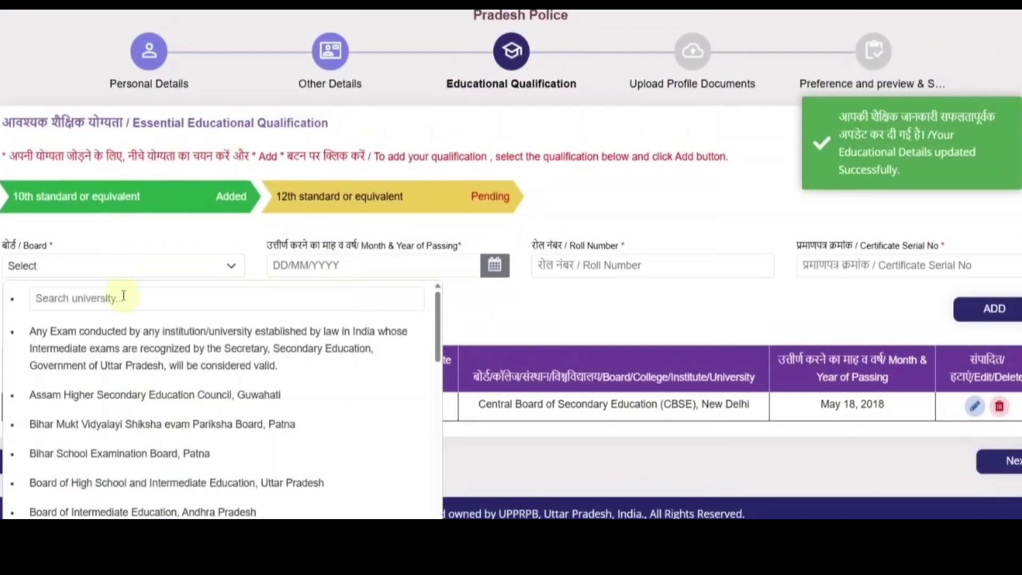
left_click(119, 296)
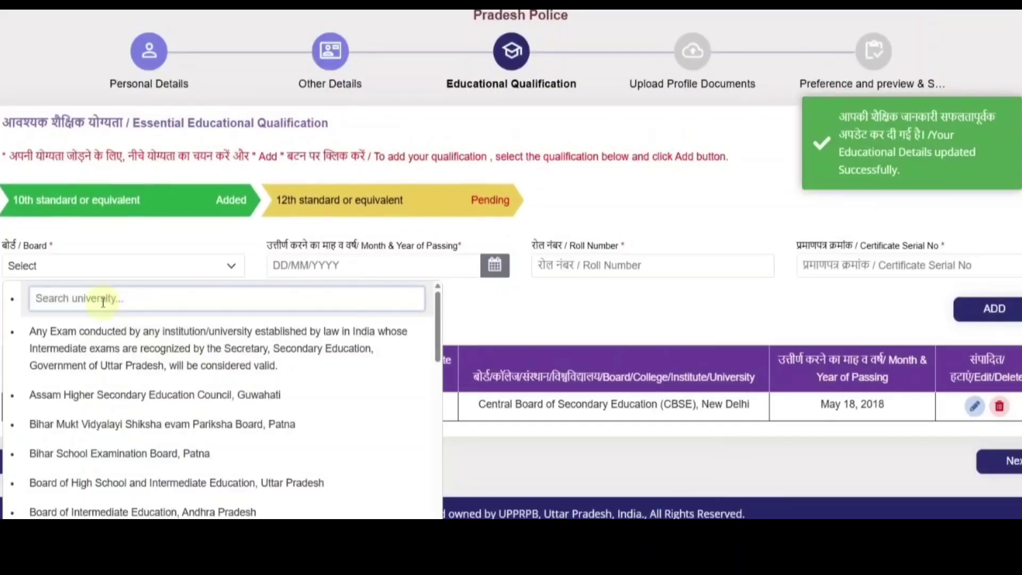
type("ce")
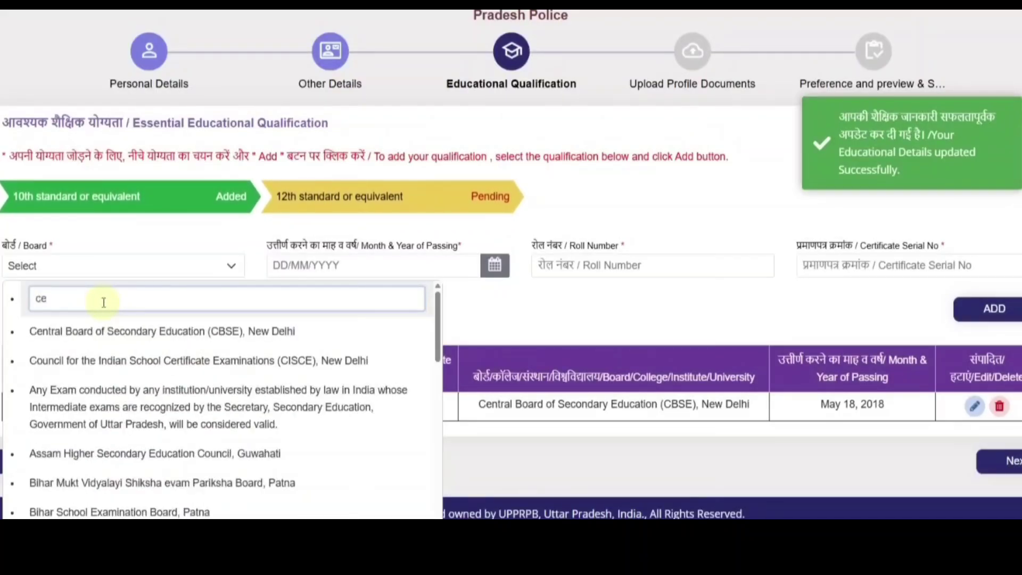
left_click(119, 333)
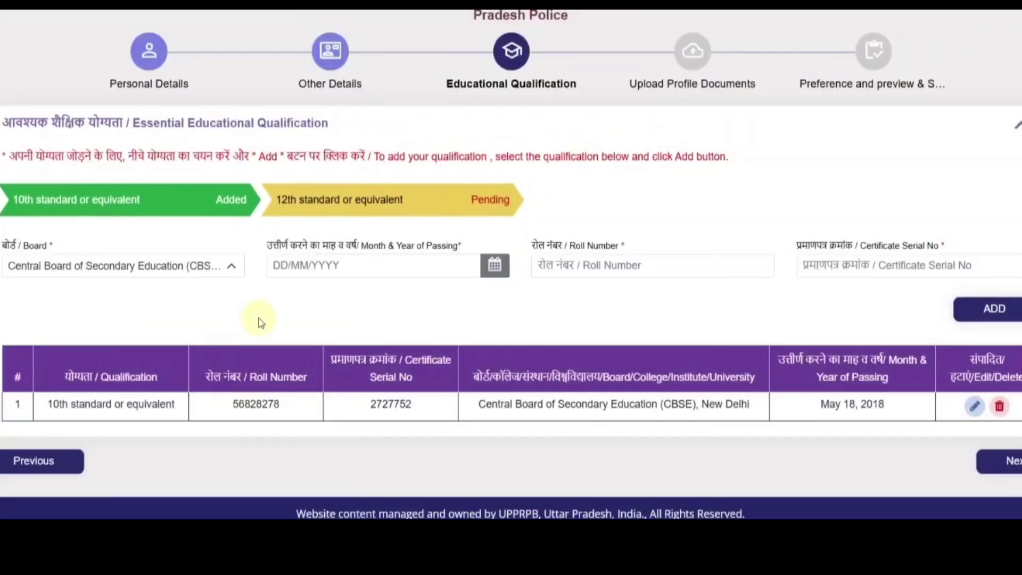
left_click(490, 265)
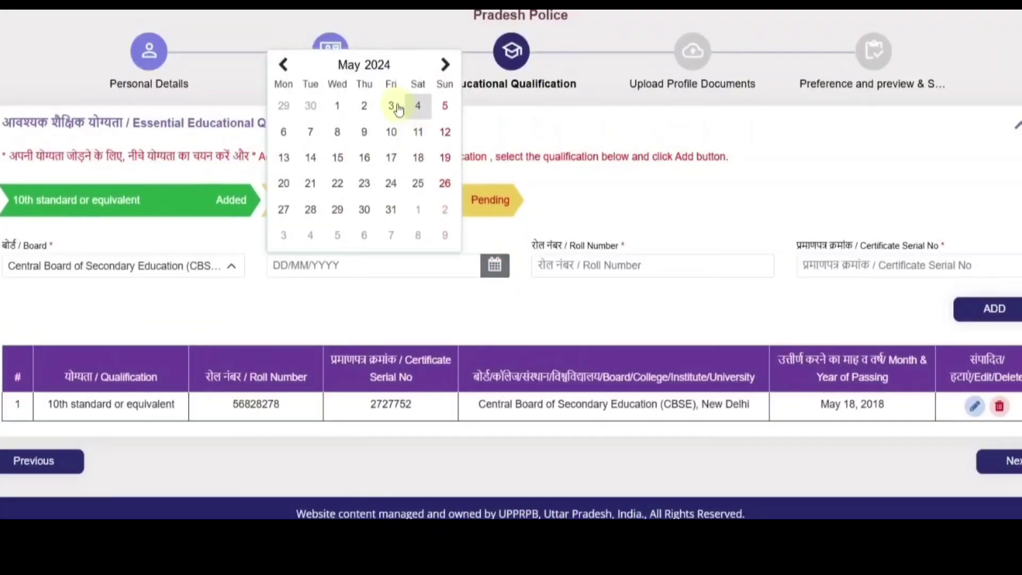
left_click(371, 65)
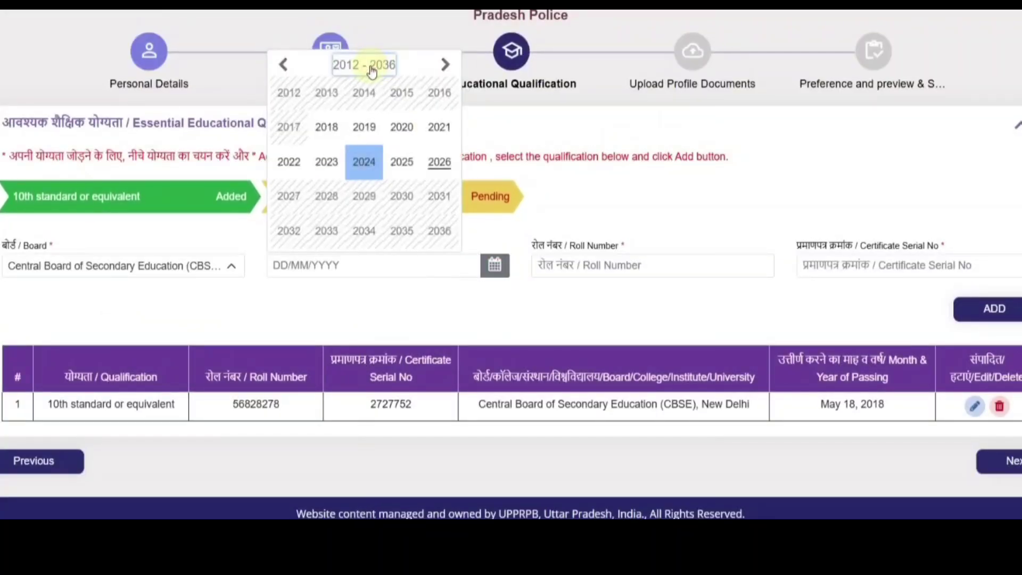
left_click(402, 126)
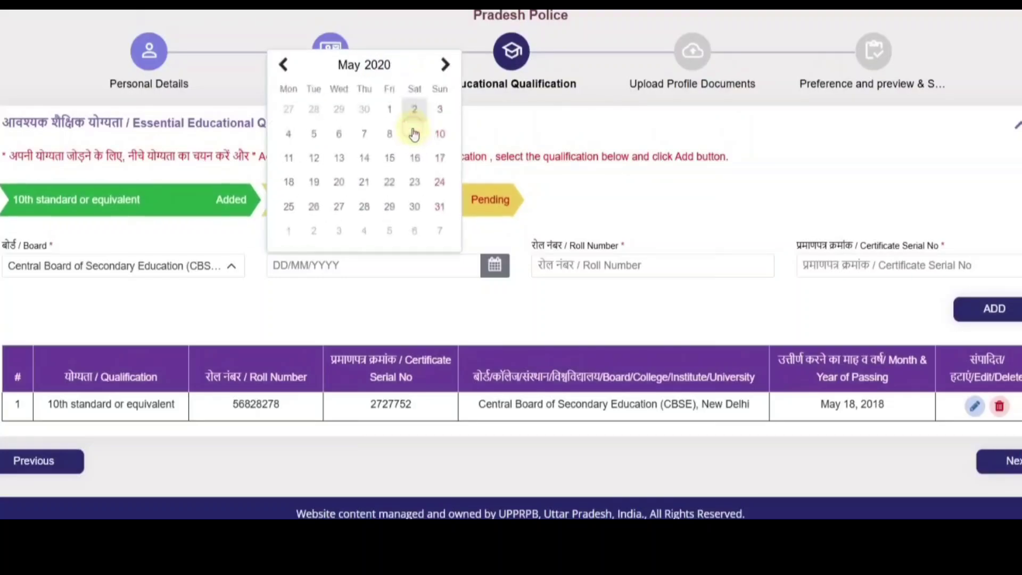
left_click(399, 169)
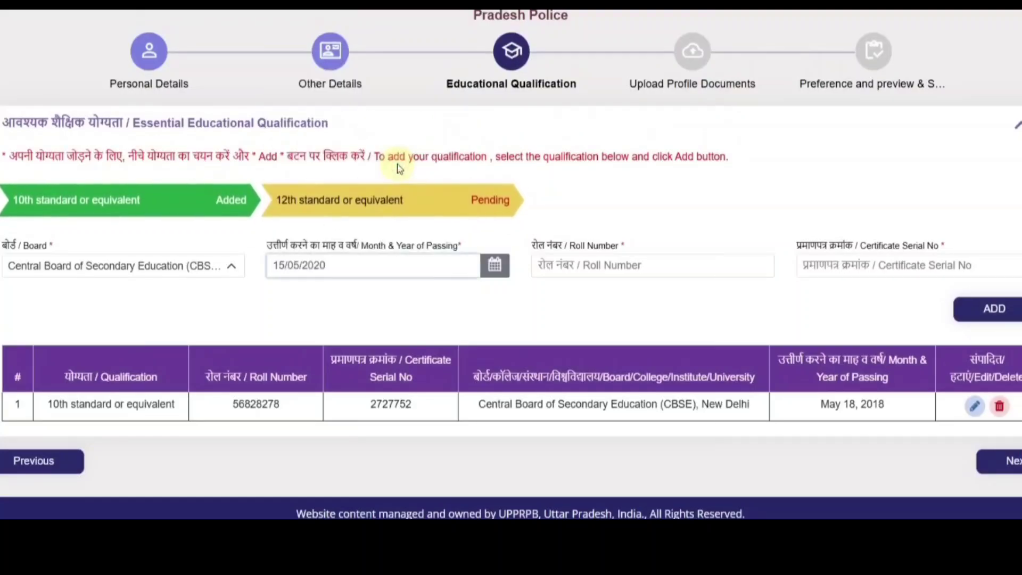
Fill in the 12th roll number and certificate serial number, add the qualification, and proceed
left_click(596, 264)
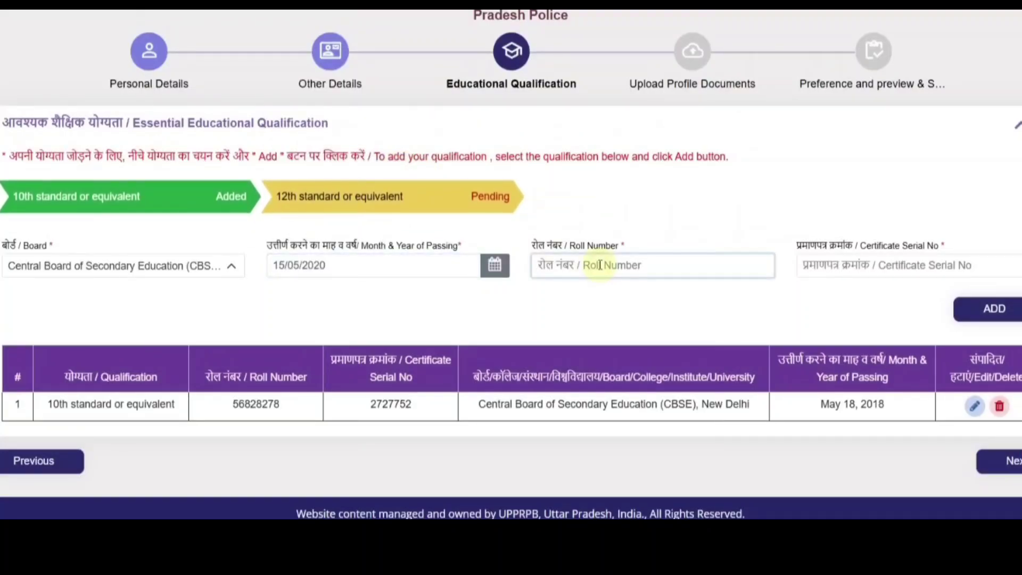
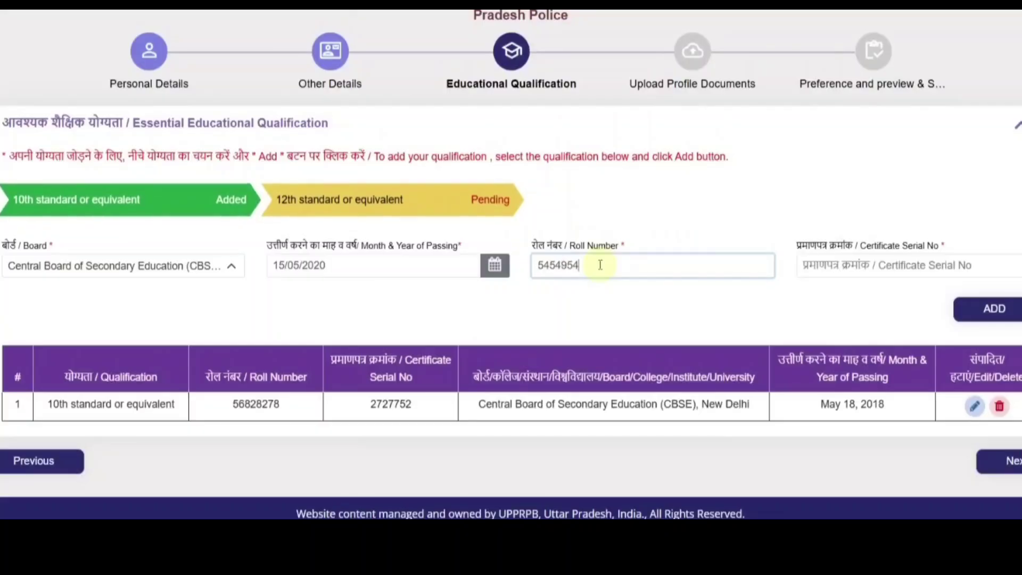
left_click(842, 269)
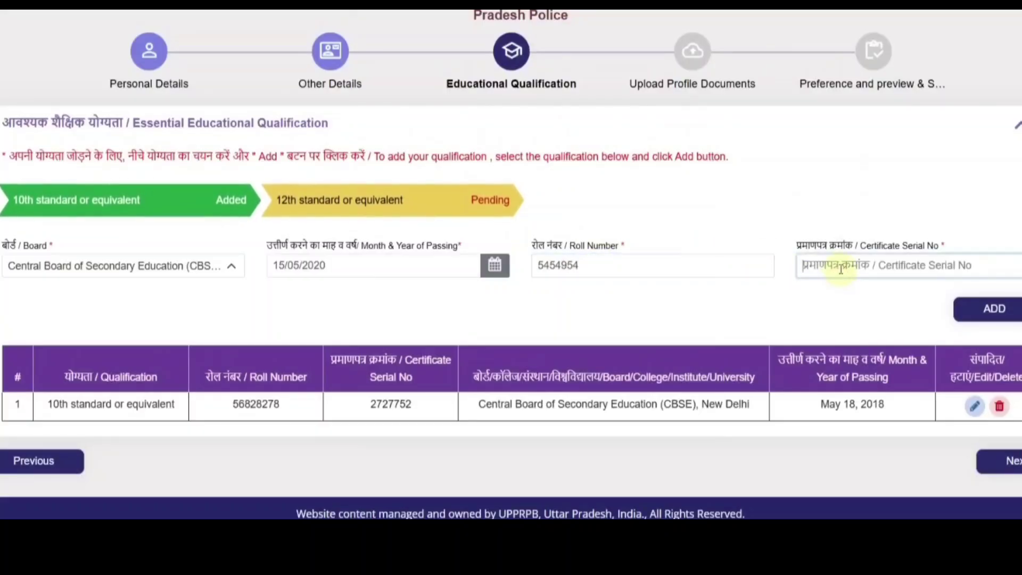
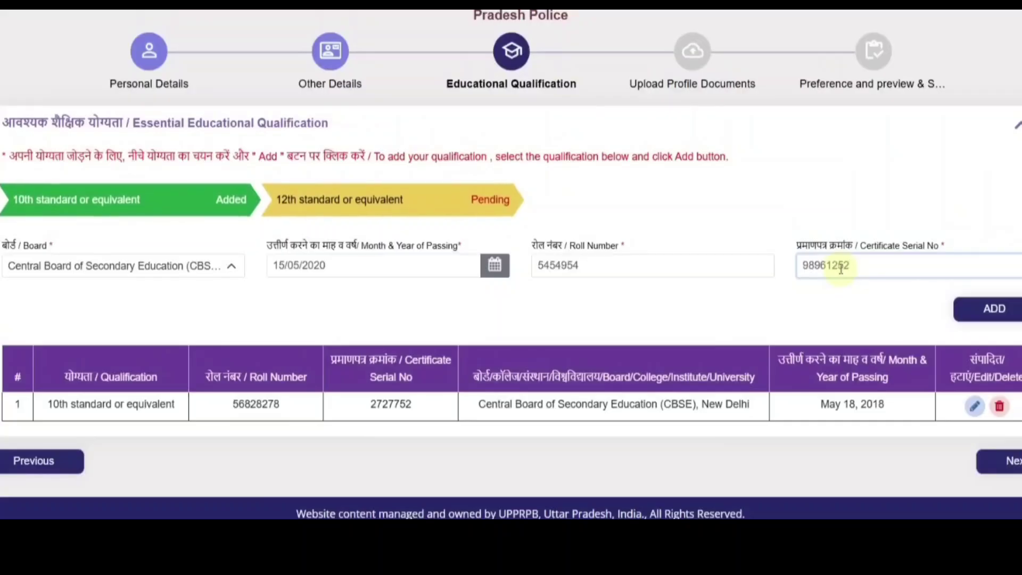
left_click(996, 309)
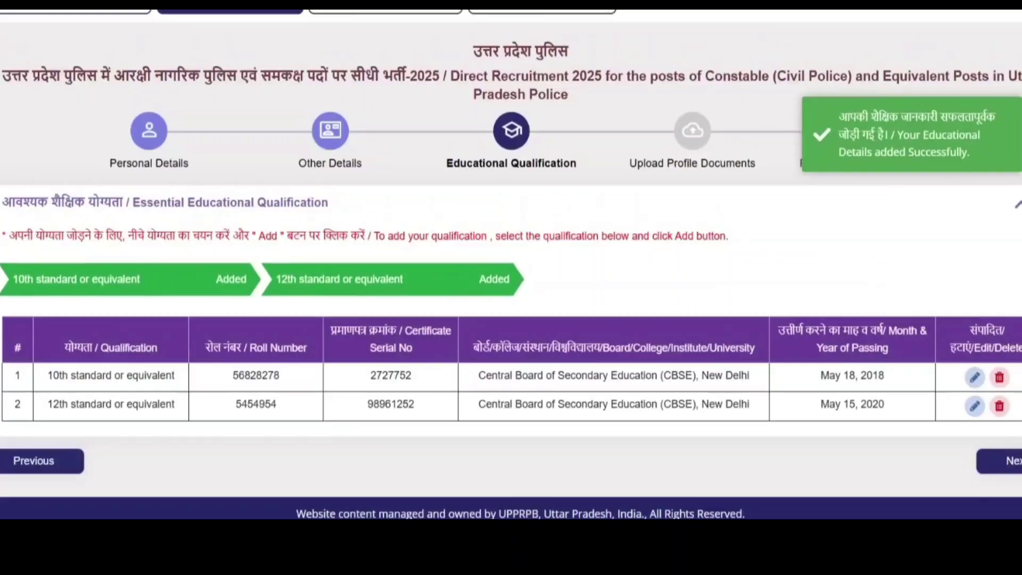
left_click(1013, 459)
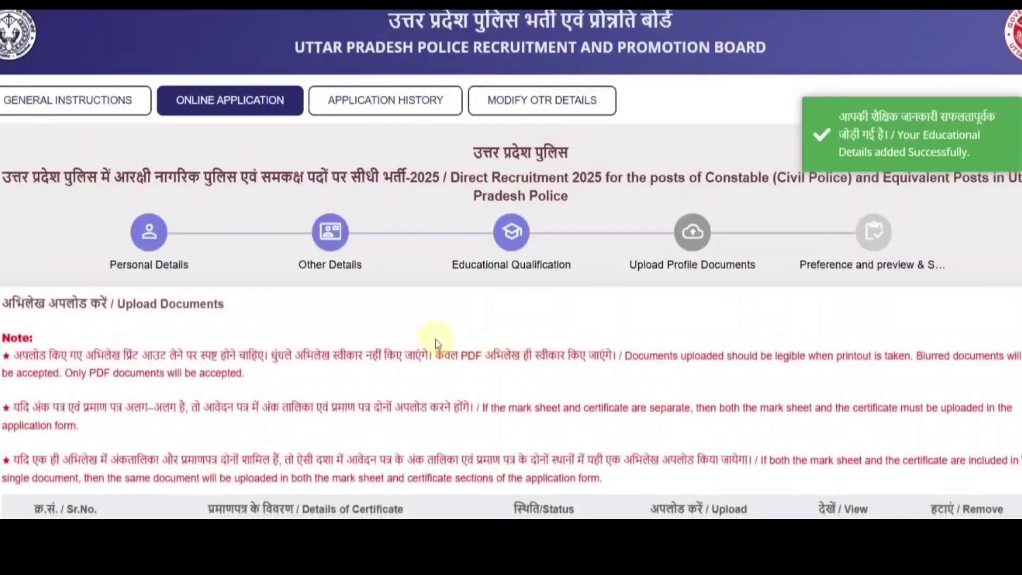
Start uploading the SC Caste Certificate, retrying after closing the first upload window
scroll(425, 339, "down", 1)
scroll(426, 339, "down", 6)
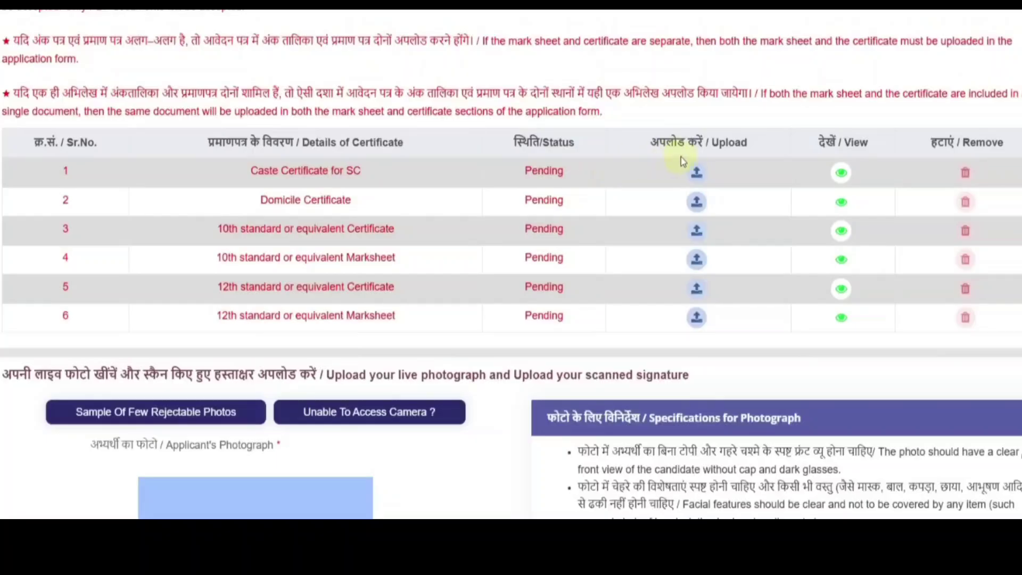
left_click(695, 170)
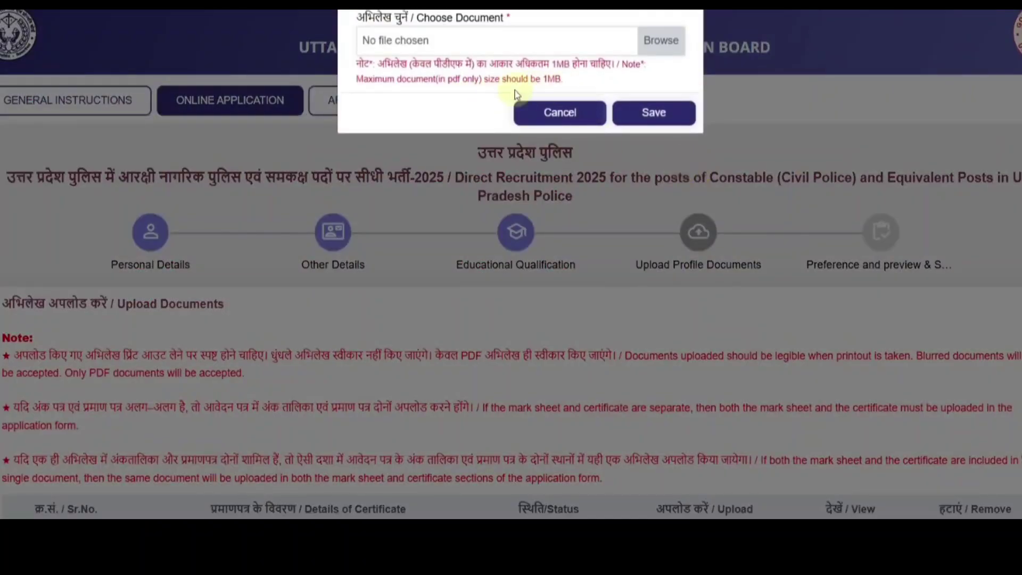
left_click(572, 116)
scroll(572, 157, "down", 6)
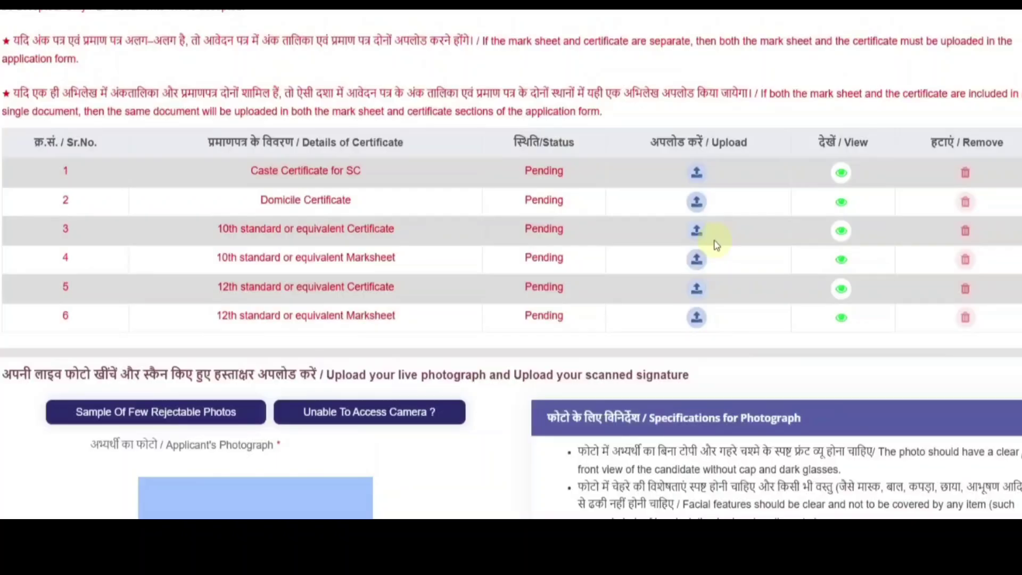
left_click(697, 172)
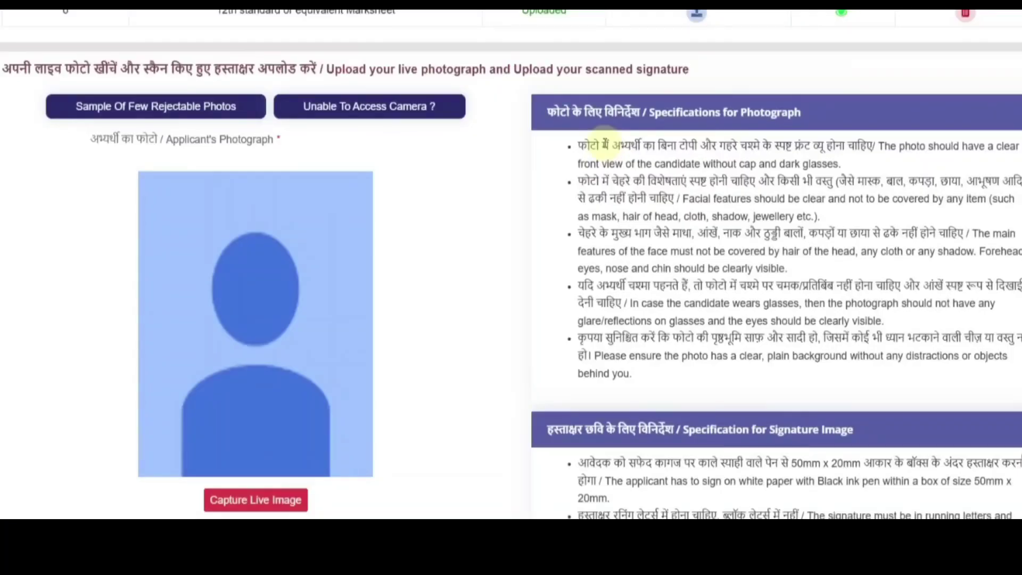
scroll(585, 139, "down", 1)
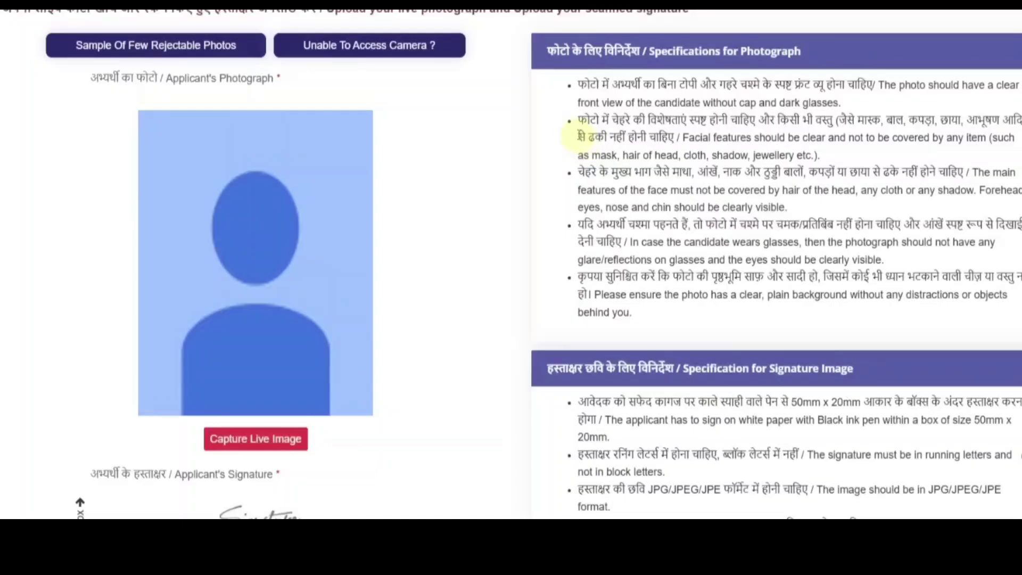
left_click(210, 44)
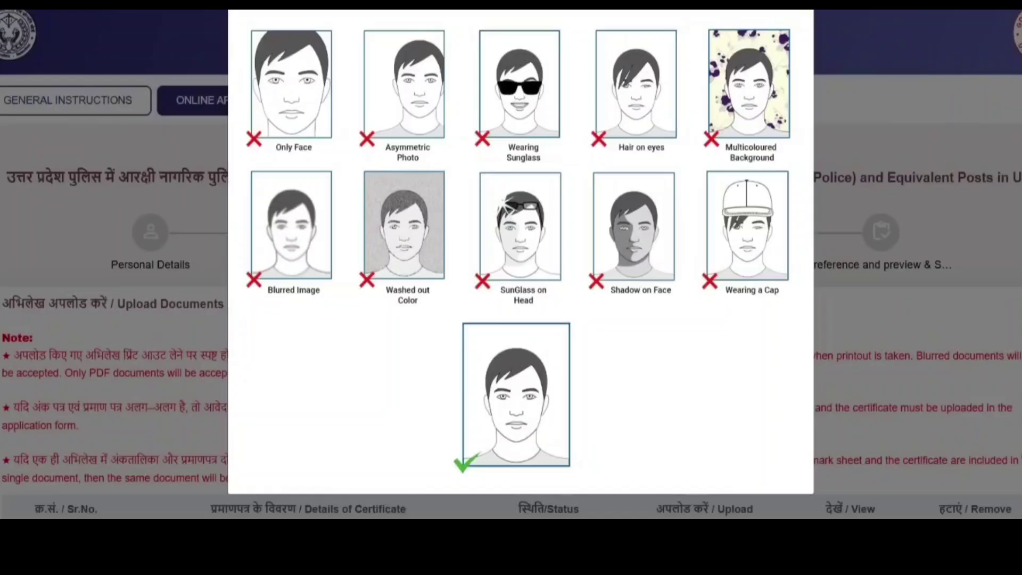
left_click(797, 10)
scroll(709, 291, "down", 12)
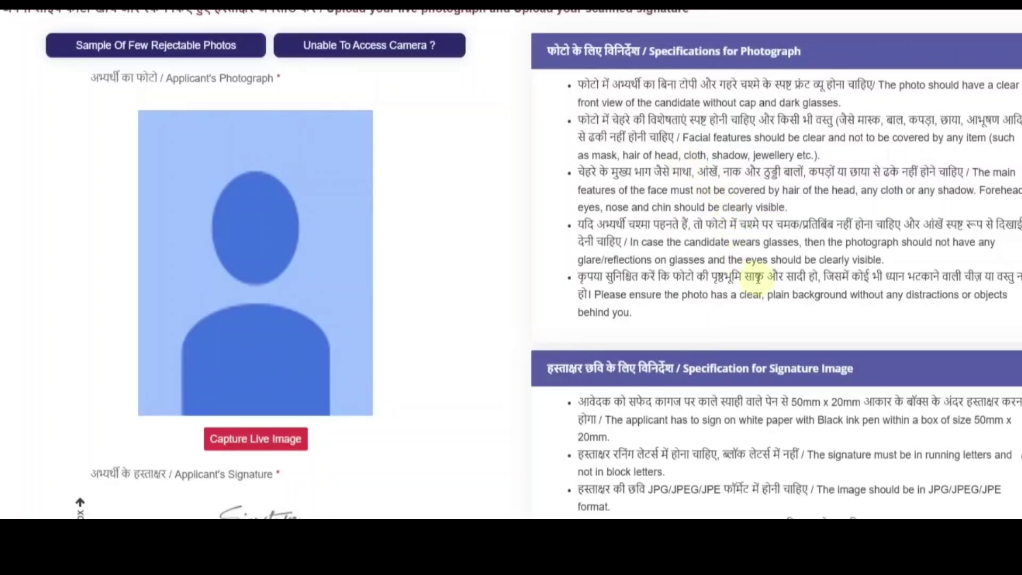
scroll(365, 285, "down", 2)
Capture the live photograph, confirm the cropped signature image, and go to post preferences
left_click(279, 377)
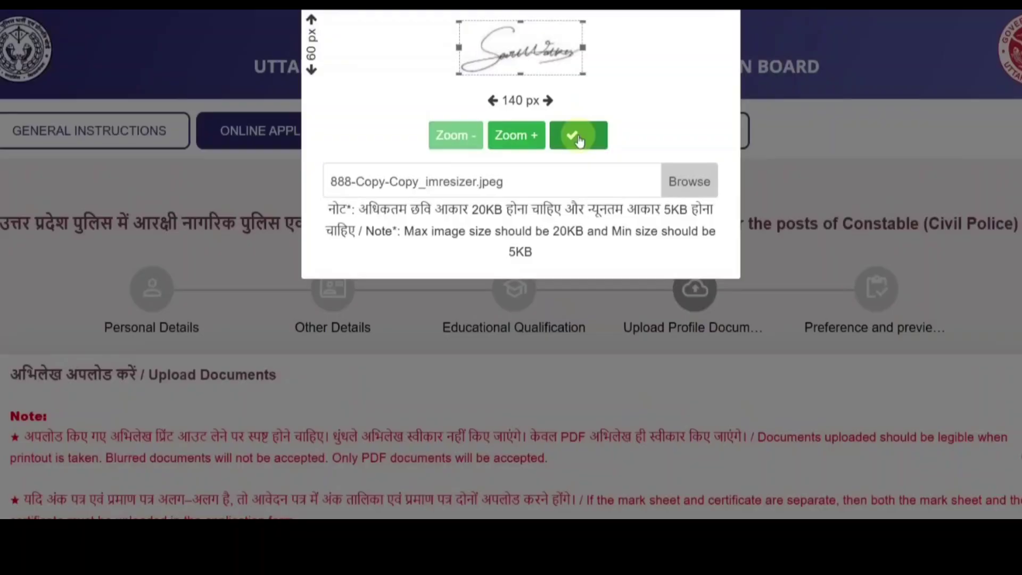
left_click(579, 138)
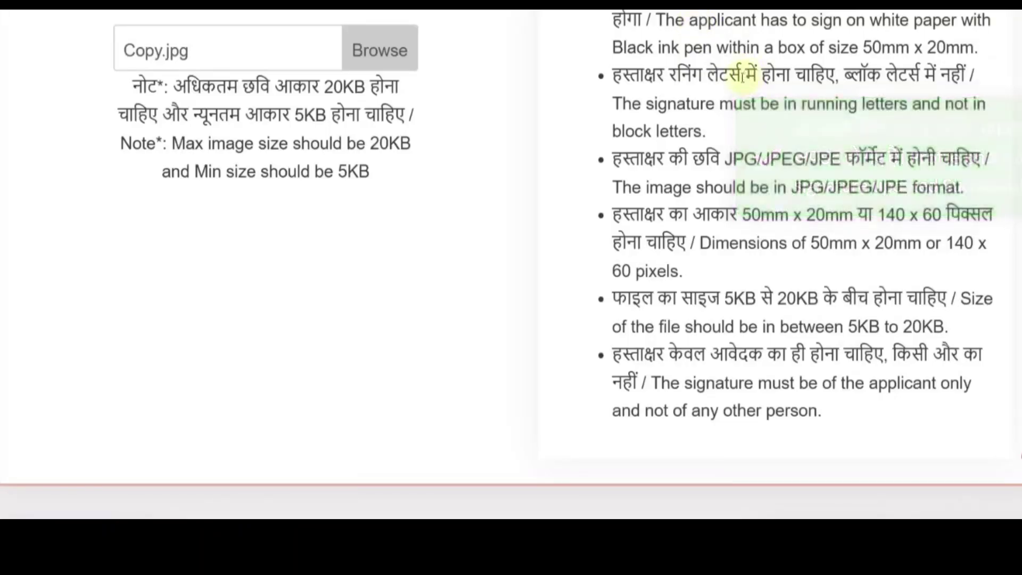
scroll(737, 71, "up", 1)
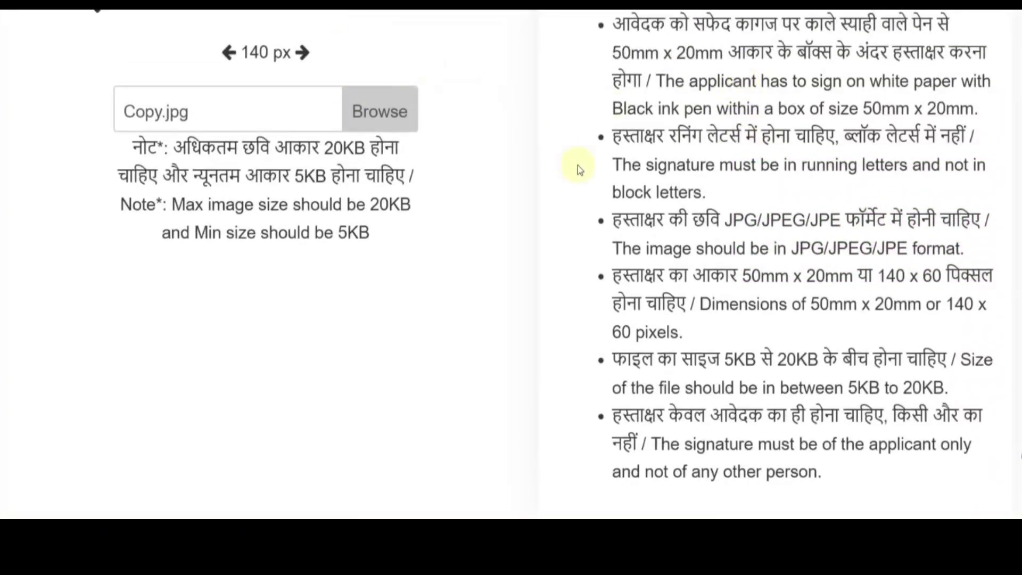
scroll(580, 169, "down", 3)
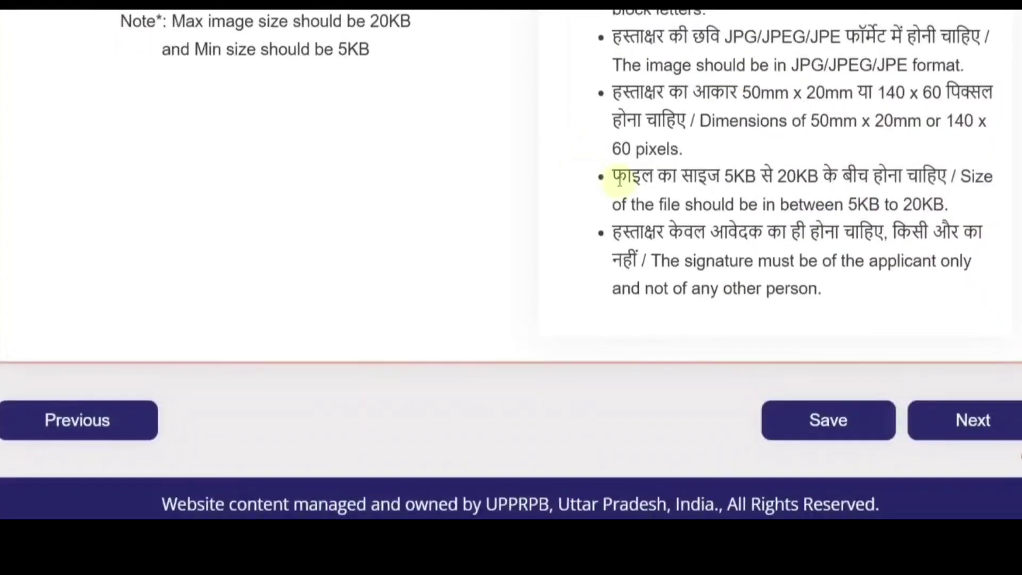
left_click(968, 421)
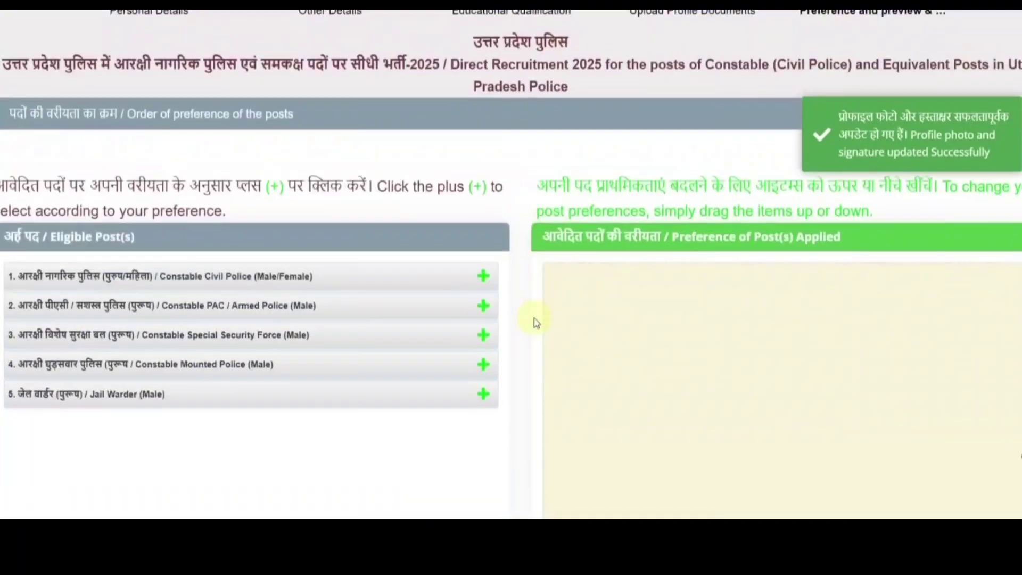
Order posts Civil Police, Jail Warder, PAC, Special Security Force, Mounted Police, then tick the confirmation
scroll(536, 322, "down", 2)
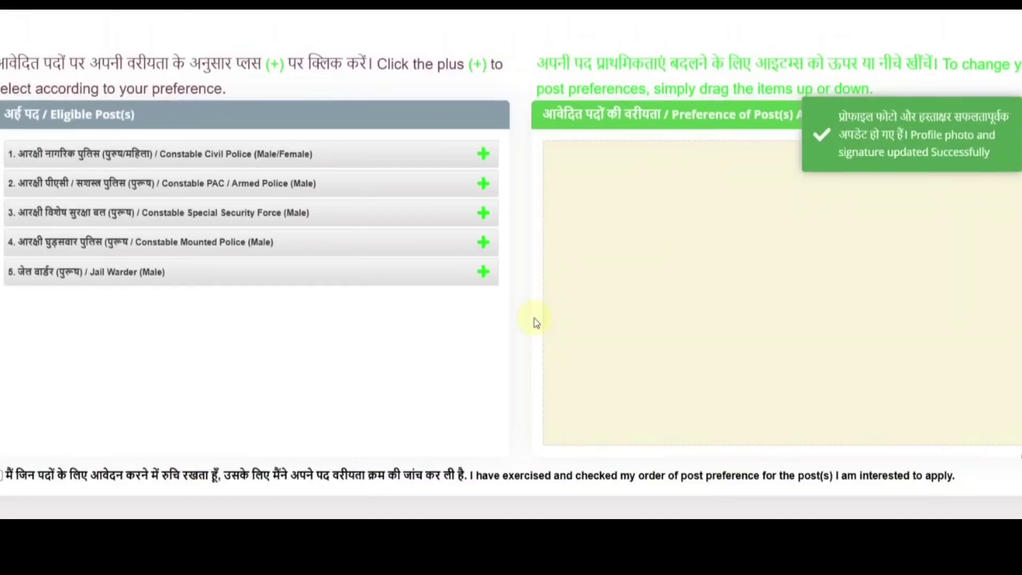
scroll(536, 322, "down", 1)
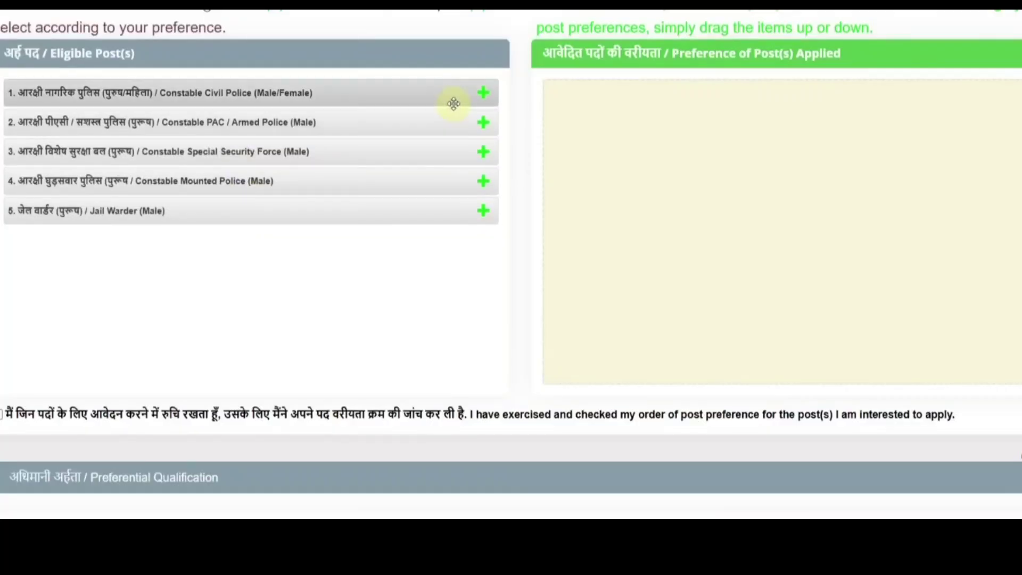
left_click(484, 93)
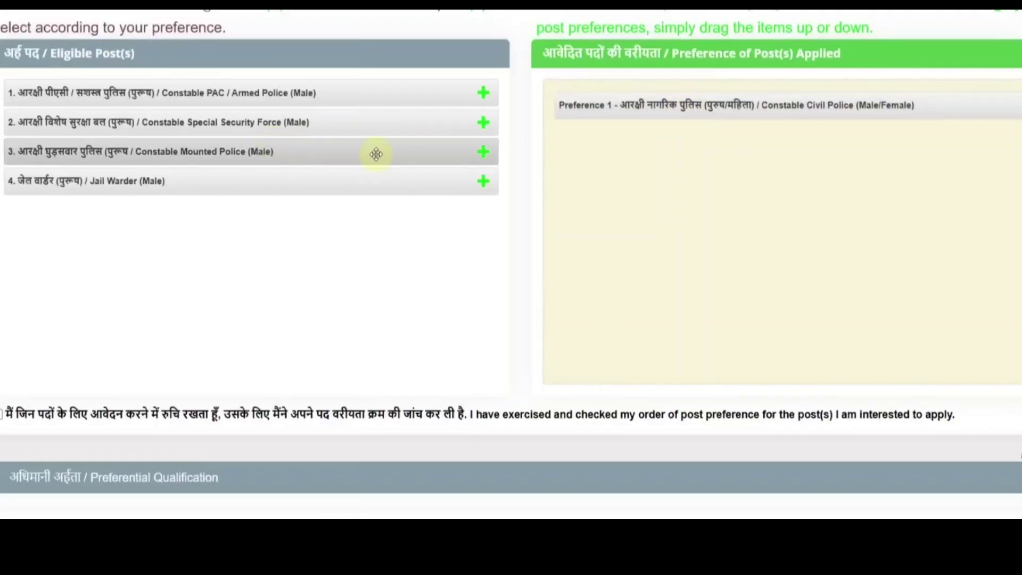
left_click(484, 182)
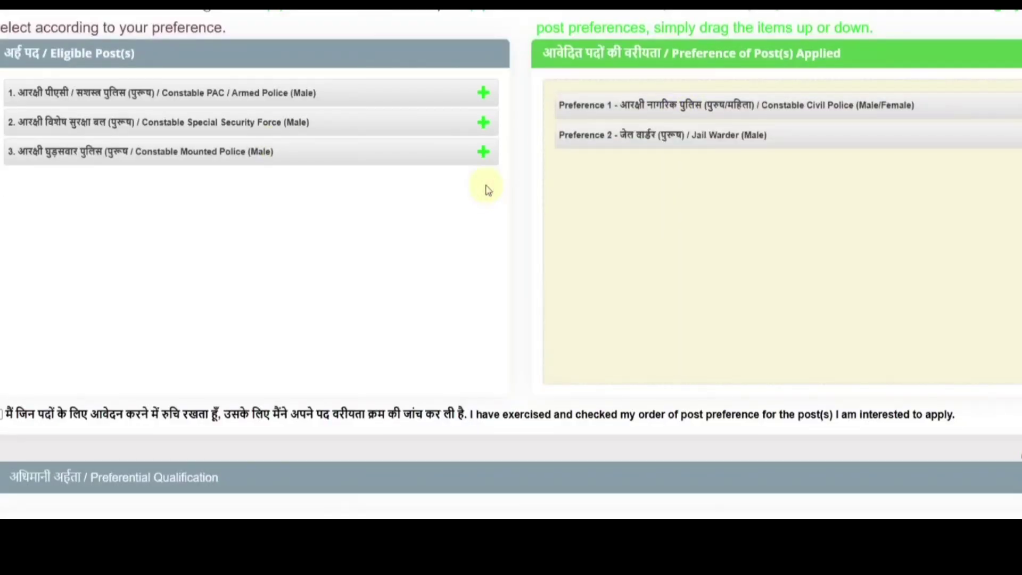
left_click(483, 93)
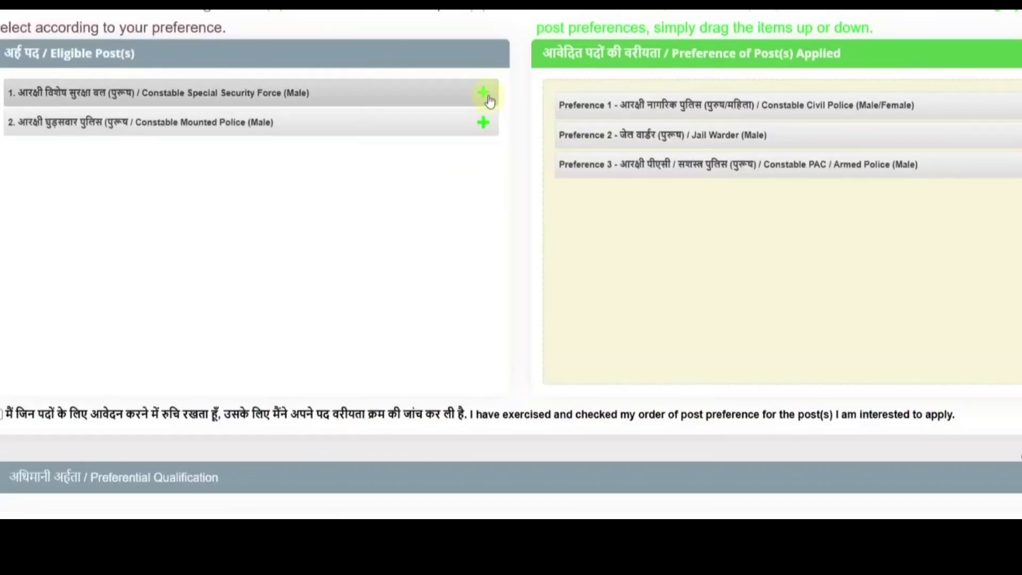
left_click(485, 94)
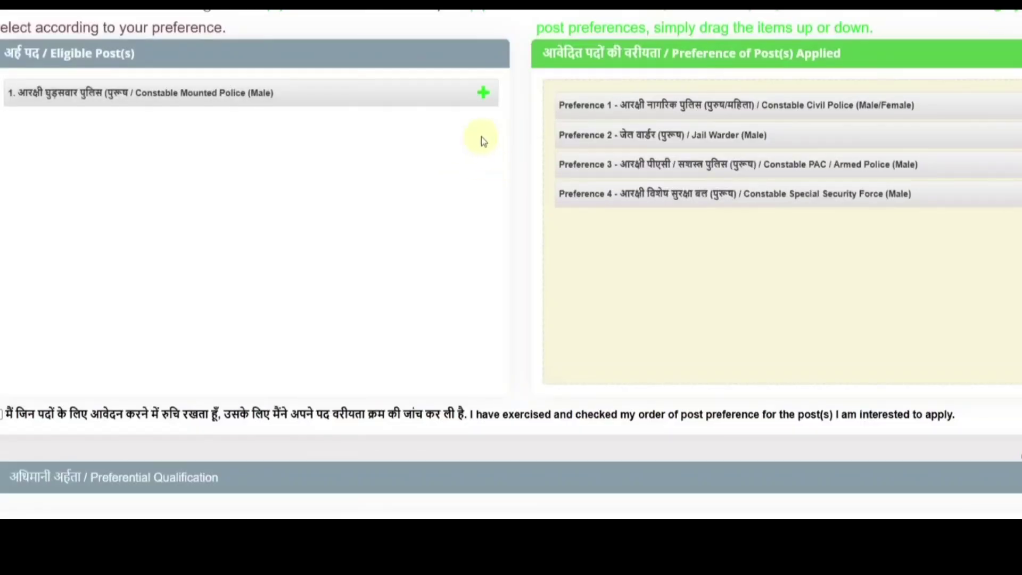
left_click(484, 94)
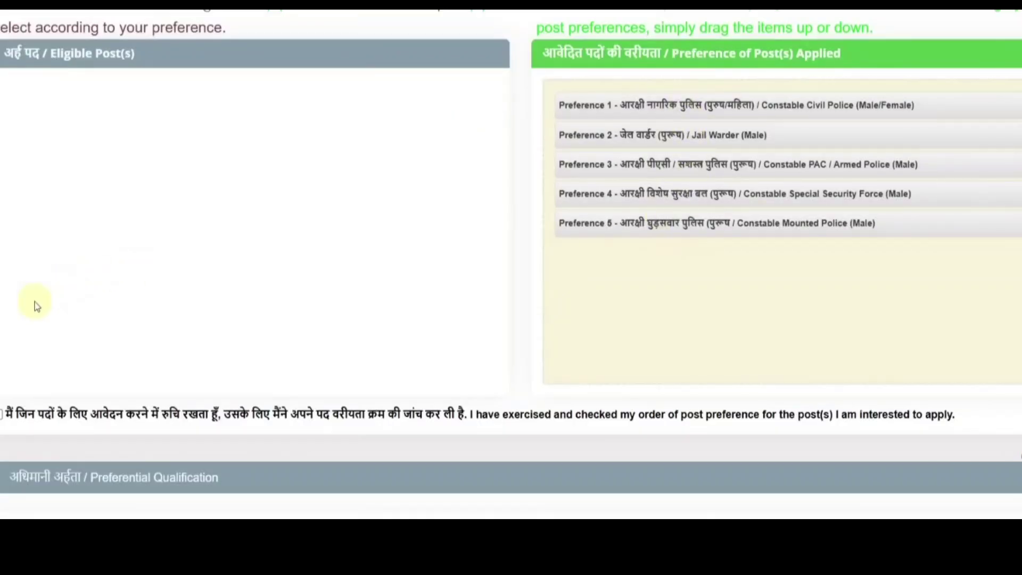
scroll(34, 302, "down", 2)
left_click(4, 292)
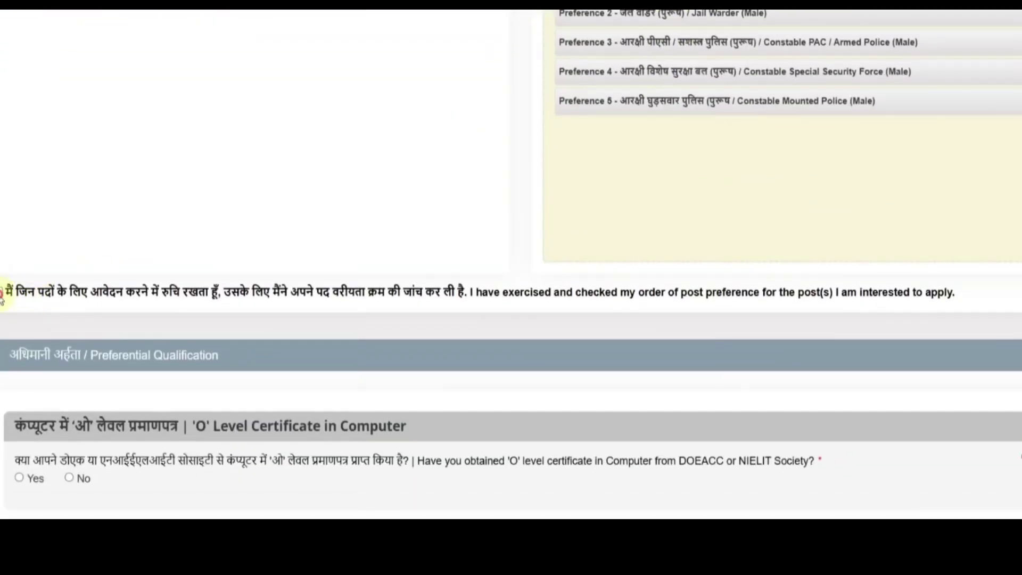
Under Preferential Qualification, select No for 'O' Level, Territorial Army and NCC 'B' Certificate
scroll(285, 266, "down", 4)
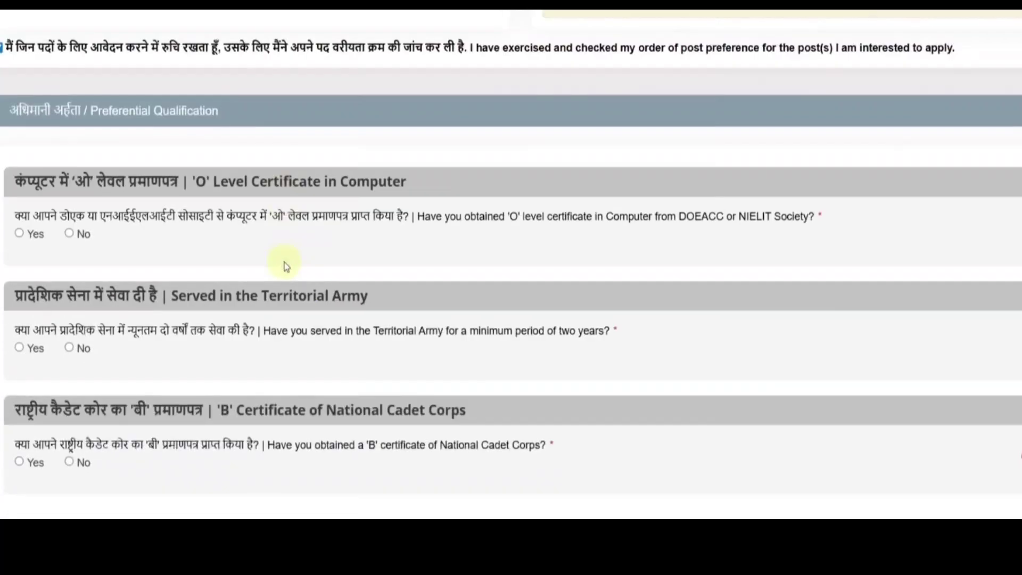
scroll(131, 210, "down", 1)
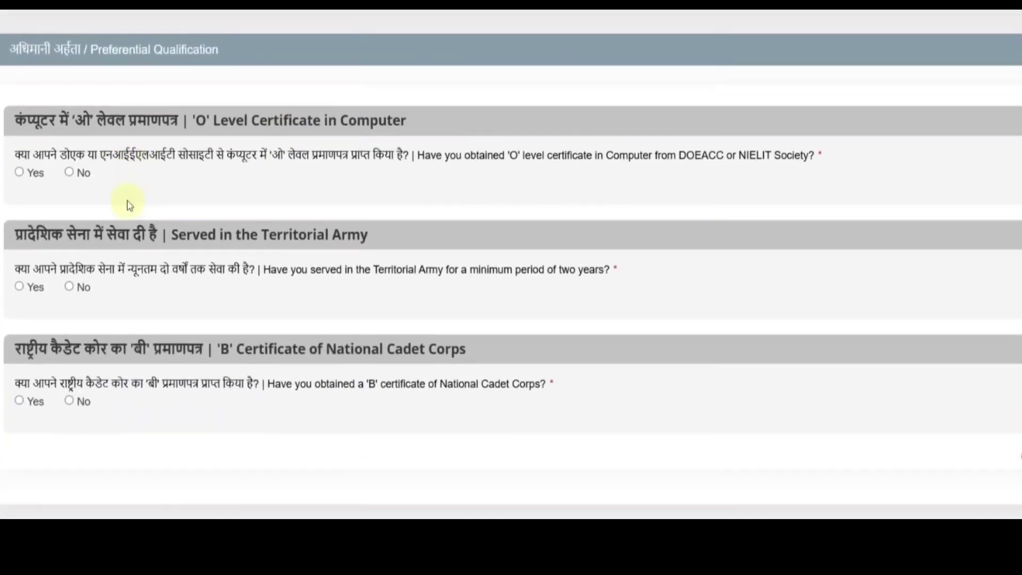
left_click(69, 172)
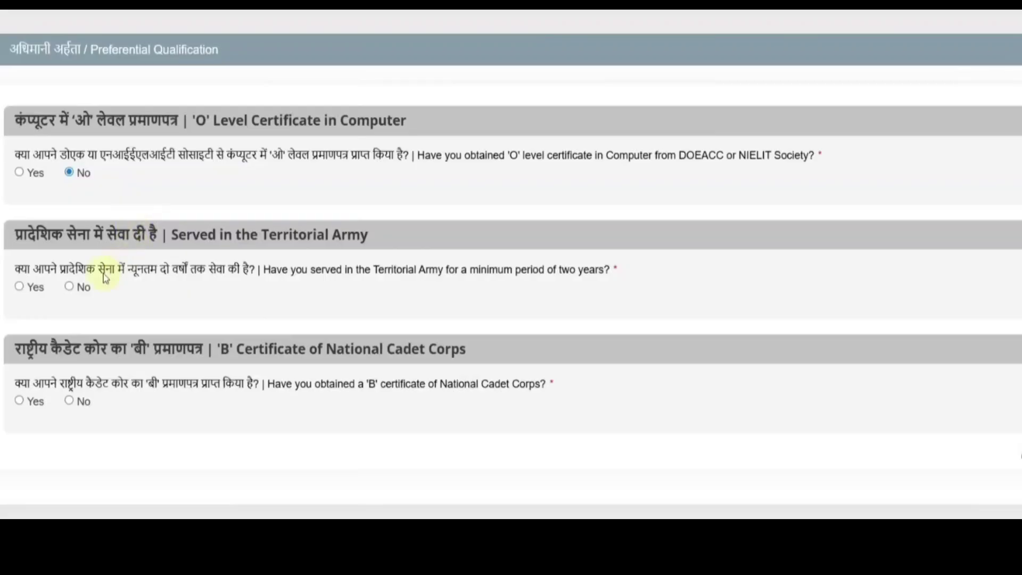
left_click(70, 287)
scroll(128, 282, "down", 1)
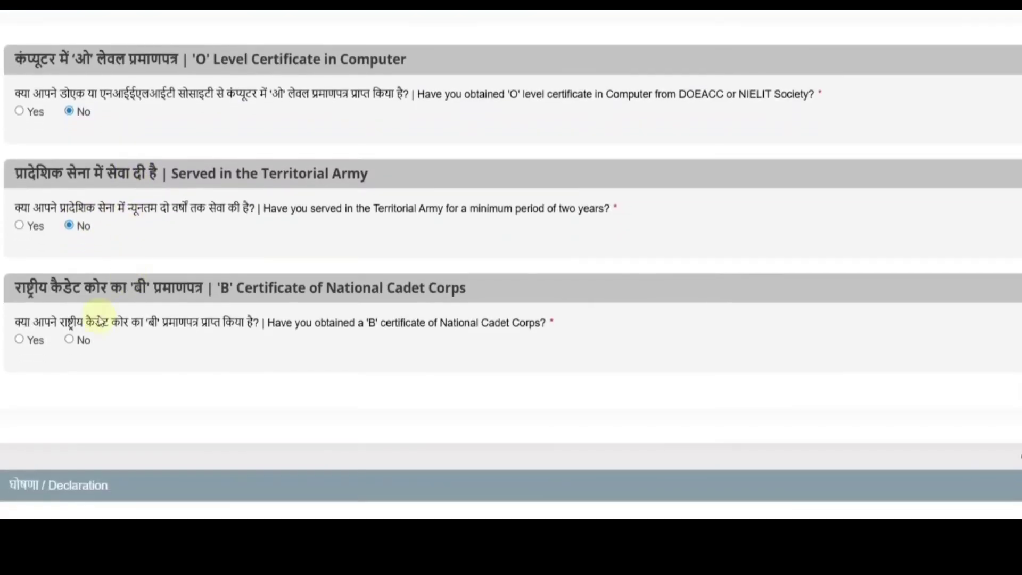
left_click(72, 343)
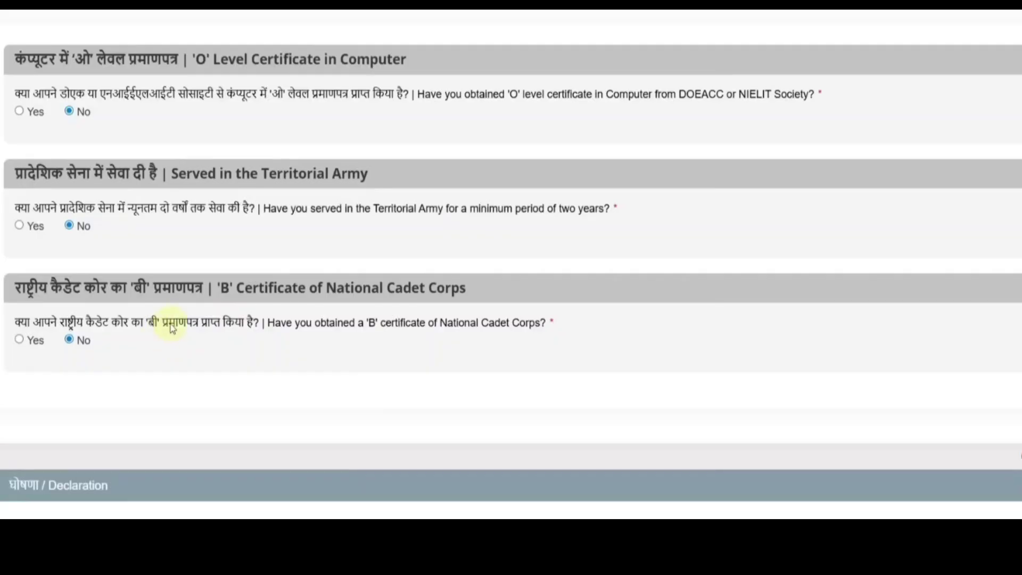
scroll(178, 323, "down", 5)
Tick the second, third and fourth declaration checkboxes
scroll(178, 322, "down", 2)
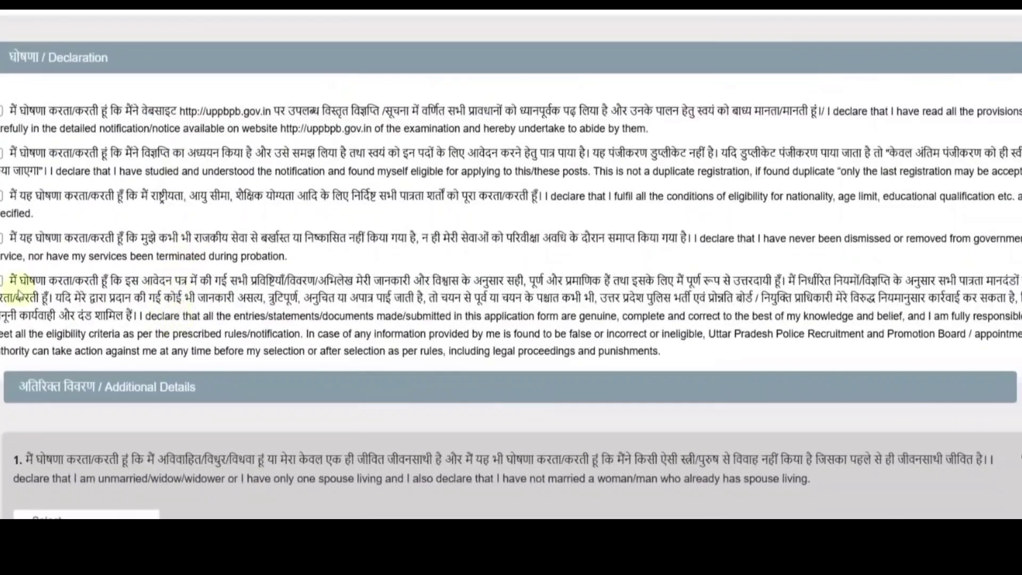
left_click(2, 154)
left_click(2, 196)
left_click(2, 238)
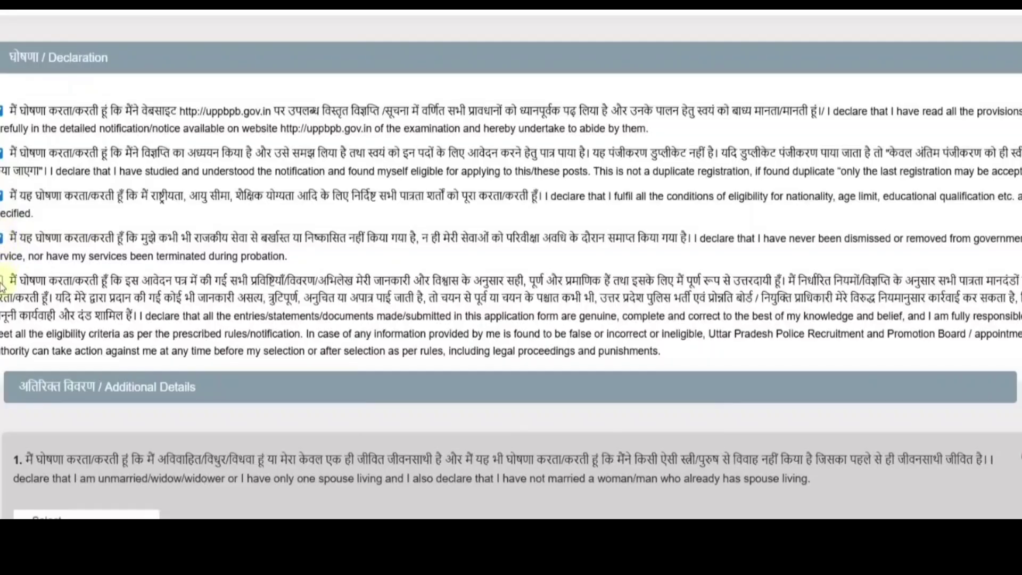
scroll(24, 286, "down", 6)
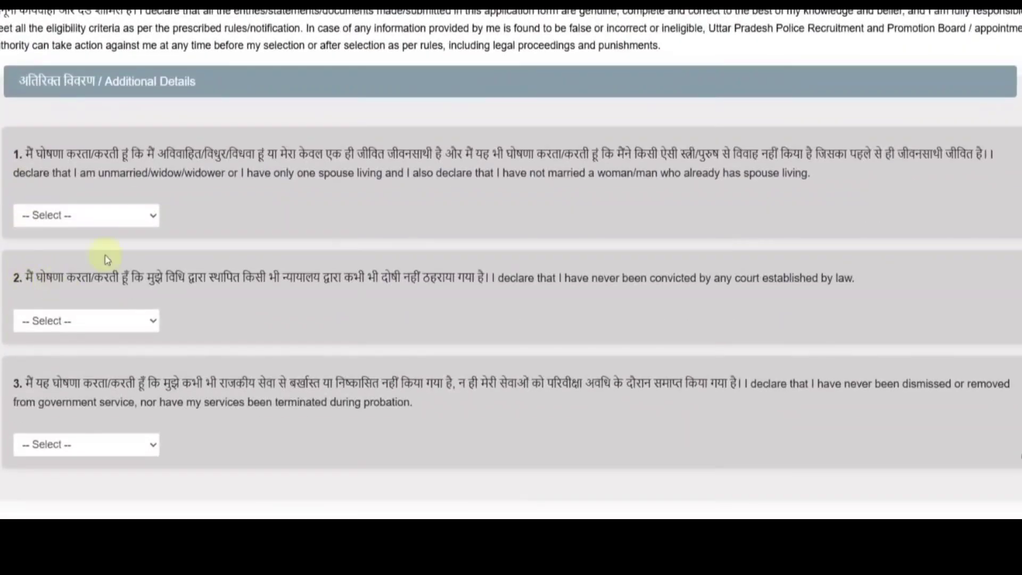
scroll(107, 258, "down", 1)
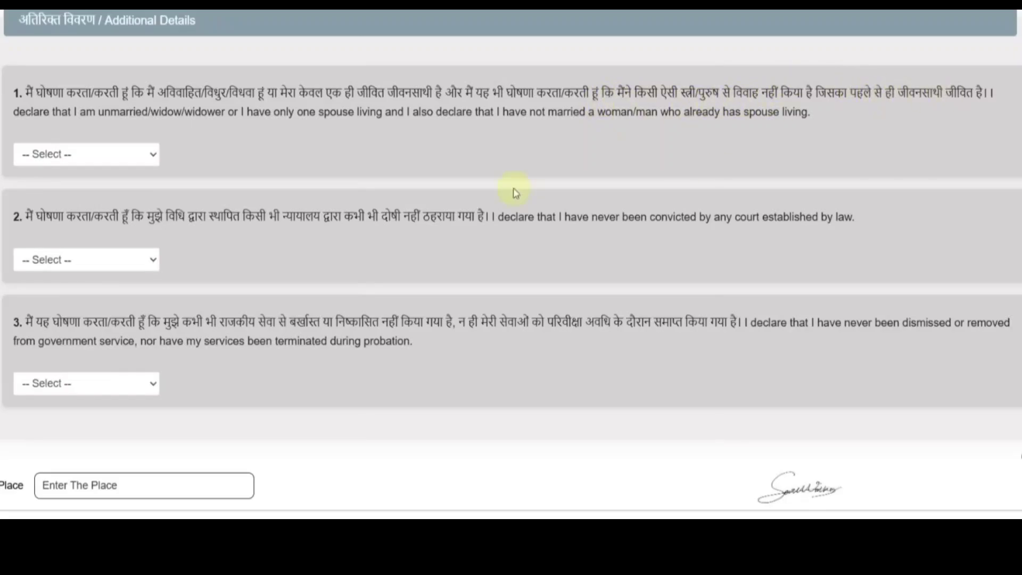
Answer Yes to all three additional declarations and enter AGRA as the place
left_click(80, 156)
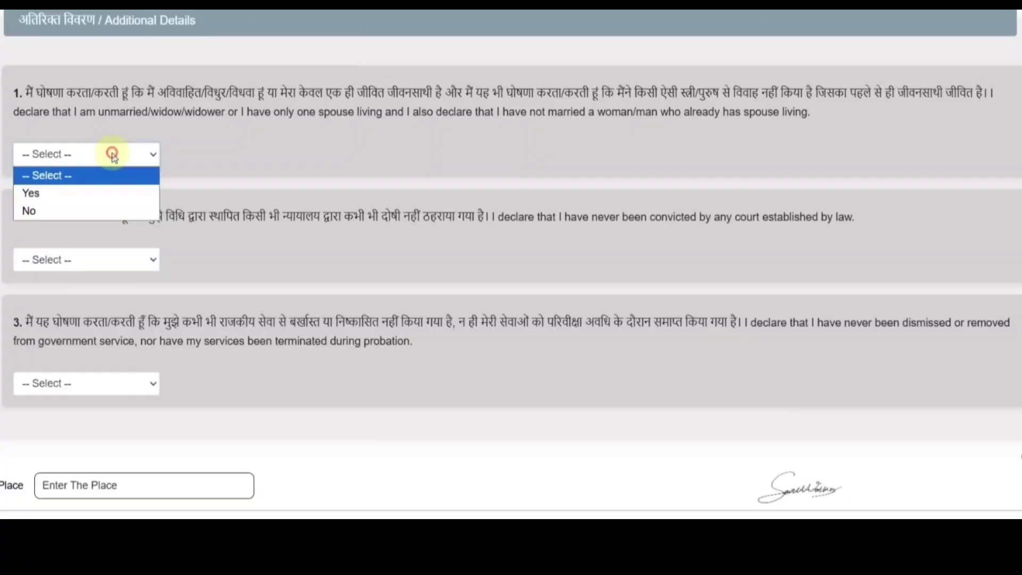
left_click(87, 191)
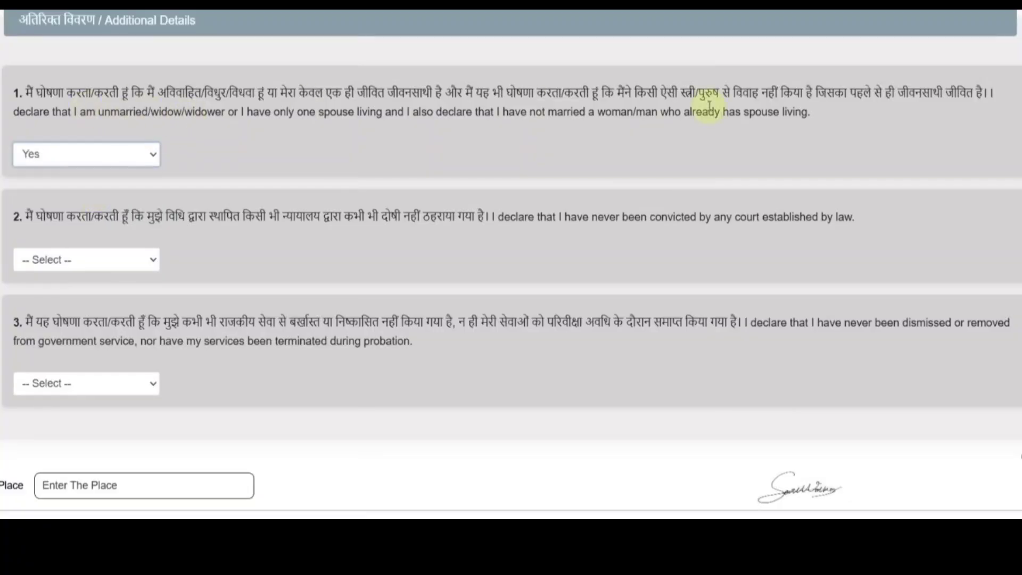
scroll(53, 195, "down", 1)
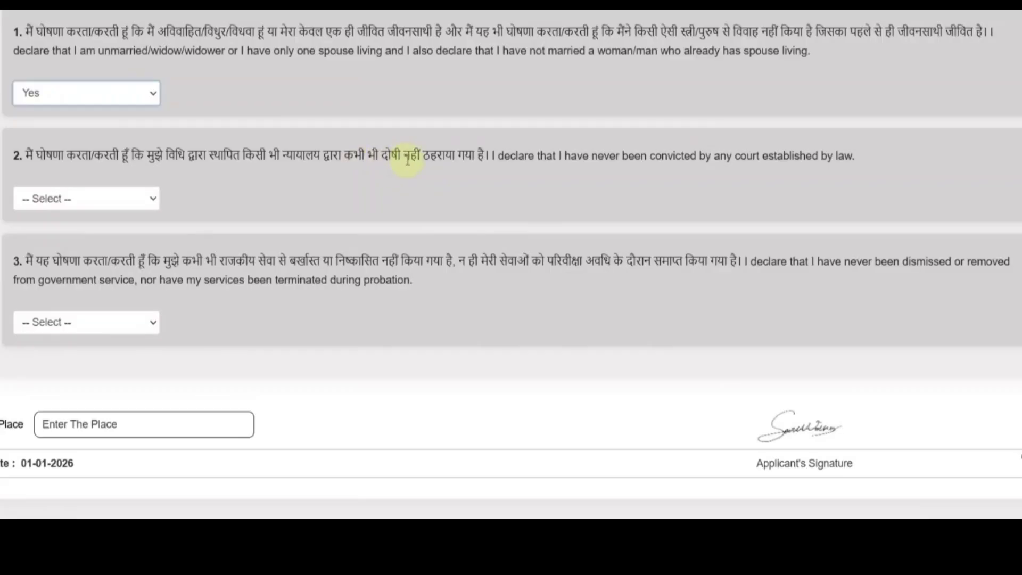
left_click(68, 207)
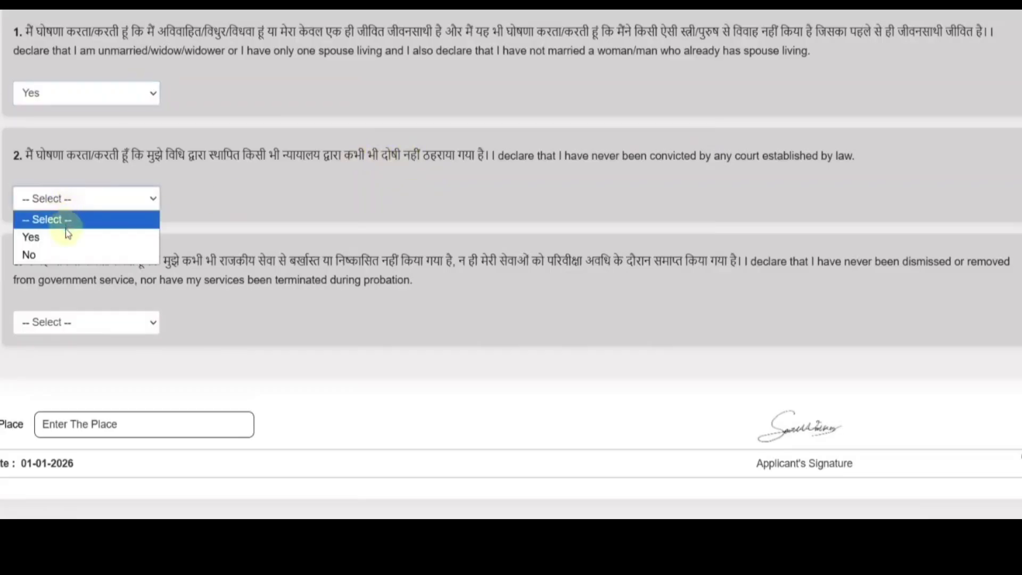
left_click(65, 232)
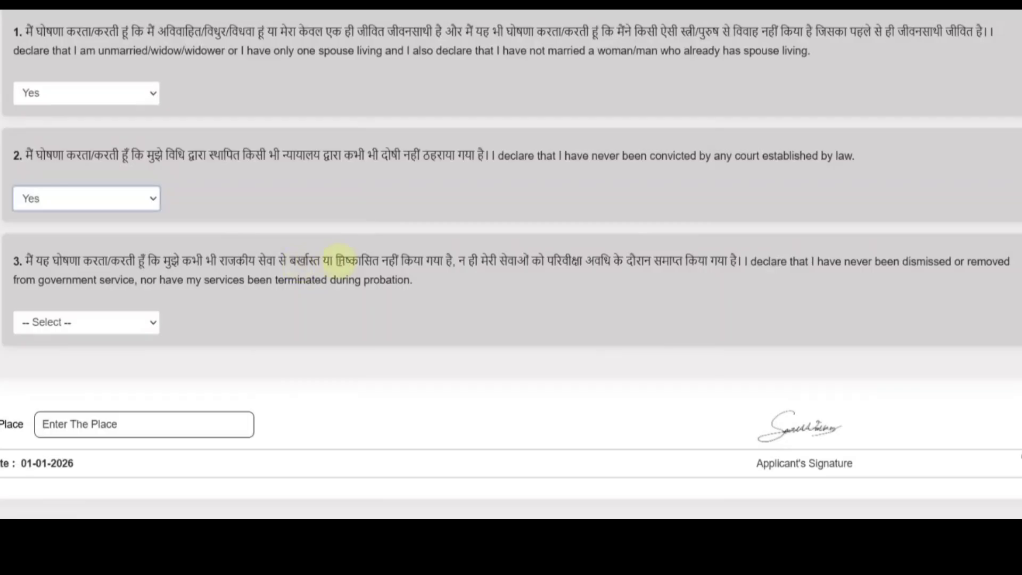
left_click(133, 322)
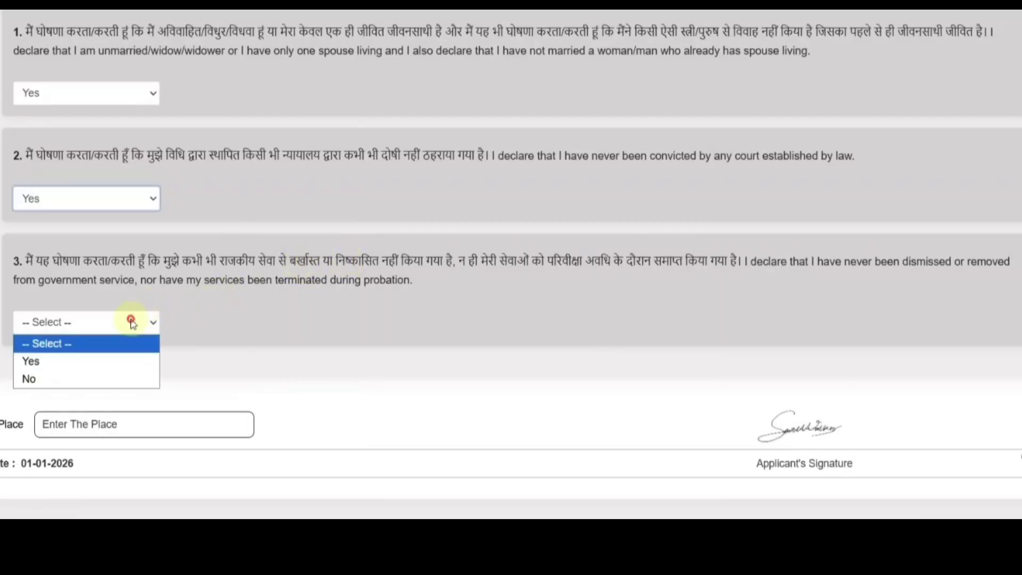
left_click(114, 360)
scroll(224, 335, "down", 1)
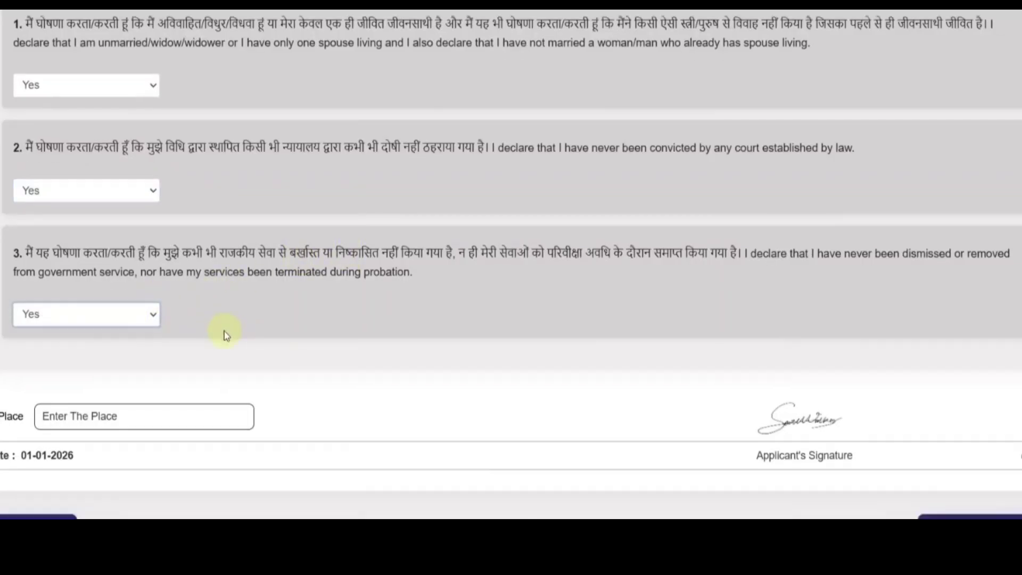
left_click(88, 345)
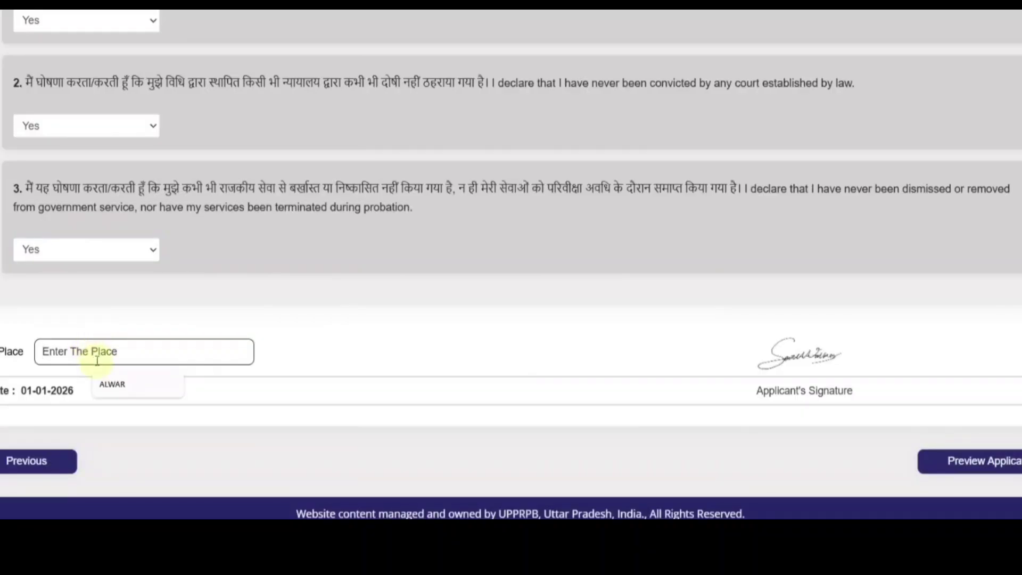
type("AGRA")
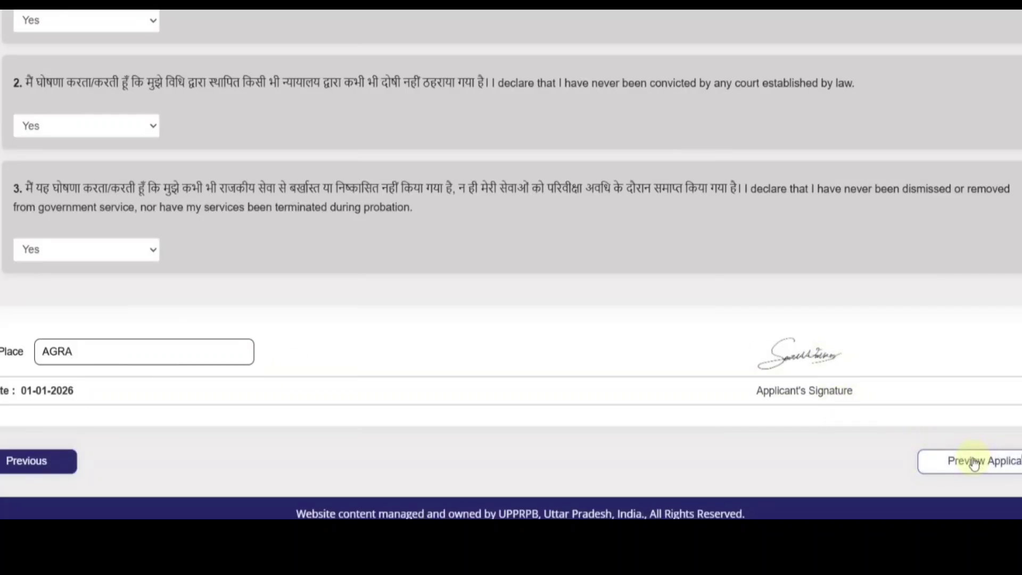
Open the application preview, tick the re-checked confirmation, and submit
left_click(974, 462)
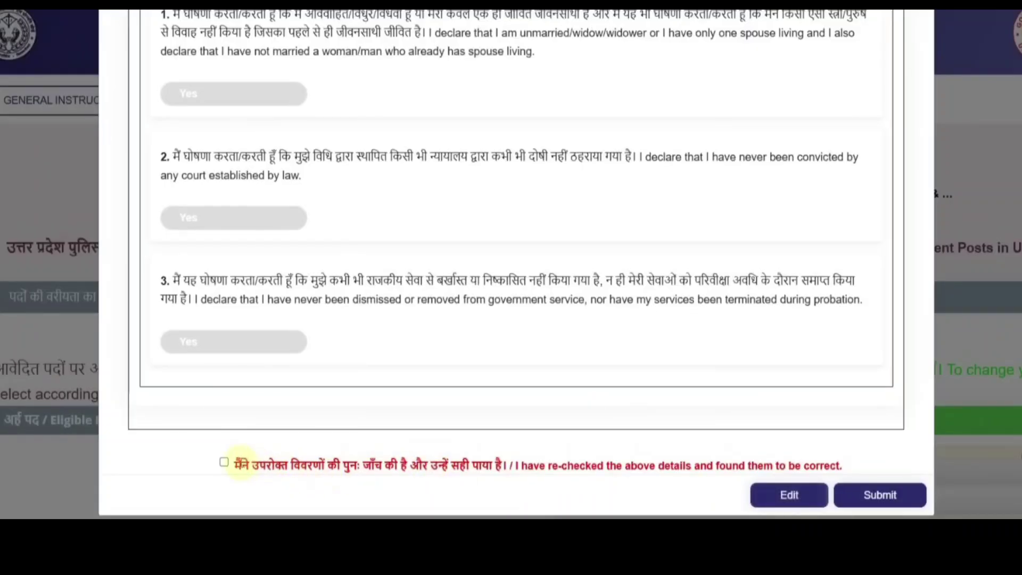
left_click(224, 464)
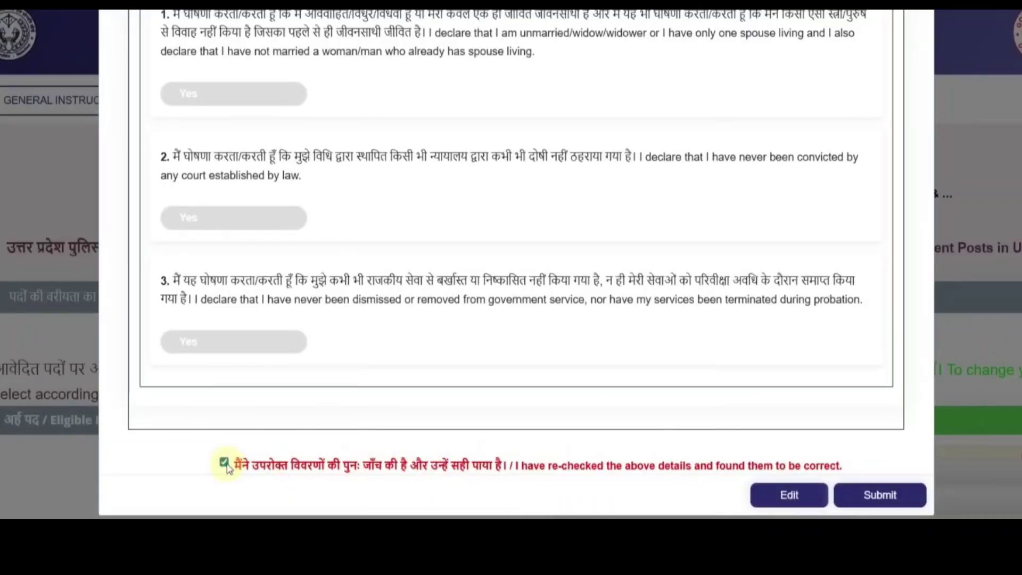
left_click(884, 494)
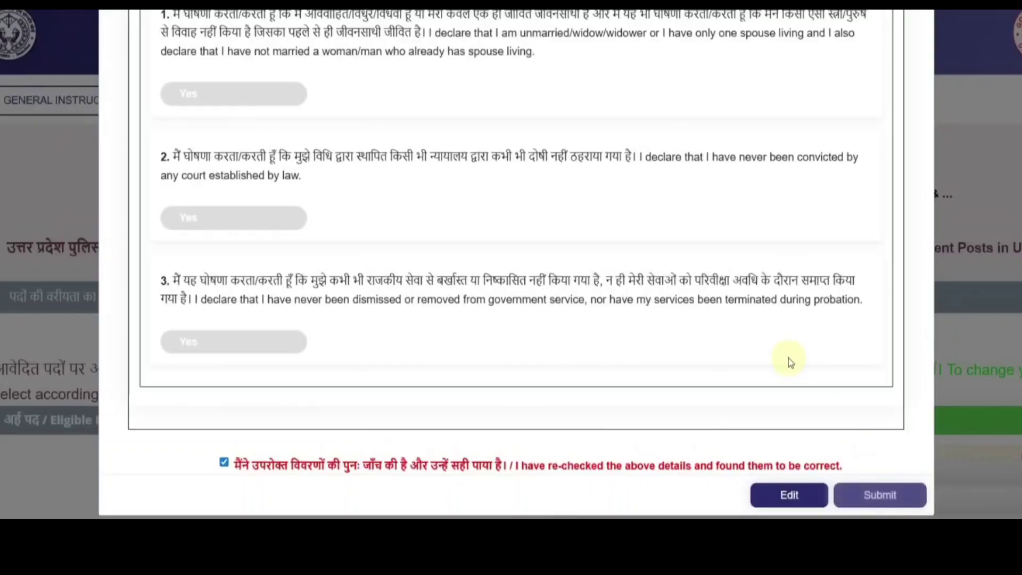